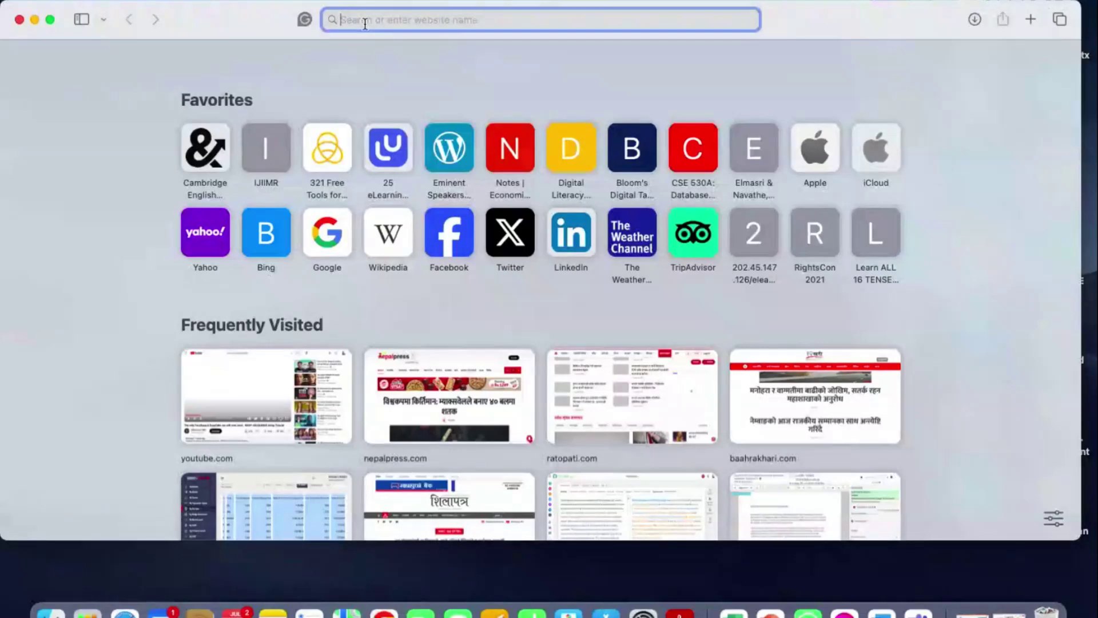
# - Open the Muktinath Bikas Bank website at muktinathbank.com.np and dismiss its advertising pop-up
pyautogui.write('muktinathbank.com.np')
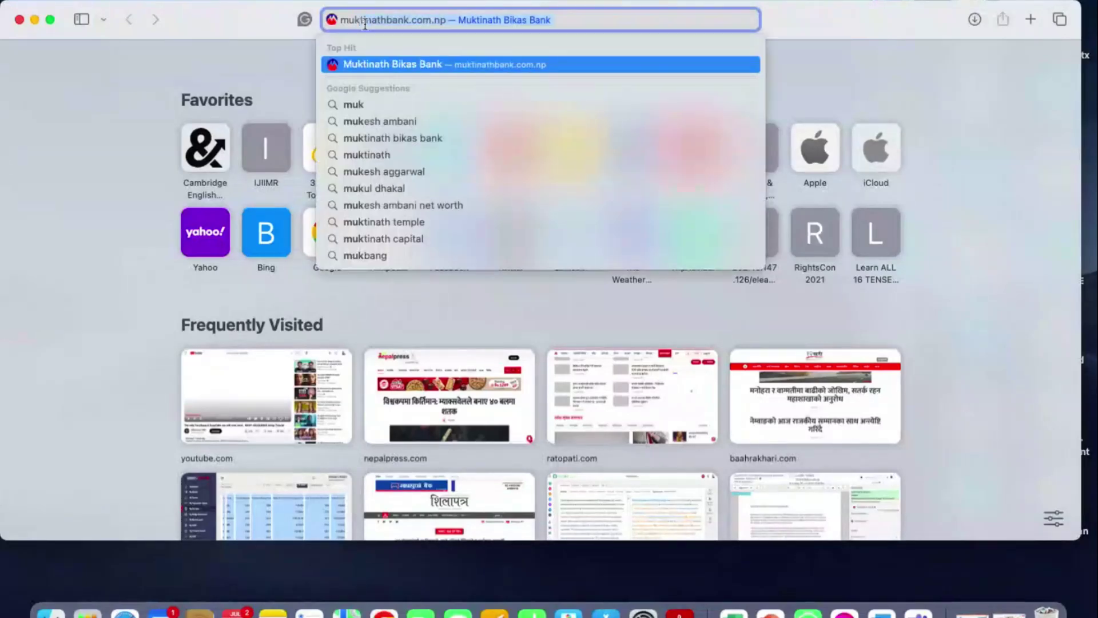
pyautogui.press('Return')
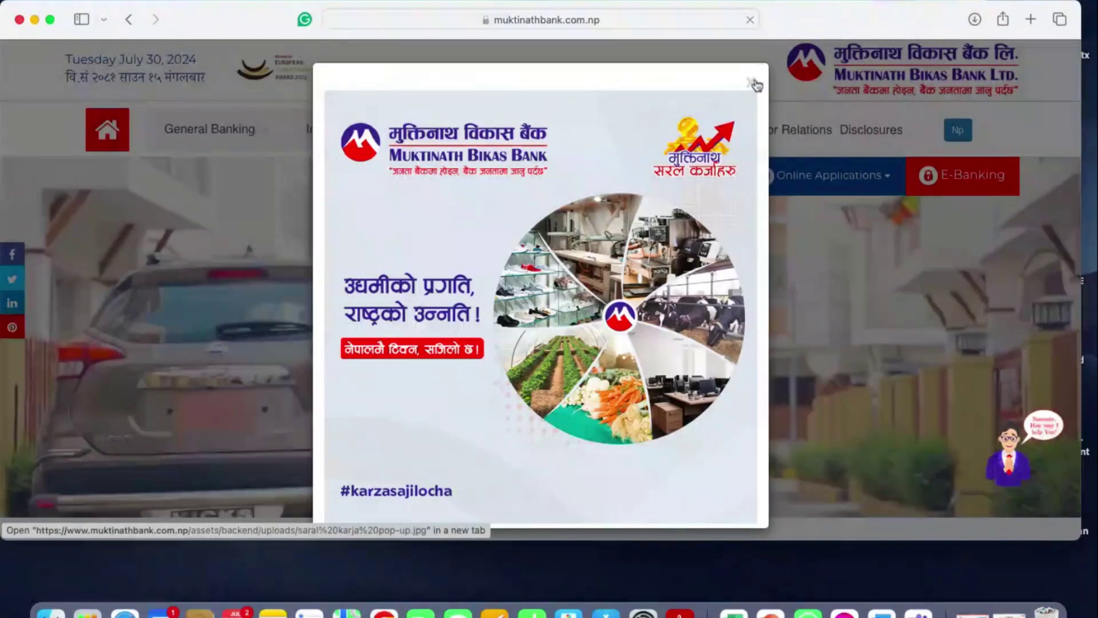
pyautogui.click(753, 83)
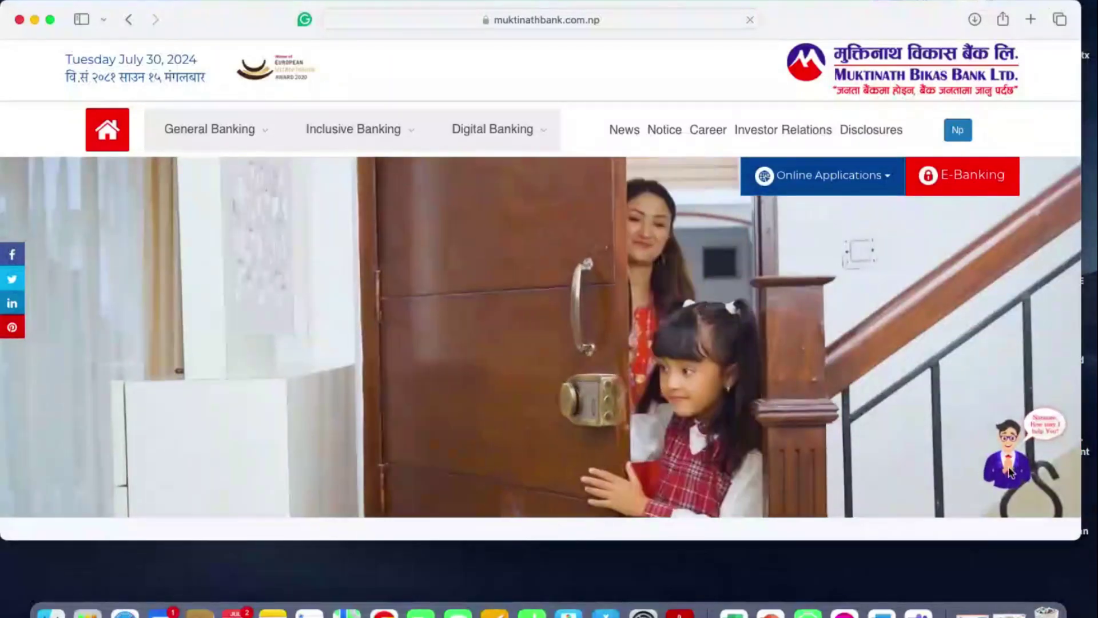
# - Ask the bank's Mukti Bhai virtual assistant about "interest rate" and answer its follow-up question with "saving"
pyautogui.click(1010, 471)
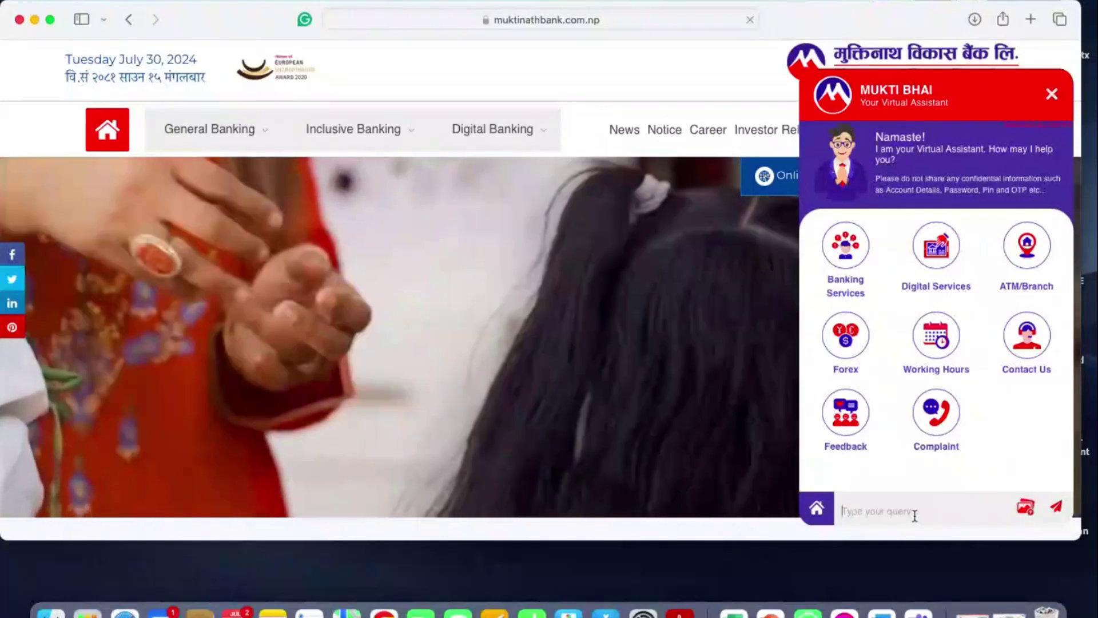
pyautogui.write('Hi')
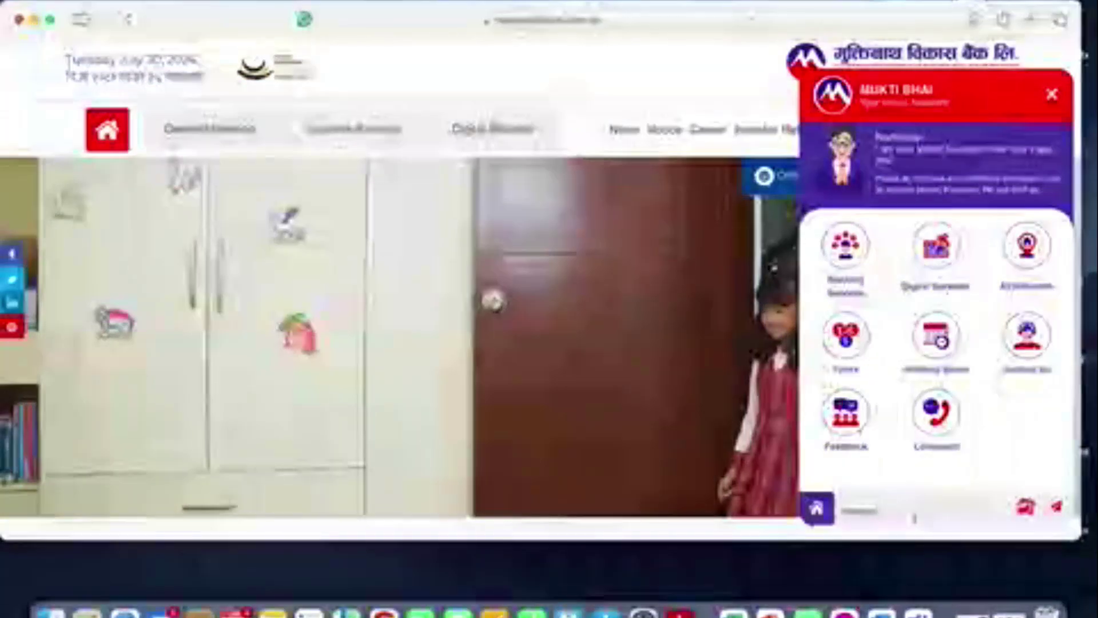
pyautogui.write('I need')
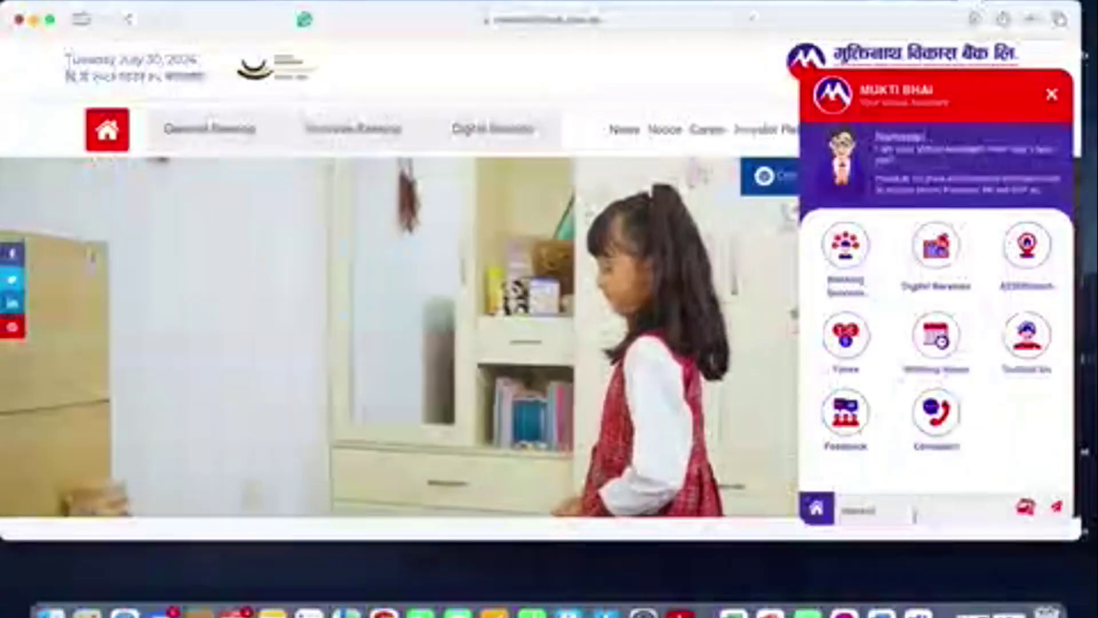
pyautogui.write('te')
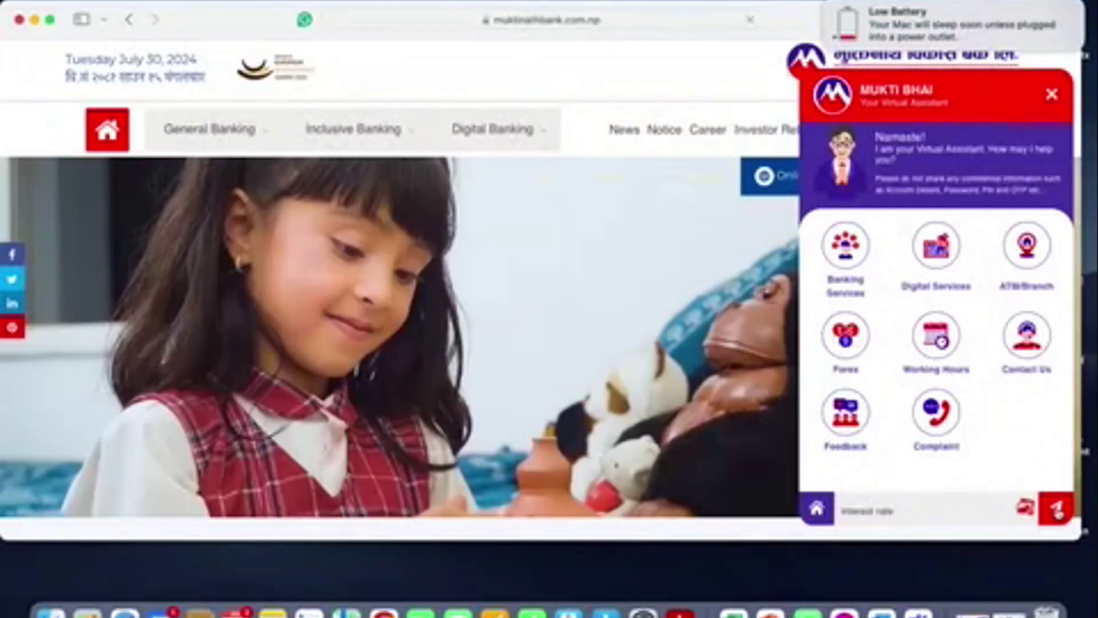
pyautogui.click(1056, 507)
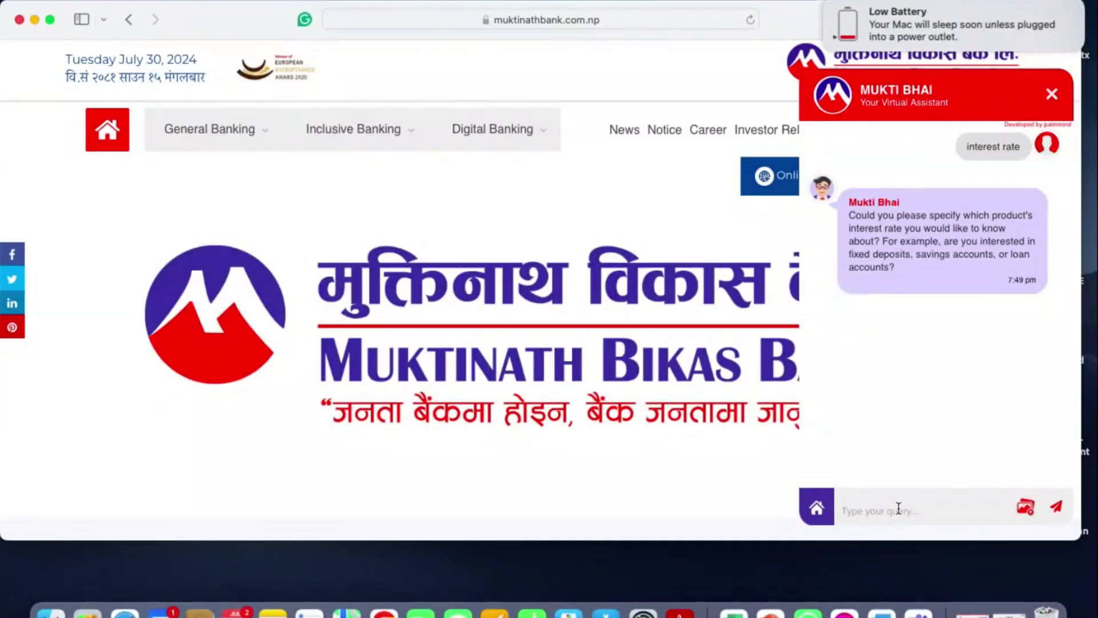
pyautogui.write('saving')
pyautogui.press('Return')
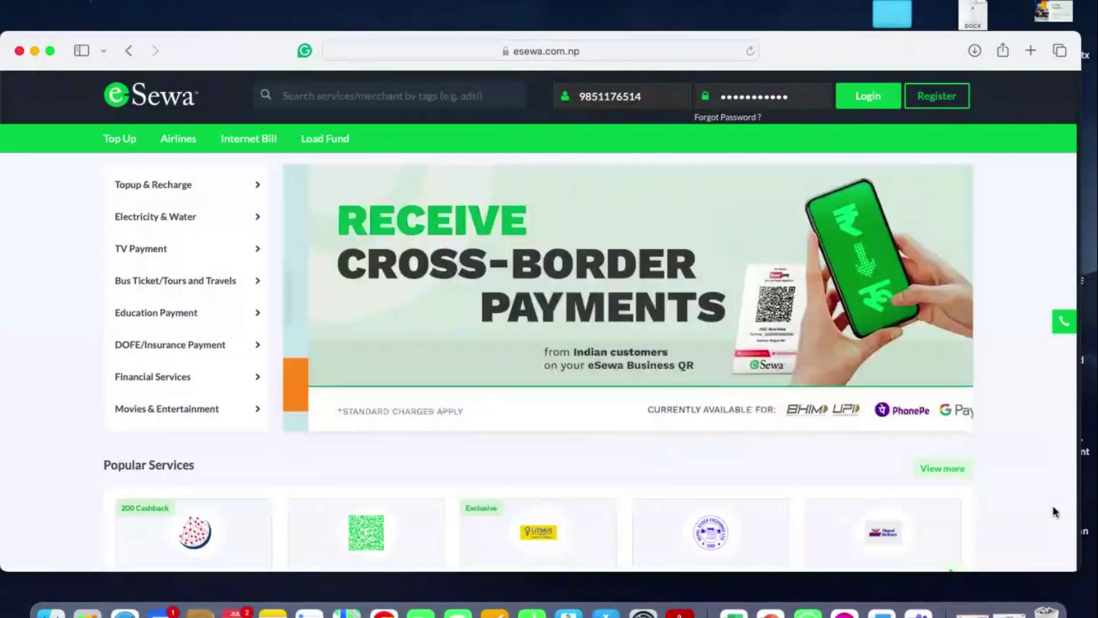
pyautogui.click(1093, 571)
pyautogui.click(1051, 460)
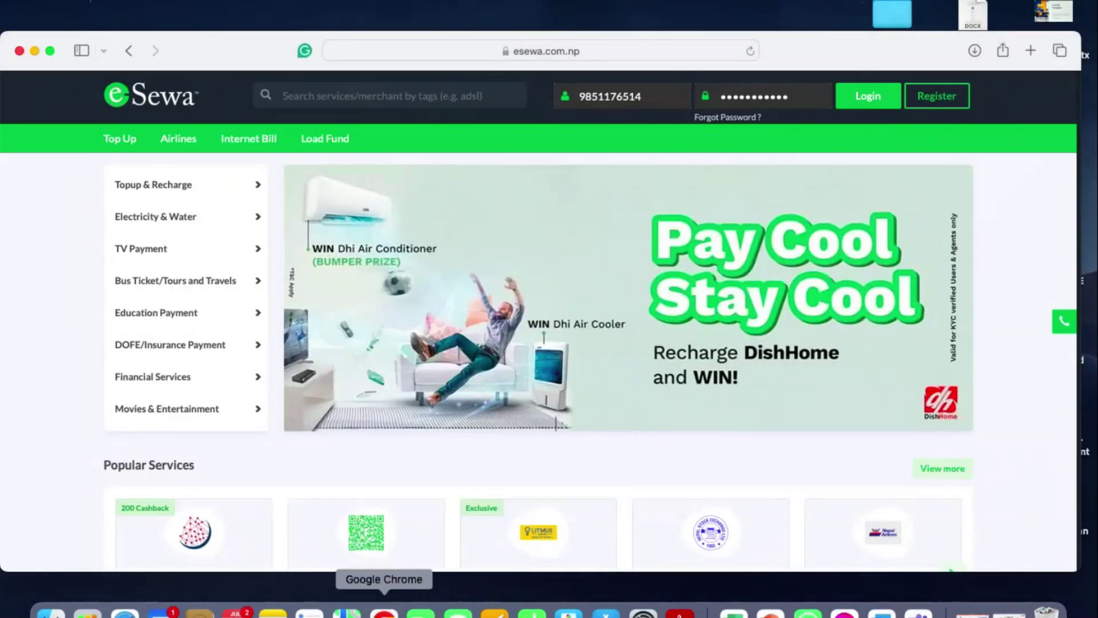
# - Switch to Google Chrome and open copilot.microsoft.com
pyautogui.click(385, 611)
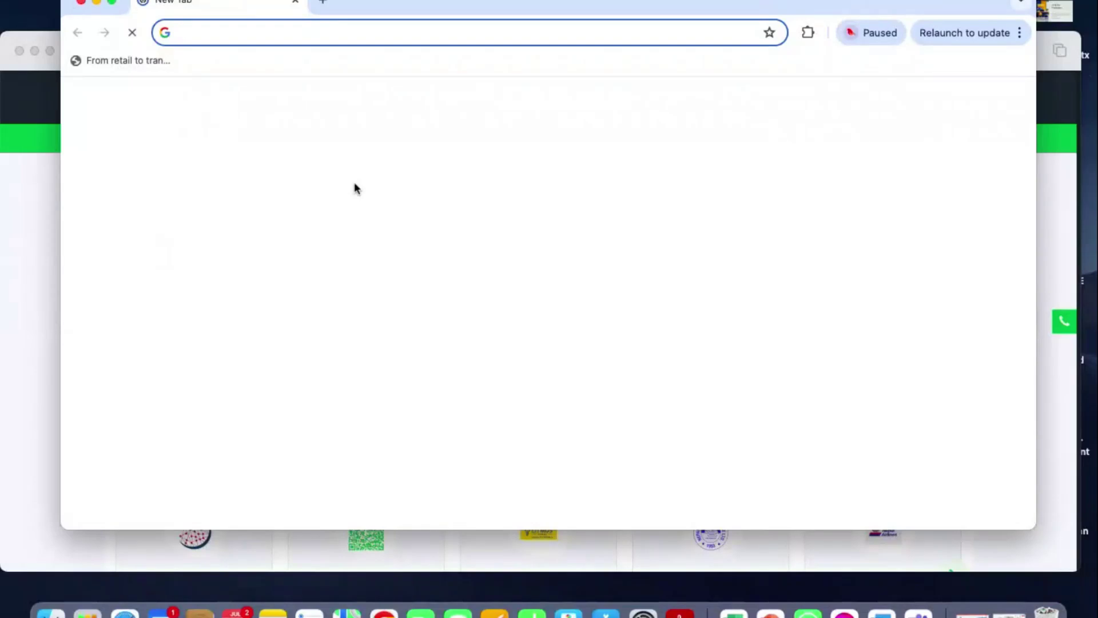
pyautogui.write('cop')
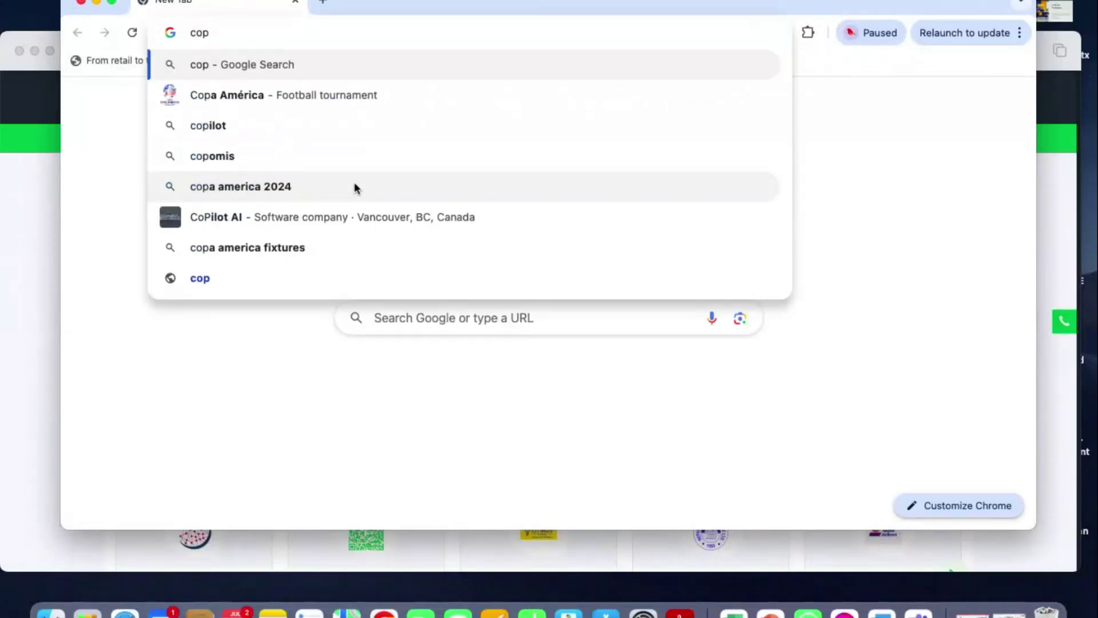
pyautogui.press('BackSpace')
pyautogui.write('i')
pyautogui.press('BackSpace')
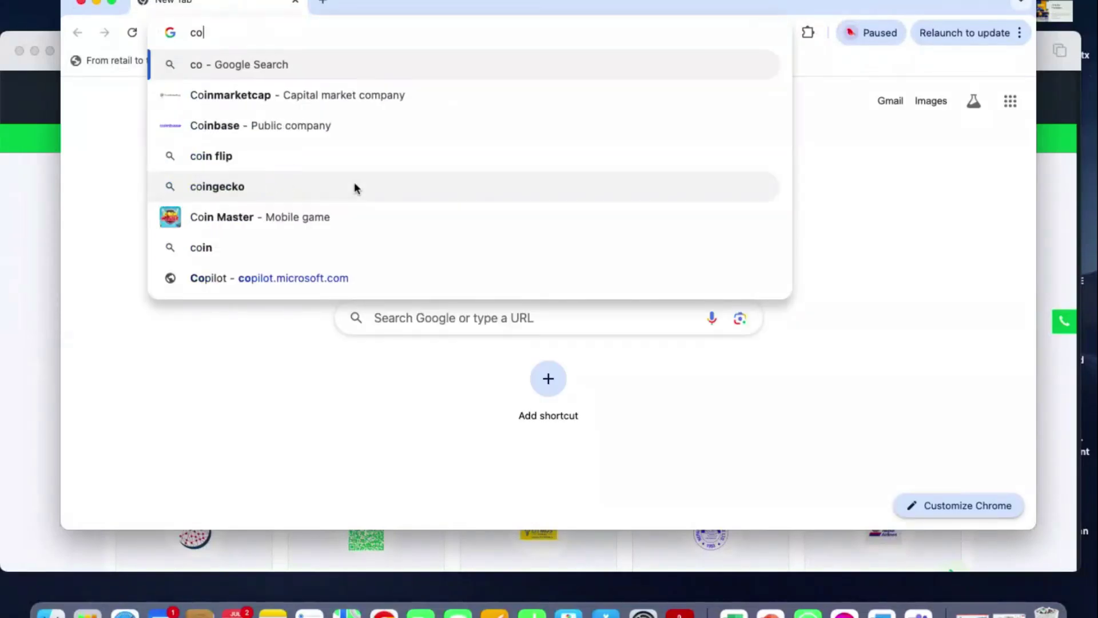
pyautogui.write('p')
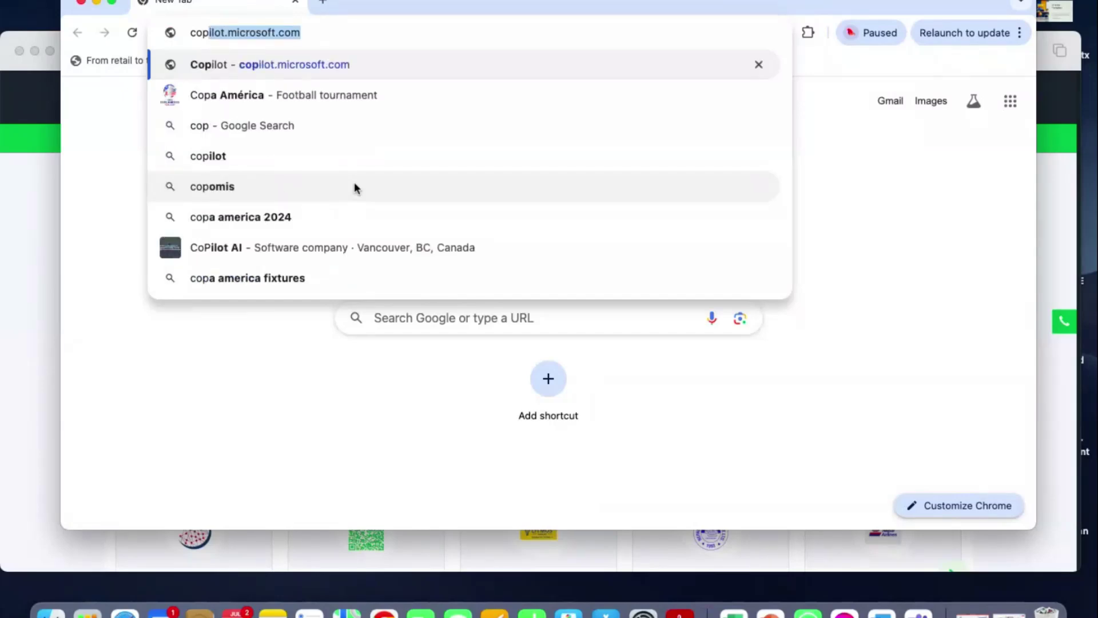
pyautogui.press('Return')
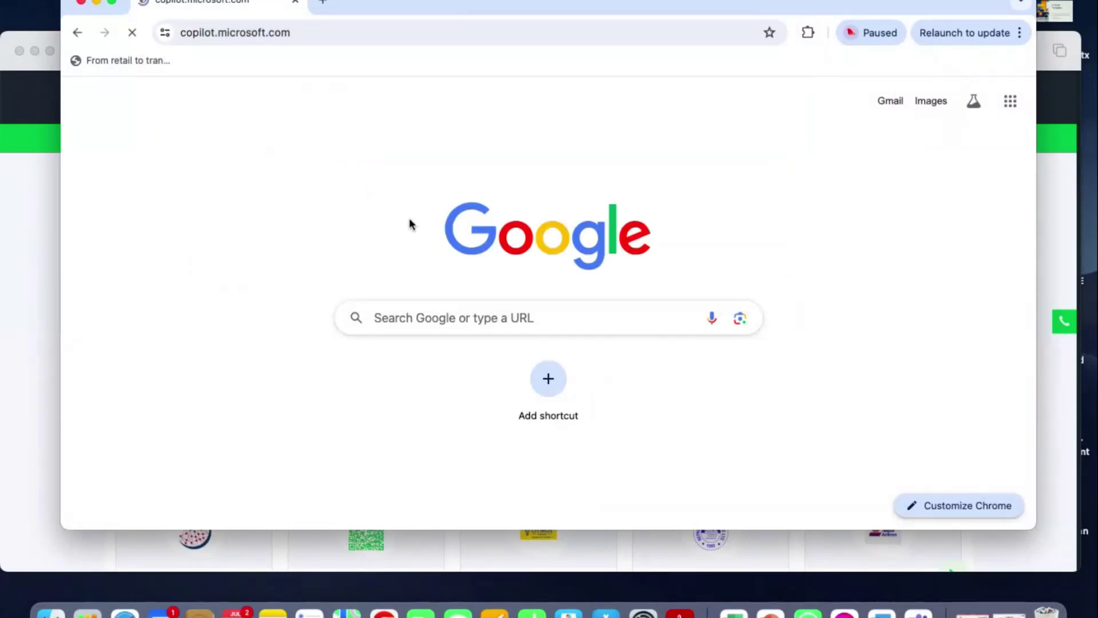
# - Open gemini.google.com/app in a new tab
pyautogui.click(325, 5)
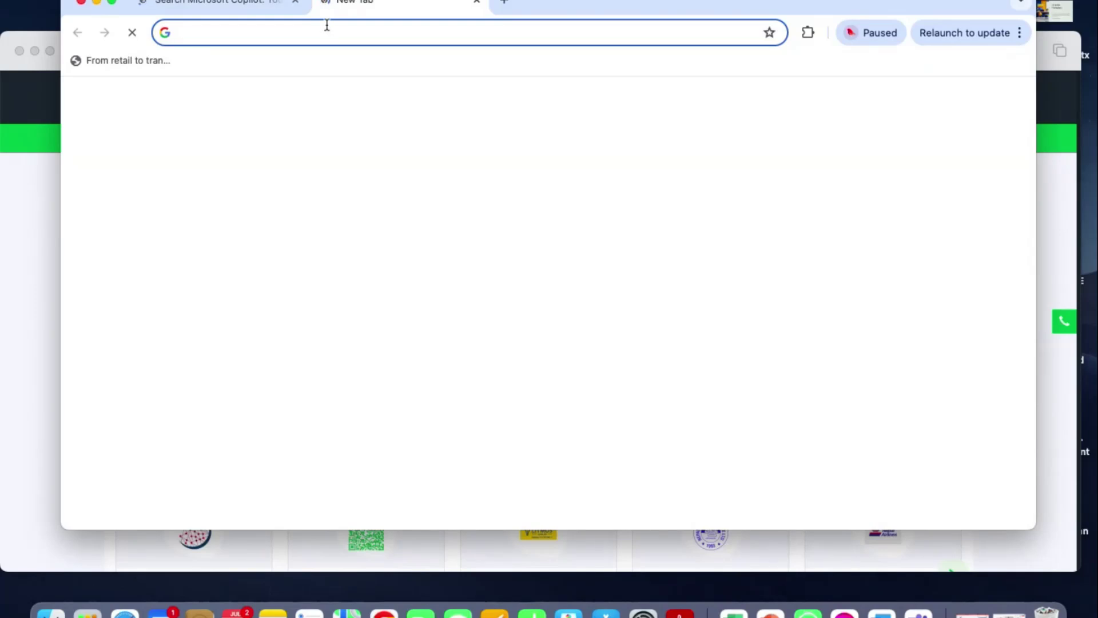
pyautogui.click(327, 28)
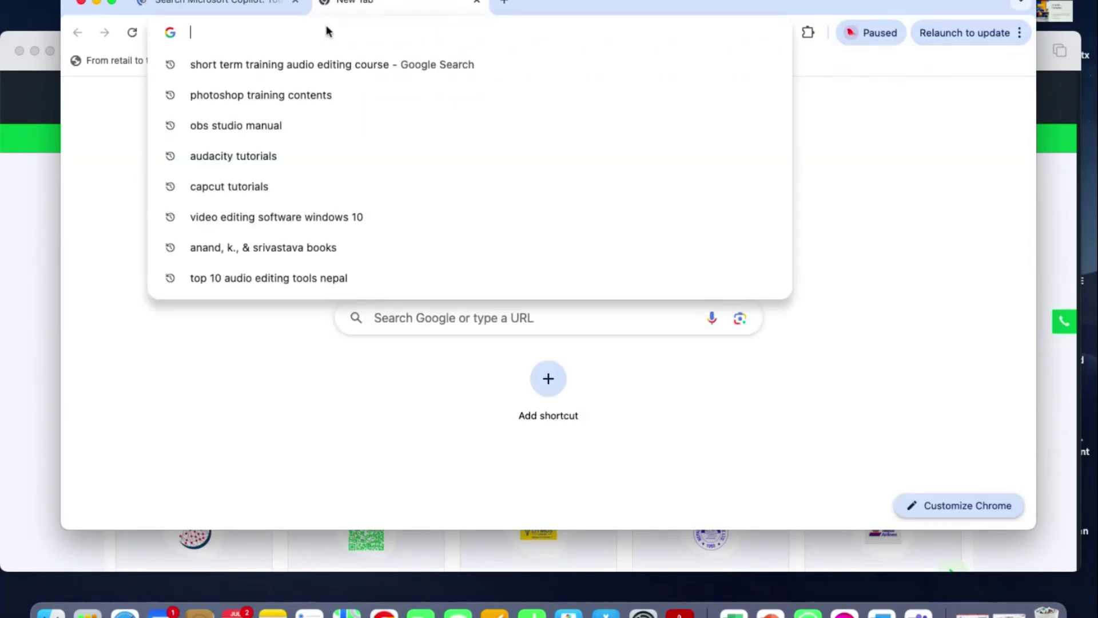
pyautogui.write('gemi')
pyautogui.press('Right')
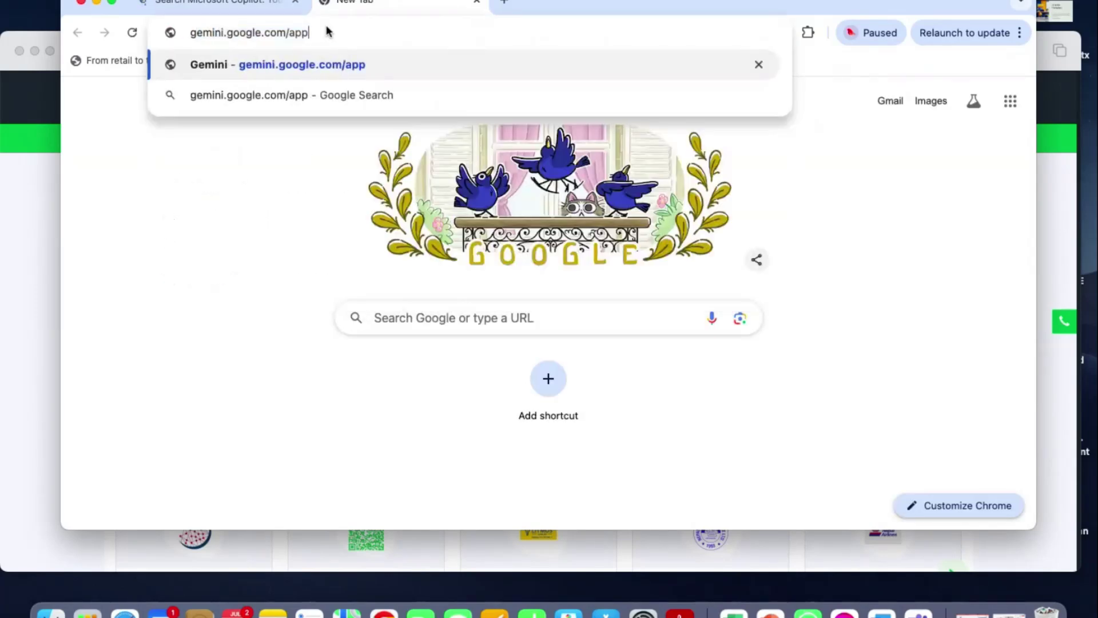
pyautogui.press('Return')
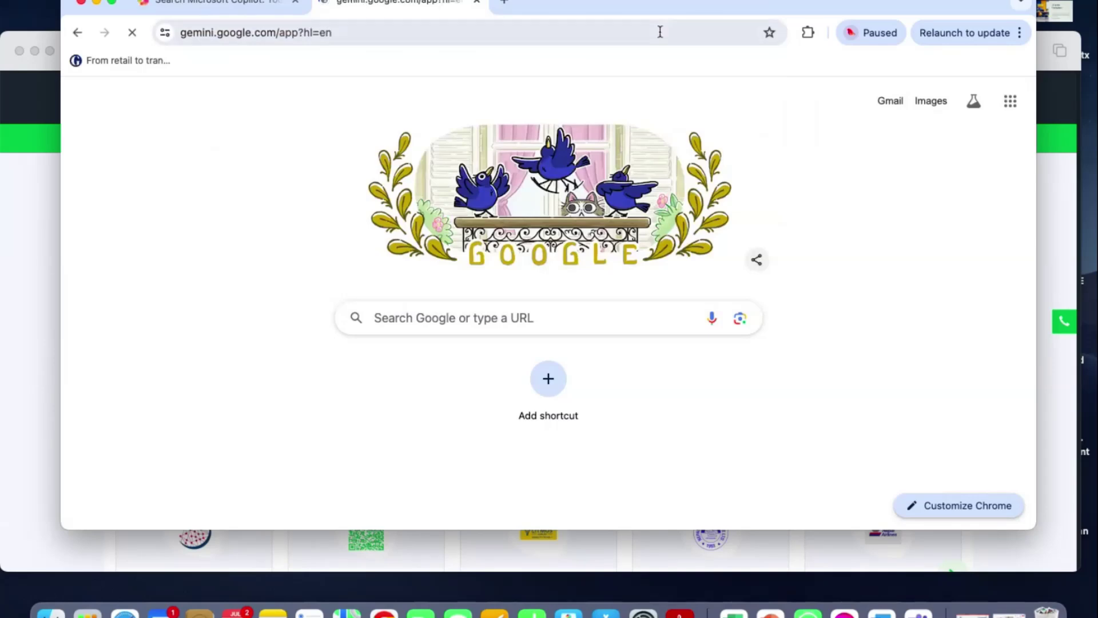
# - Load ChatGPT at chat.openai.com in another new tab
pyautogui.moveTo(706, 14); pyautogui.dragTo(697, 57)
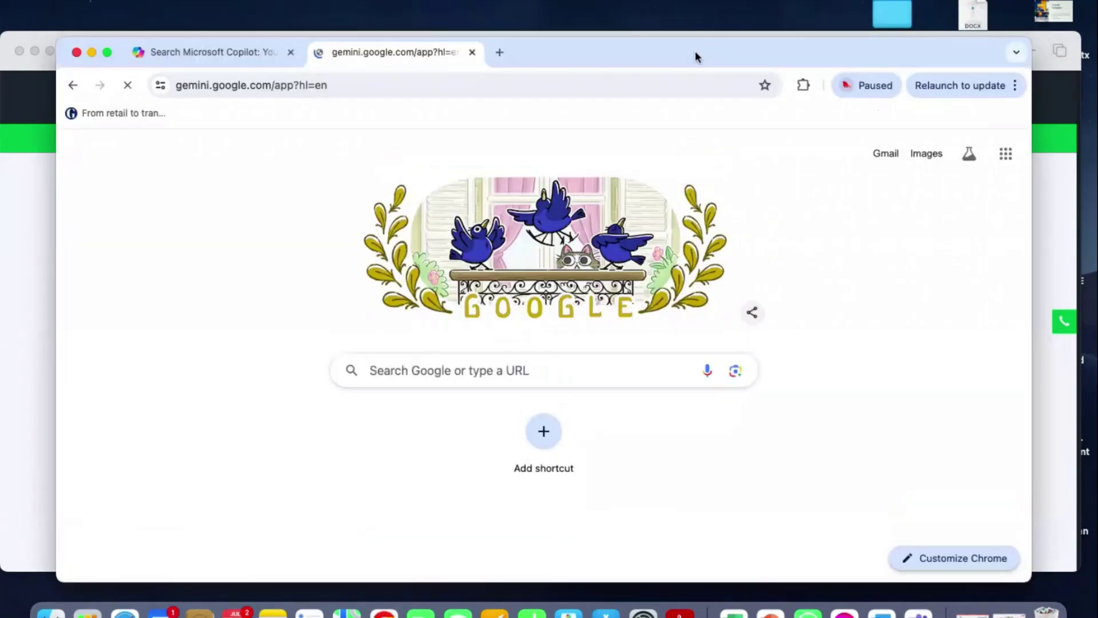
pyautogui.click(499, 52)
pyautogui.click(459, 88)
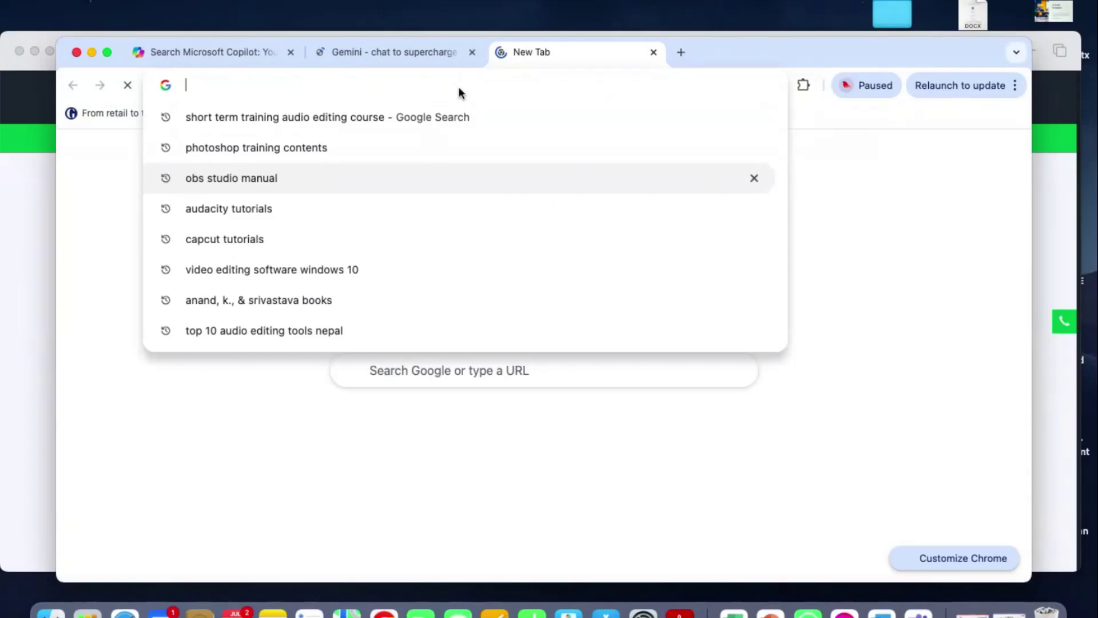
pyautogui.write('chat.openai.com')
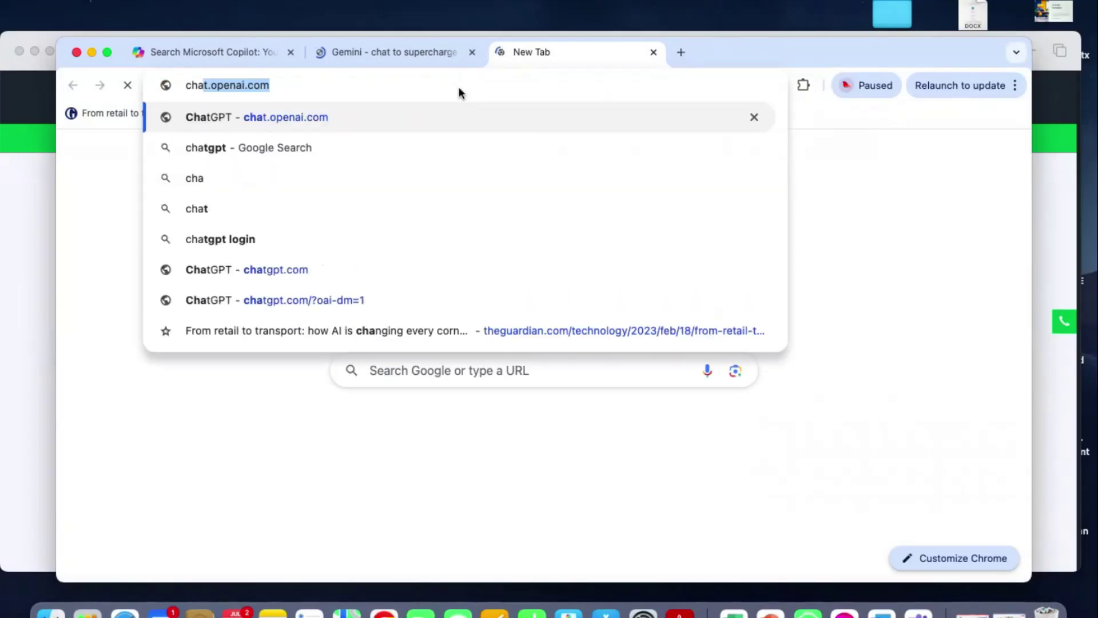
pyautogui.press('Return')
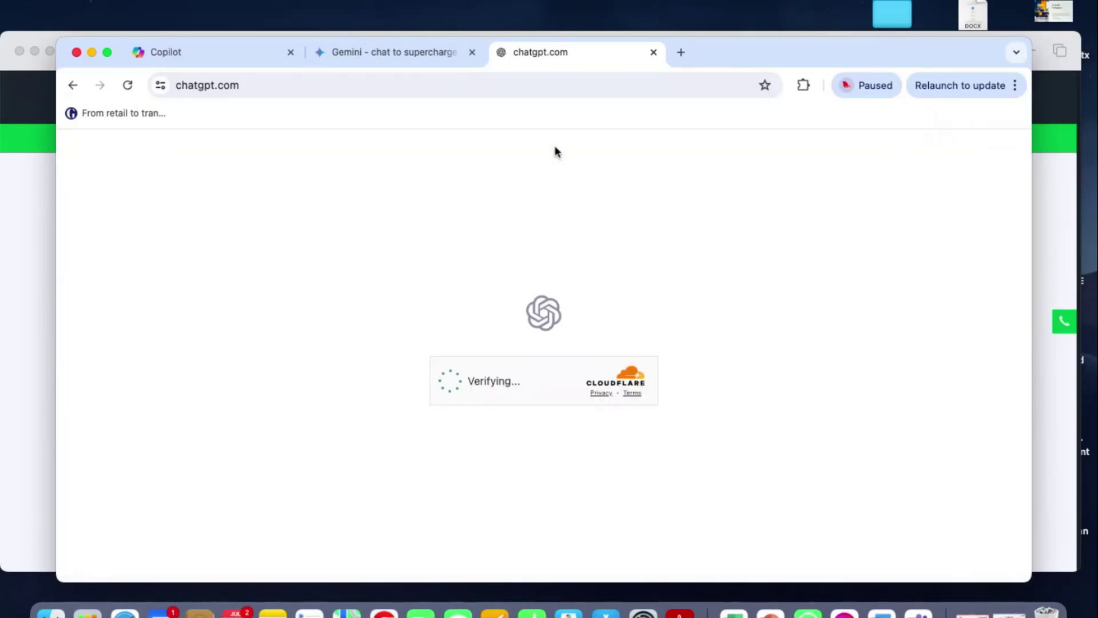
# - Return to the Copilot page and switch the keyboard input source to Nepali Romanized Pro
pyautogui.click(398, 55)
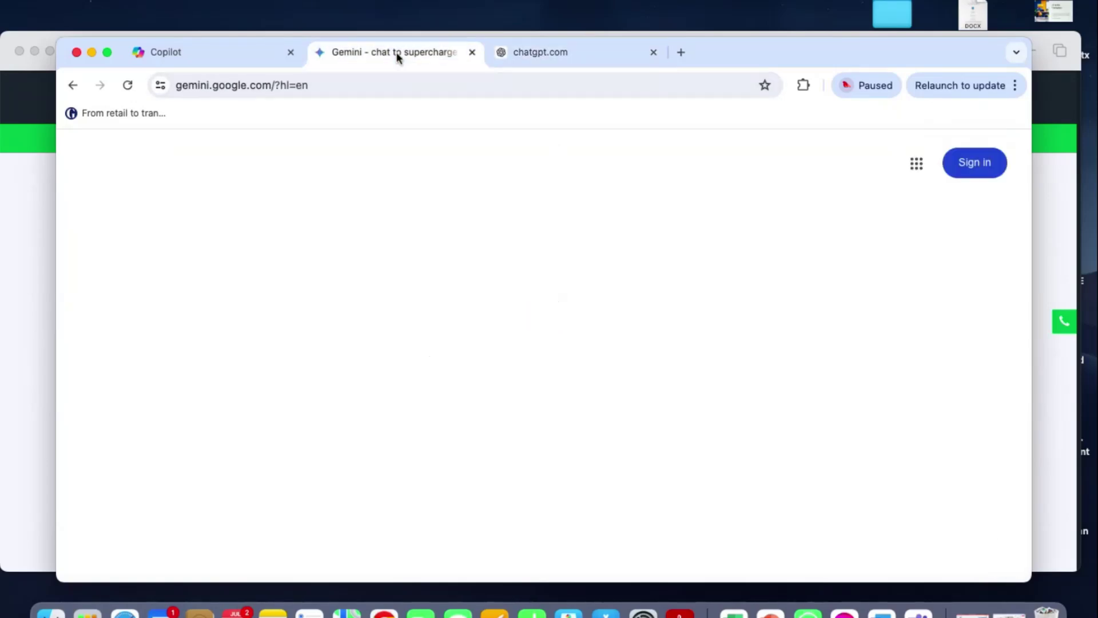
pyautogui.click(252, 54)
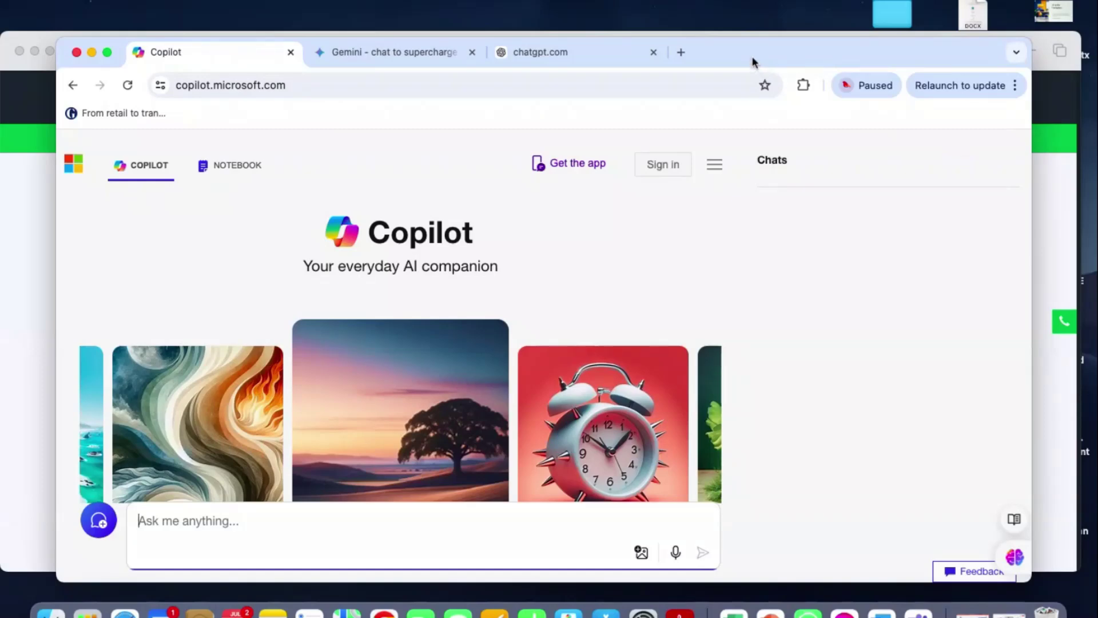
pyautogui.moveTo(754, 62); pyautogui.dragTo(711, 19)
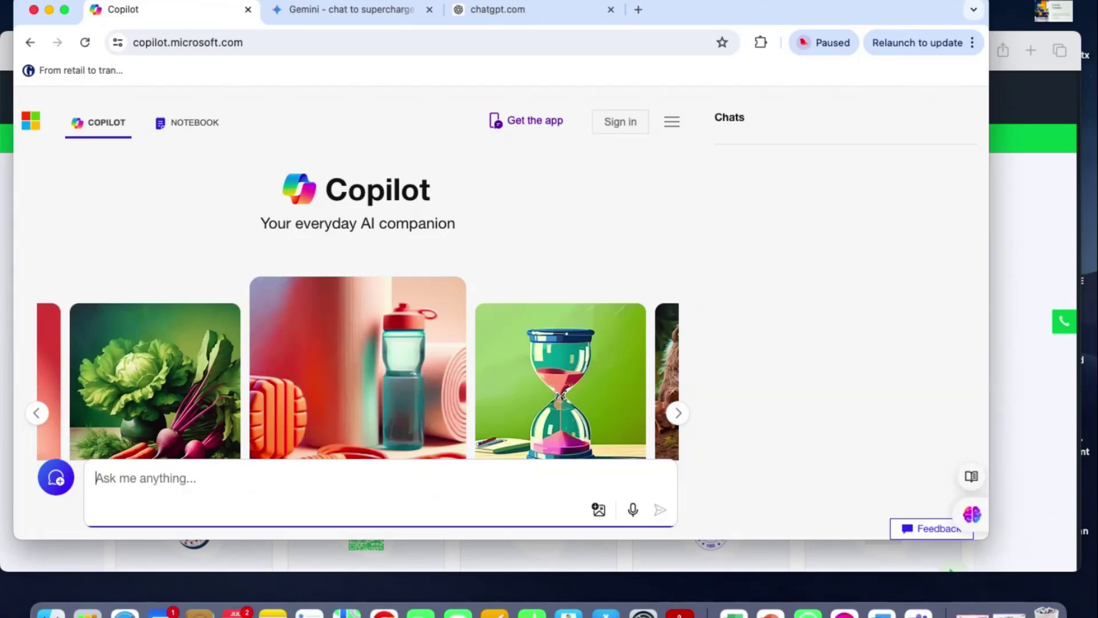
pyautogui.click(800, 0)
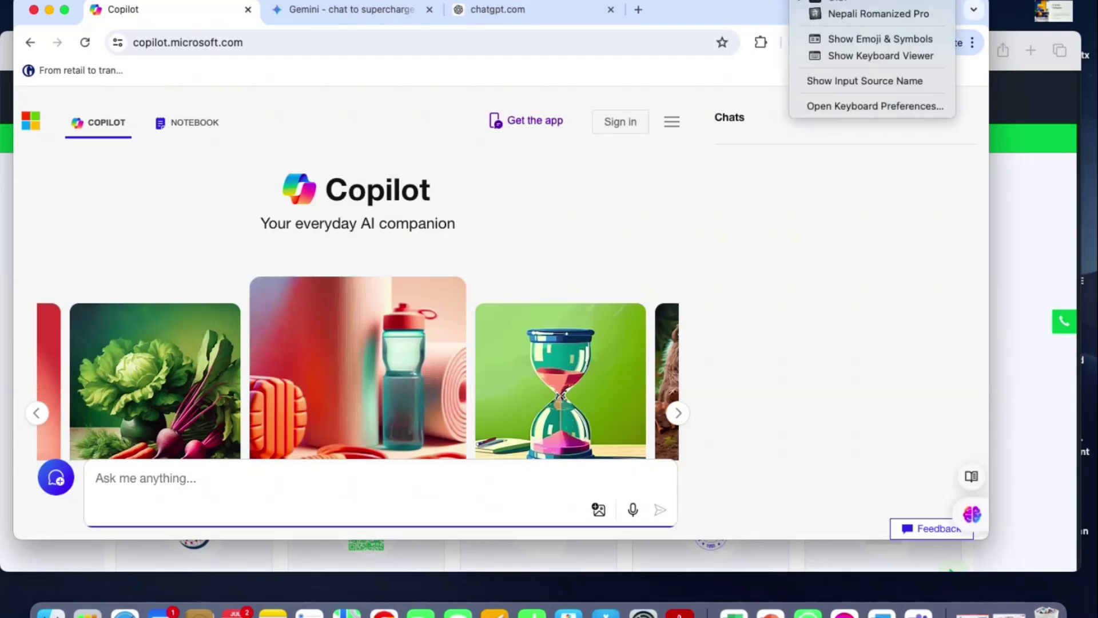
pyautogui.click(826, 12)
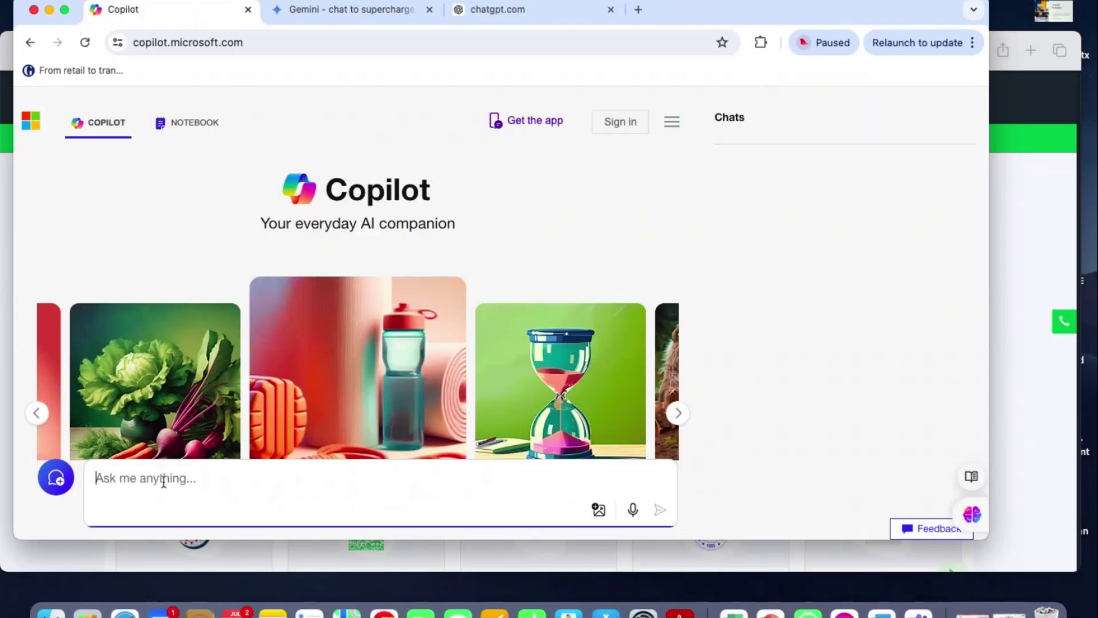
# - Ask Copilot about "नेपालको संविधान २०७२", accepting the suggested completions of the prompt
pyautogui.write('नेपाली')
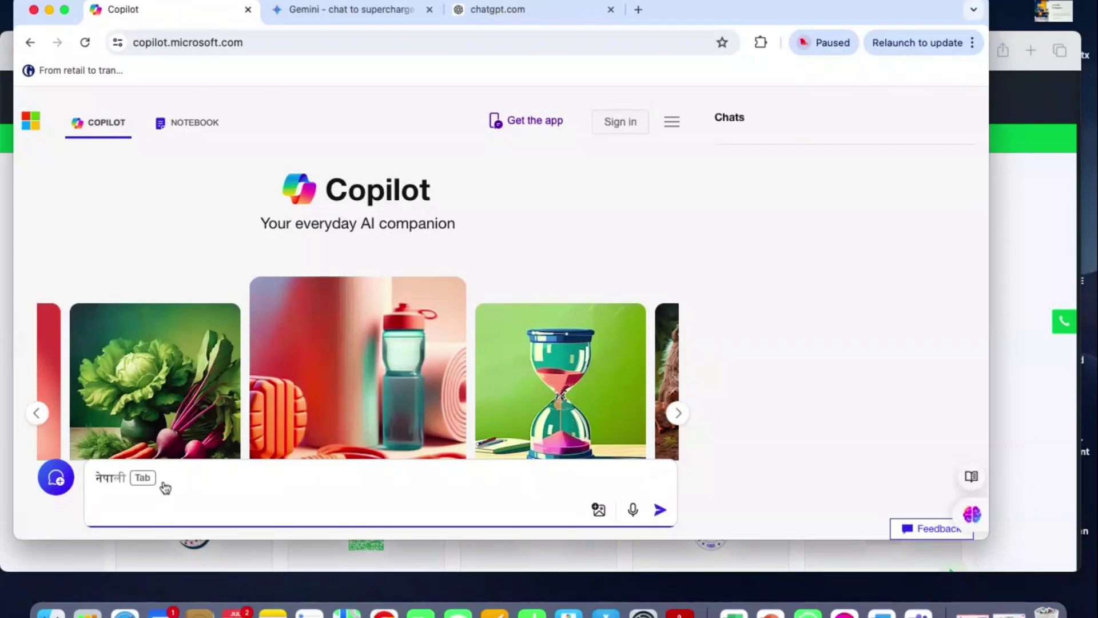
pyautogui.write('को')
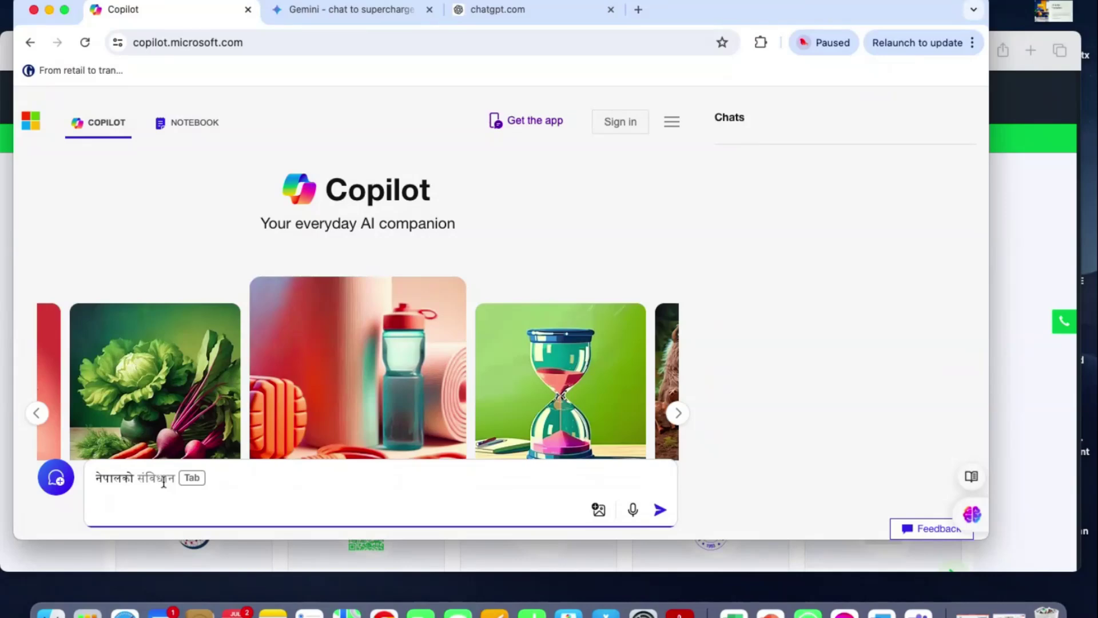
pyautogui.press('Tab')
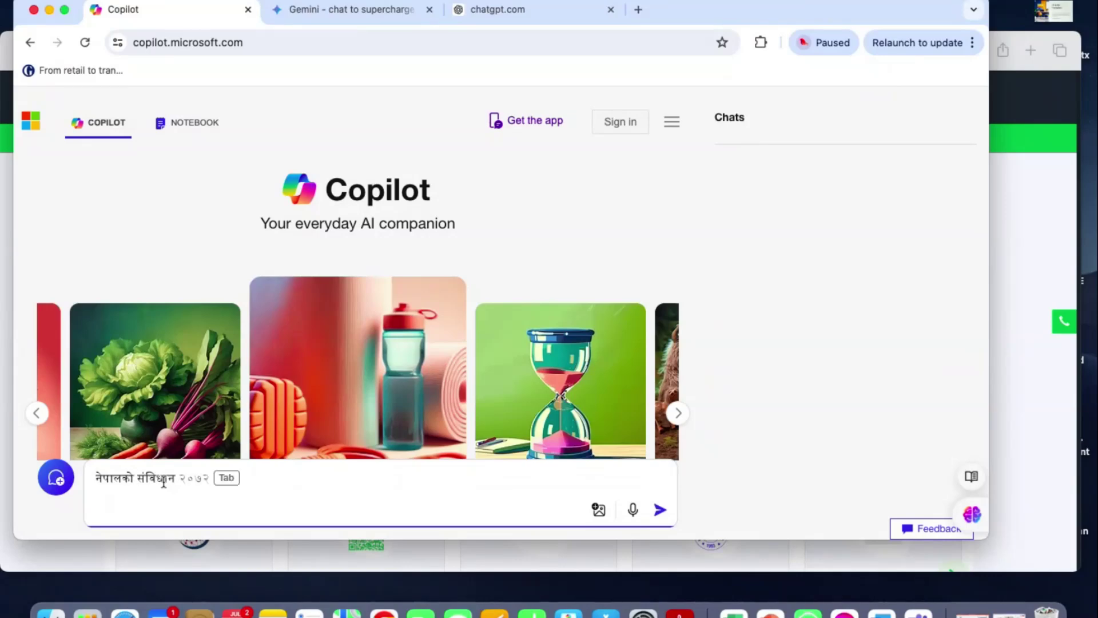
pyautogui.press('Tab')
pyautogui.press('Return')
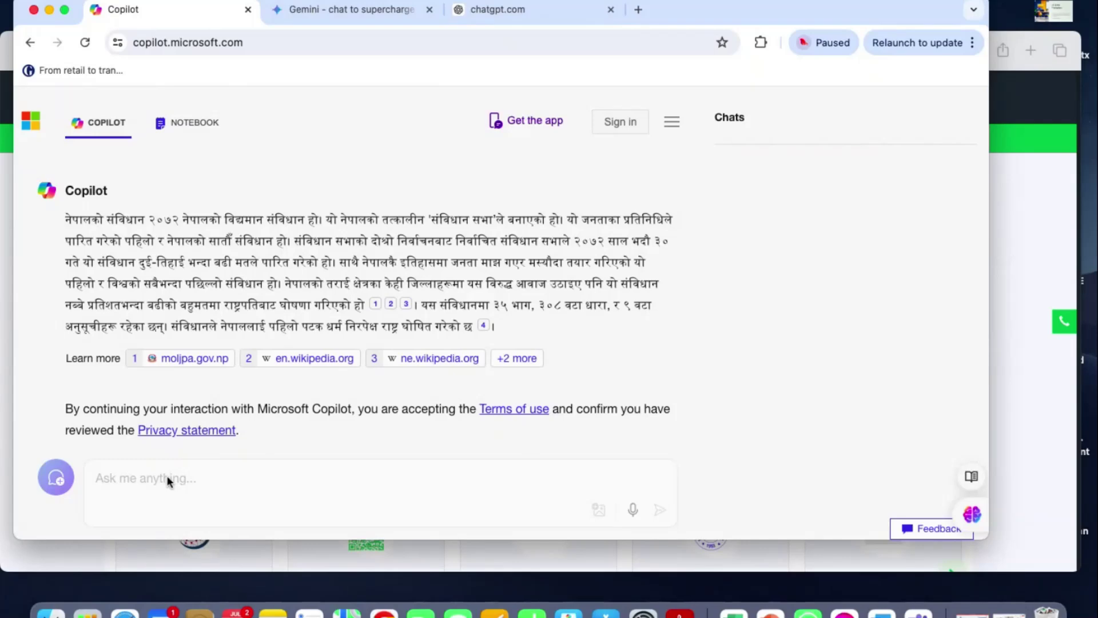
# - Start a new topic in Copilot after its answer about Nepal's constitution
pyautogui.click(54, 482)
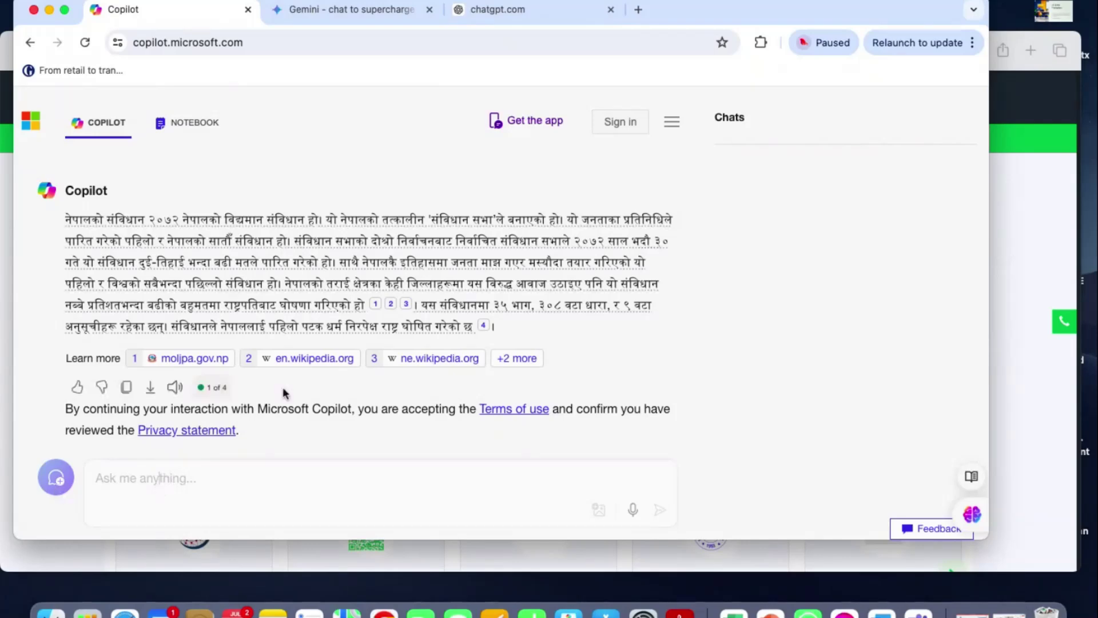
pyautogui.click(639, 397)
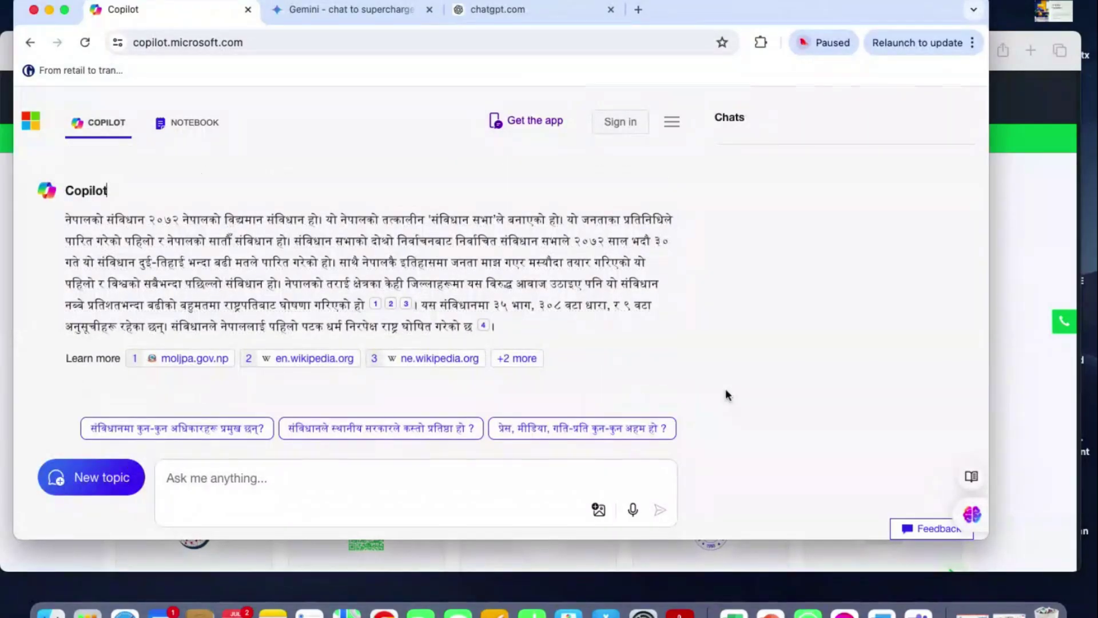
pyautogui.click(109, 482)
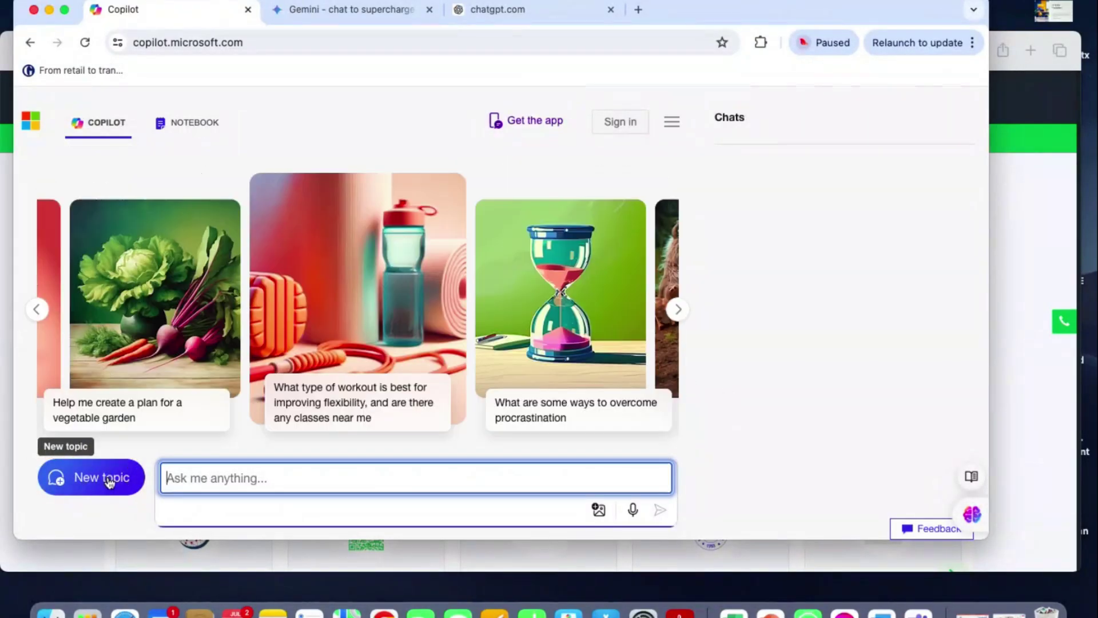
# - Ask Copilot "नेपालको सविधानमा शिक्षाको अधिकार बुदागत", accepting the suggested completion for "सविधान"
pyautogui.write('नेपाल')
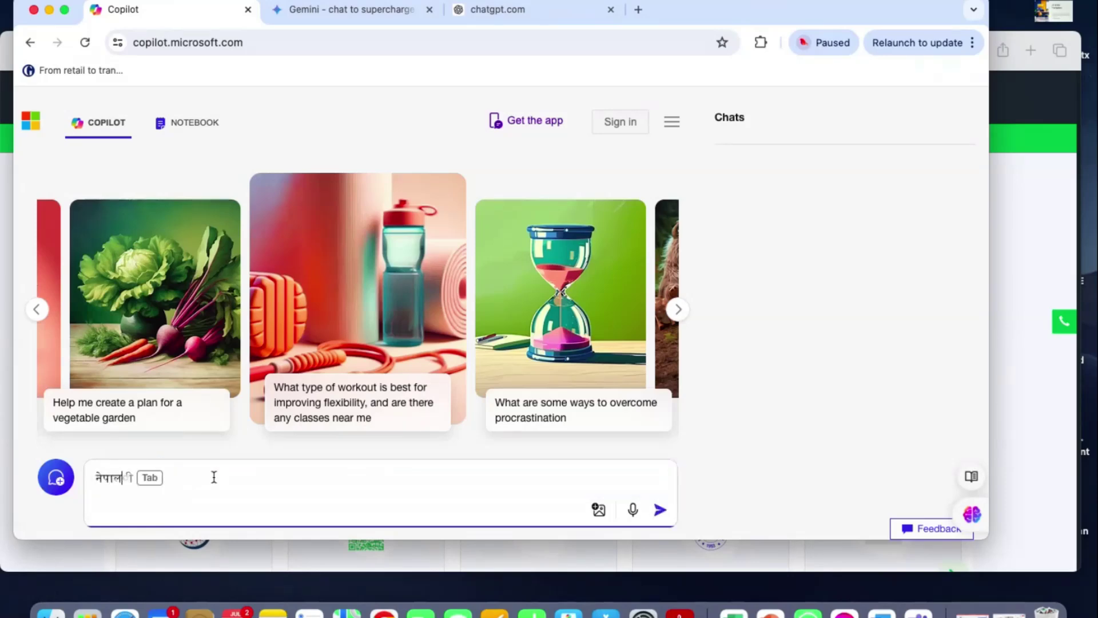
pyautogui.write('को स')
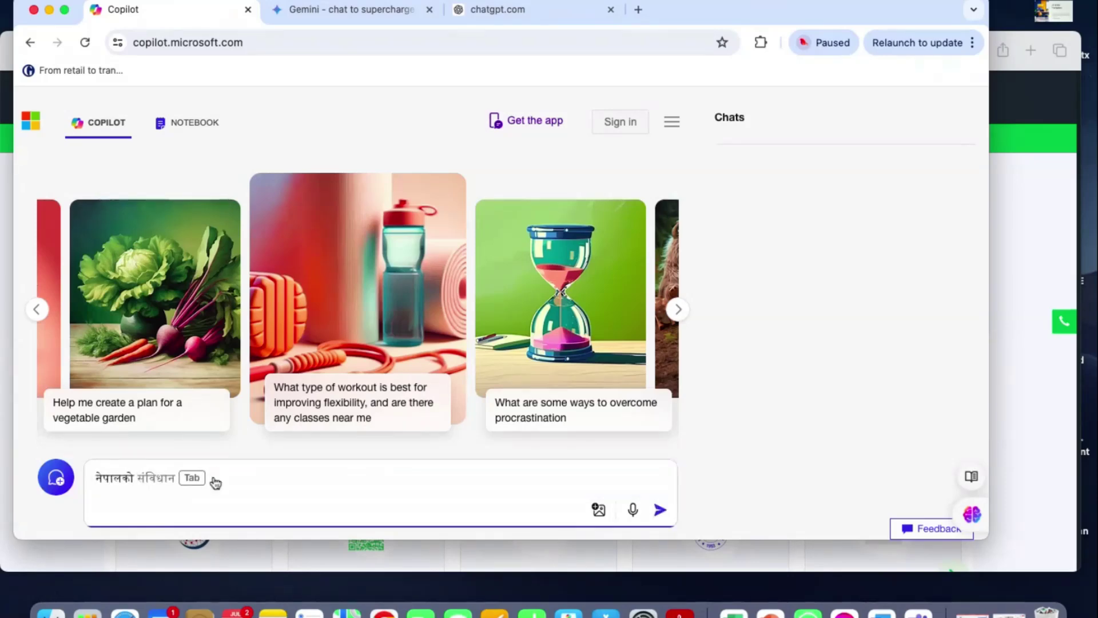
pyautogui.write('ँ')
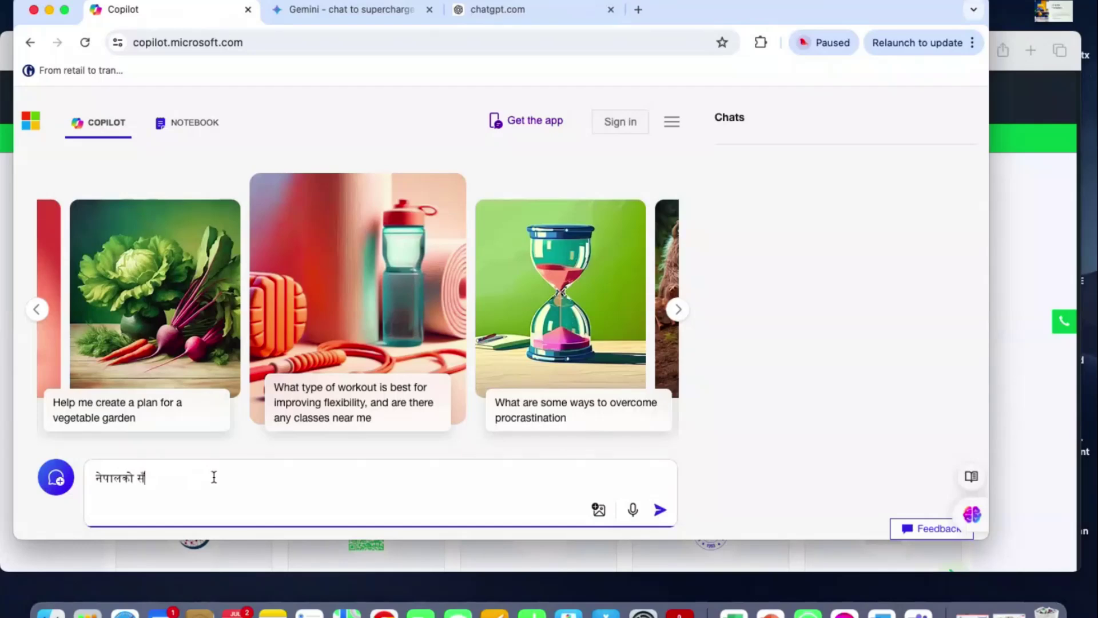
pyautogui.press('BackSpace')
pyautogui.write('व')
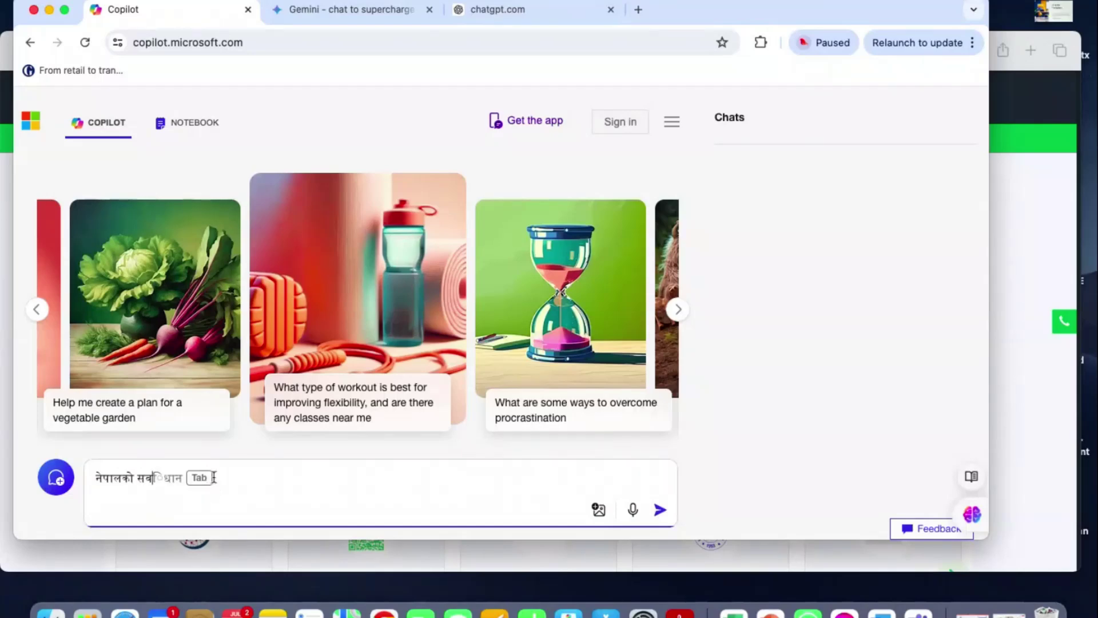
pyautogui.press('Tab')
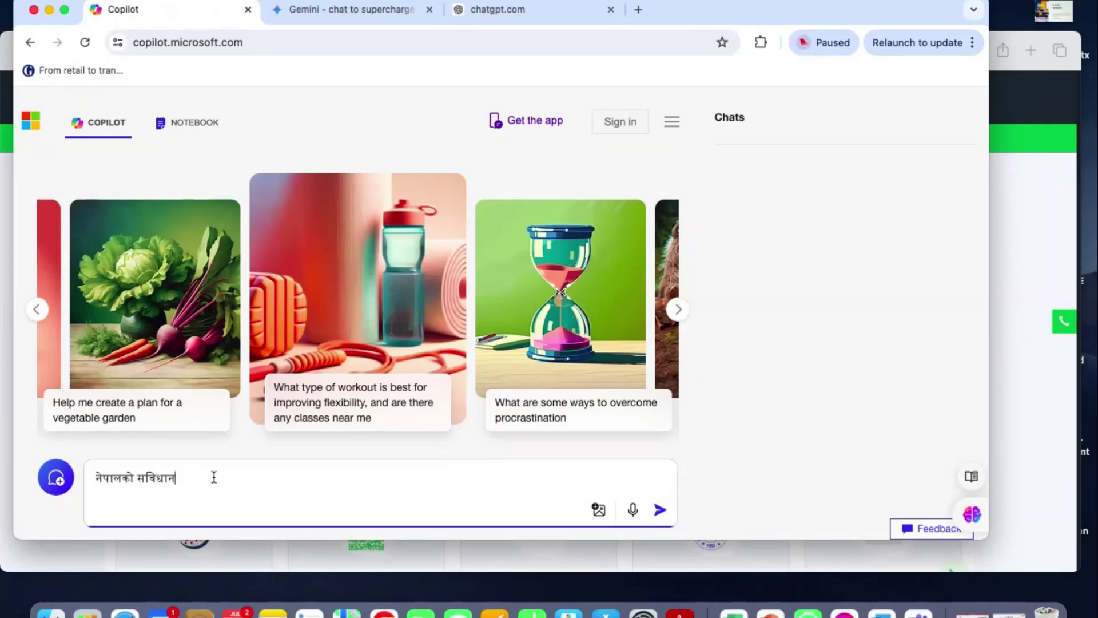
pyautogui.write('मा शिक्षाको अध')
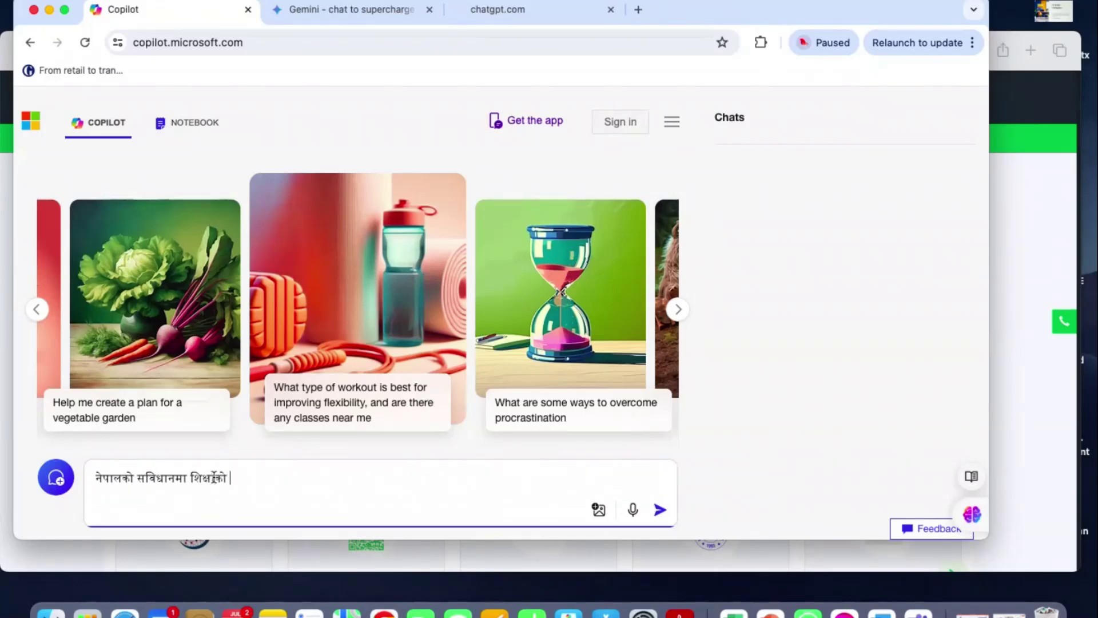
pyautogui.write('िकार ')
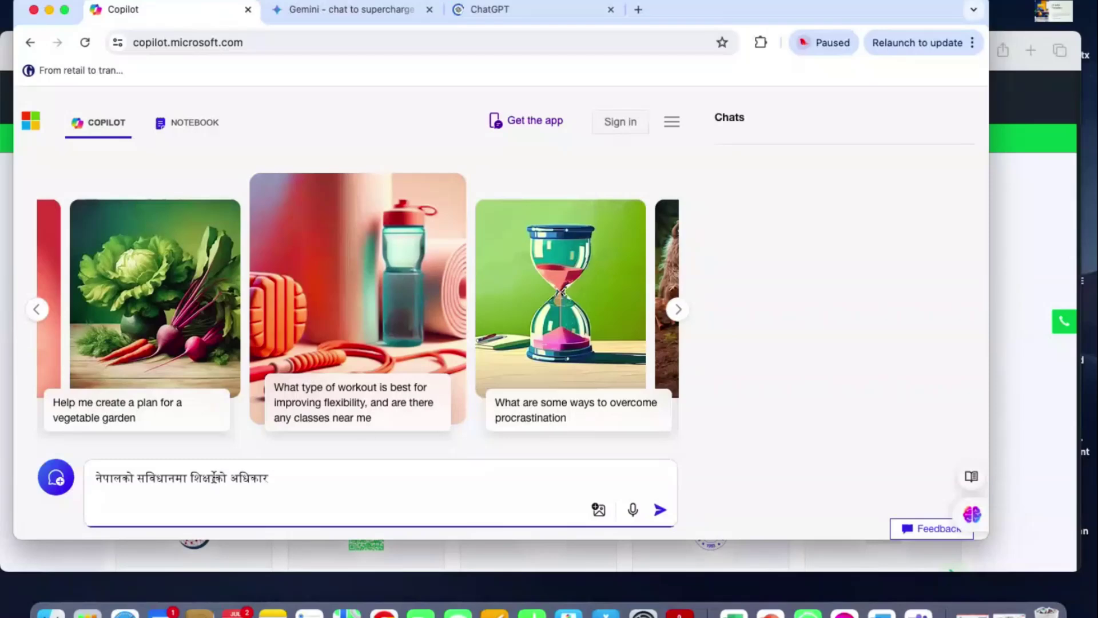
pyautogui.write('बुदागत')
pyautogui.press('Return')
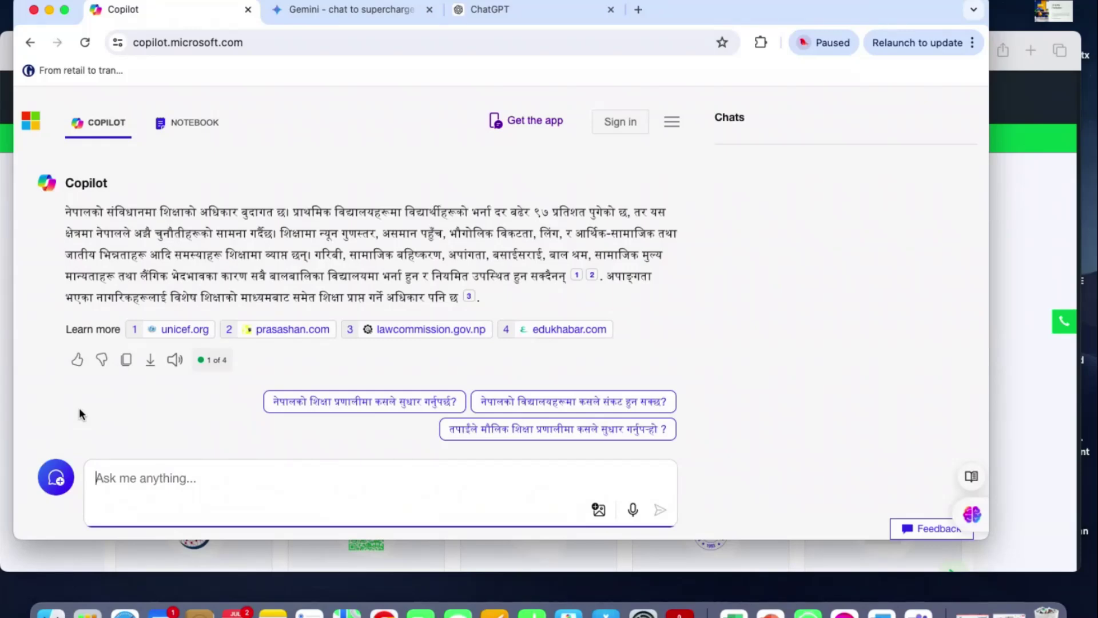
# - Switch to the Gemini page and open its Google sign-in form at the email or phone field
pyautogui.click(326, 11)
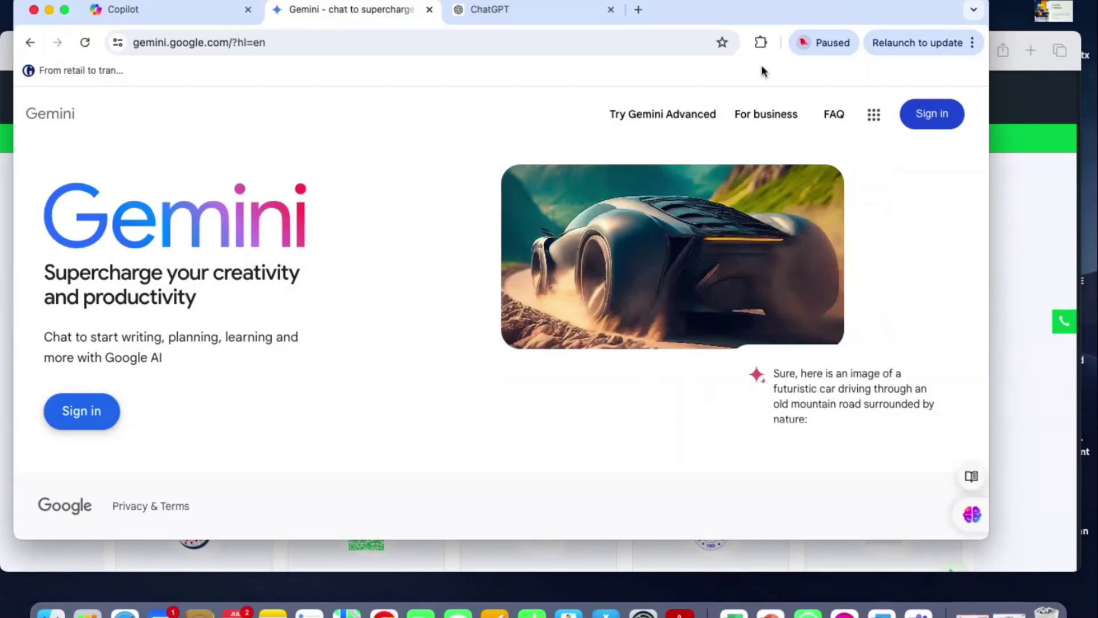
pyautogui.click(95, 414)
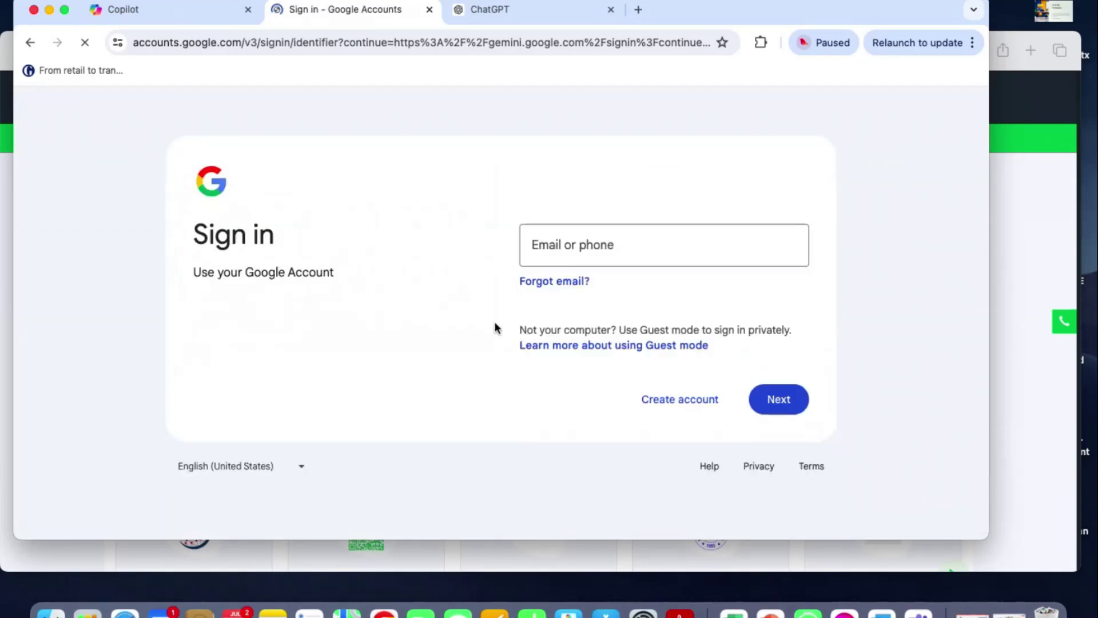
pyautogui.click(583, 248)
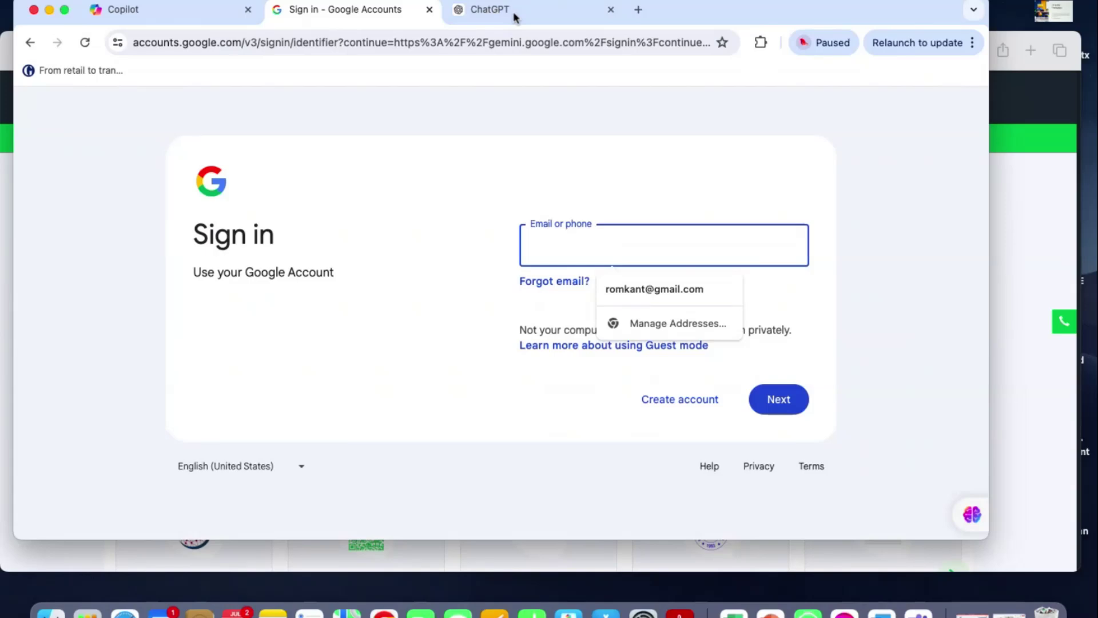
# - Detach the Copilot page into its own browser window and reposition the window holding ChatGPT
pyautogui.moveTo(226, 12); pyautogui.dragTo(224, 46)
pyautogui.moveTo(574, 27); pyautogui.dragTo(568, 88)
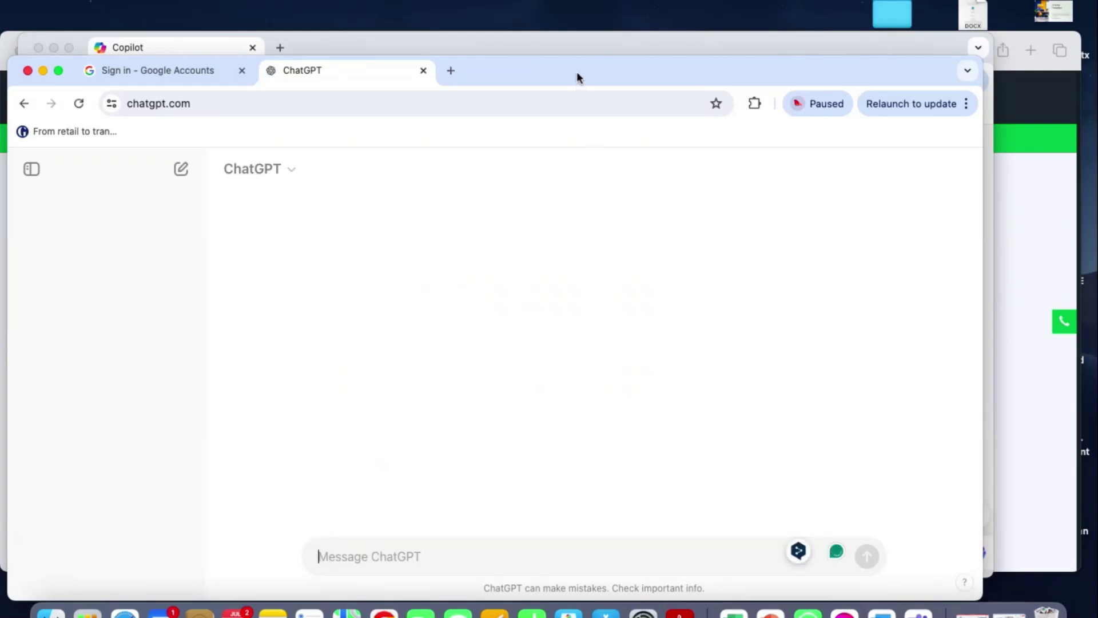
pyautogui.moveTo(576, 71); pyautogui.dragTo(588, 44)
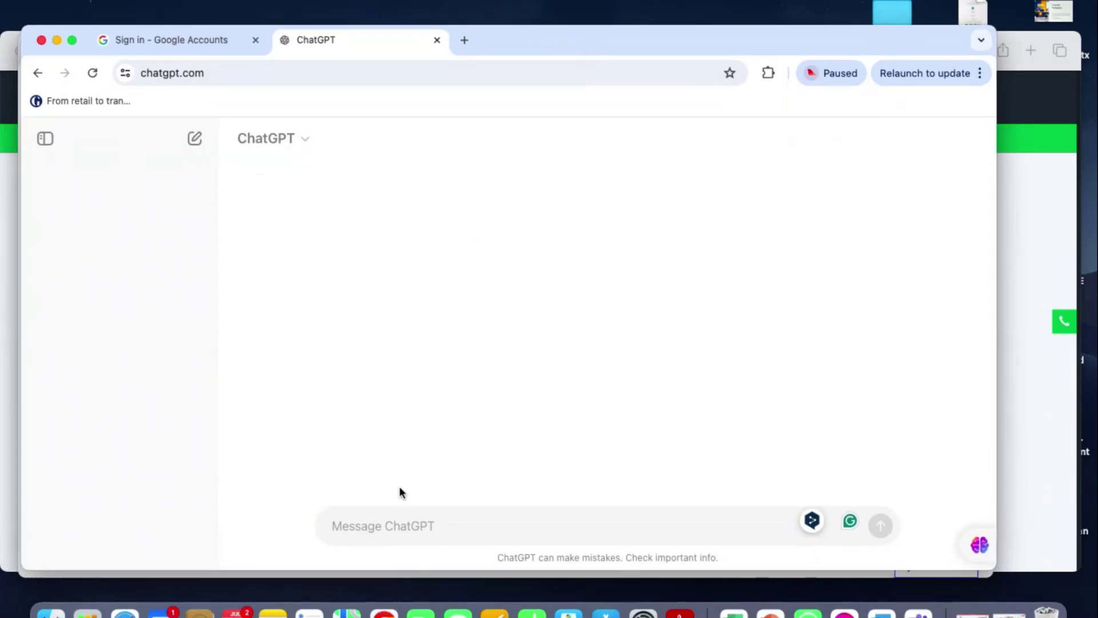
# - Send ChatGPT the prompt "History of Education in Nepal + Rana Regime + Democratic movement + 200 words + photo+"
pyautogui.click(384, 522)
pyautogui.write('no')
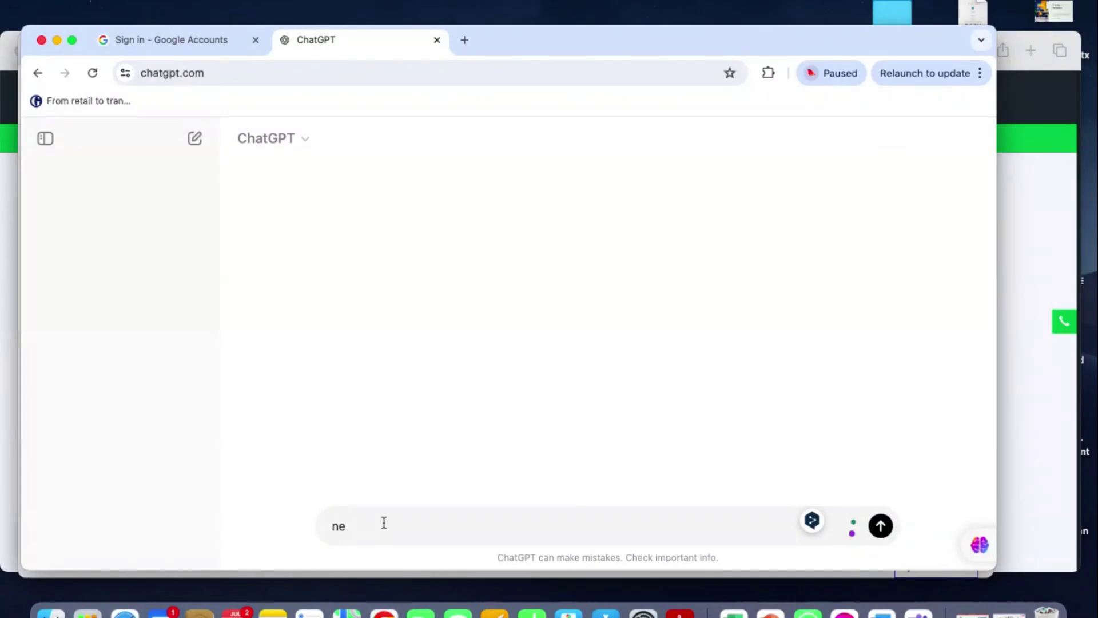
pyautogui.press('BackSpace')
pyautogui.press('BackSpace')
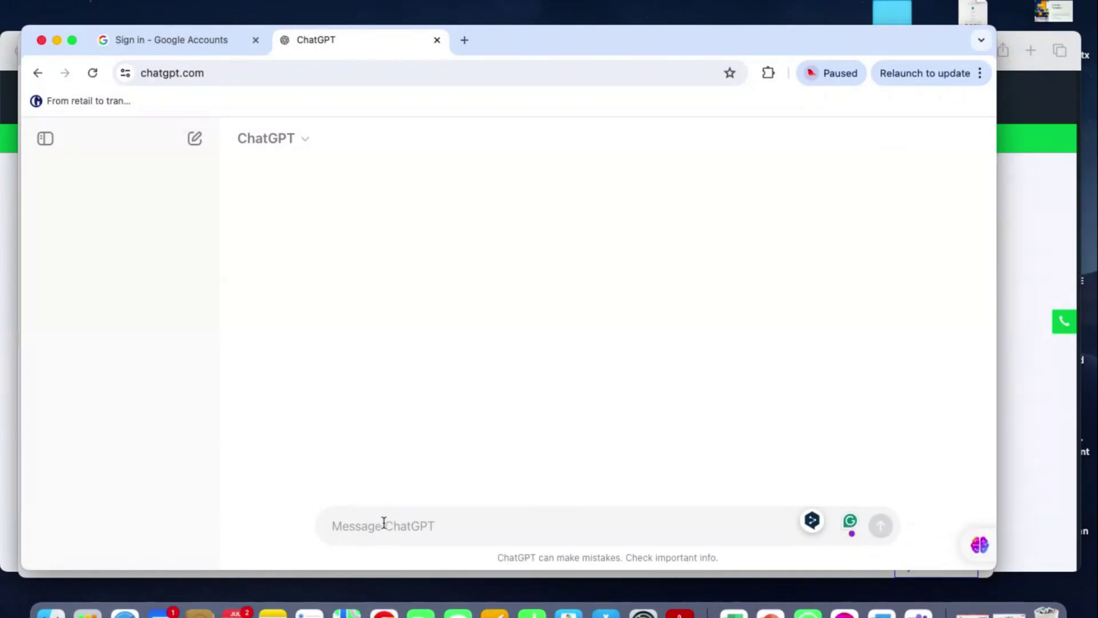
pyautogui.write('His')
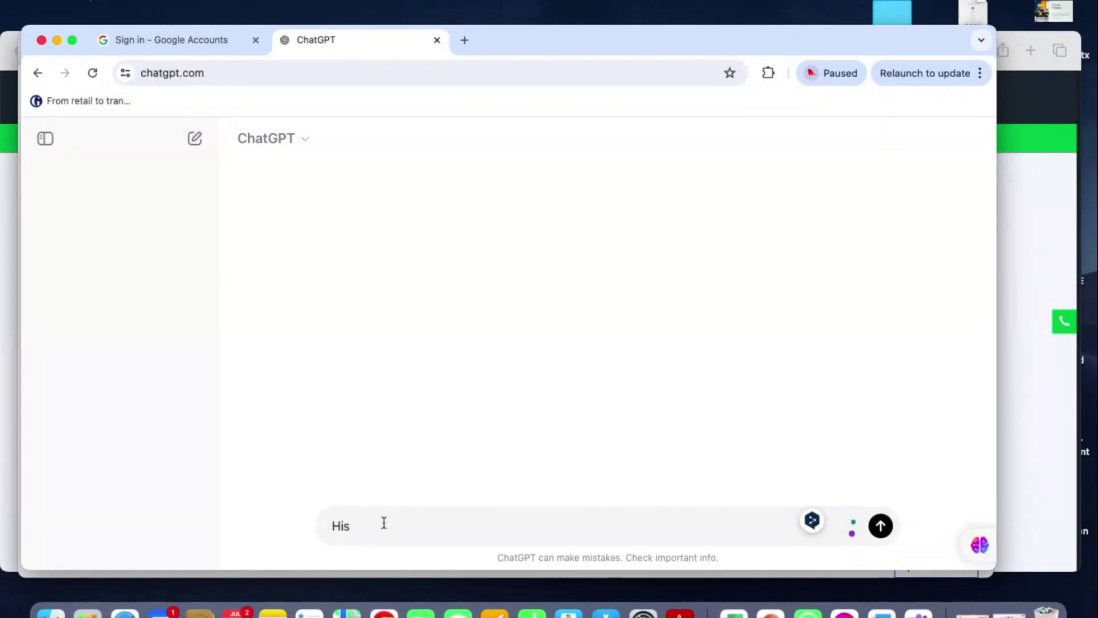
pyautogui.write('tory of Education in N')
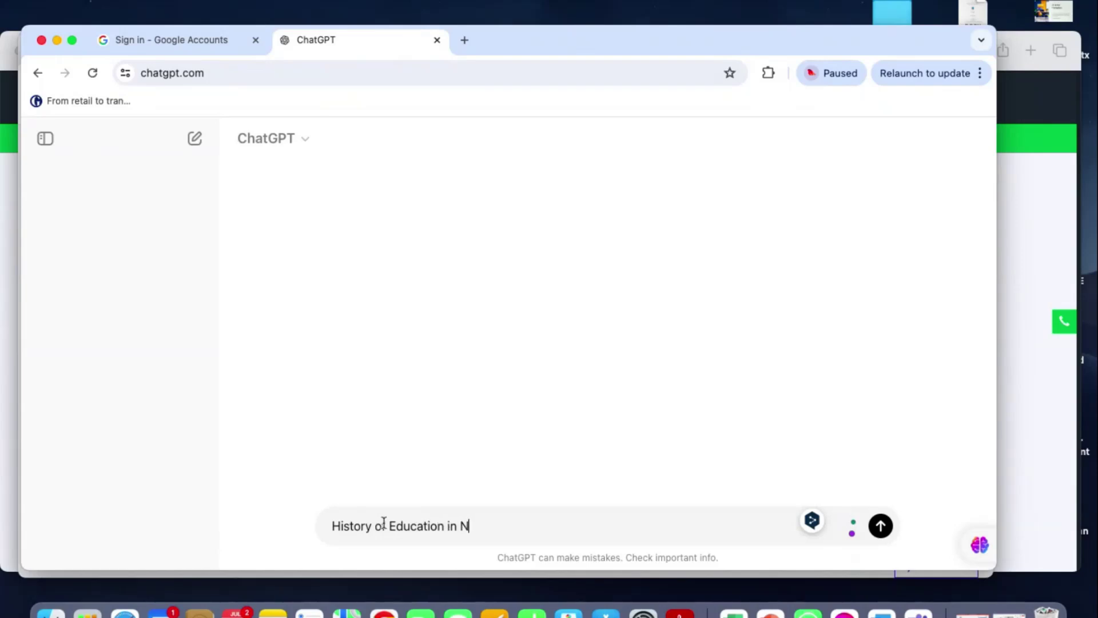
pyautogui.write('epal')
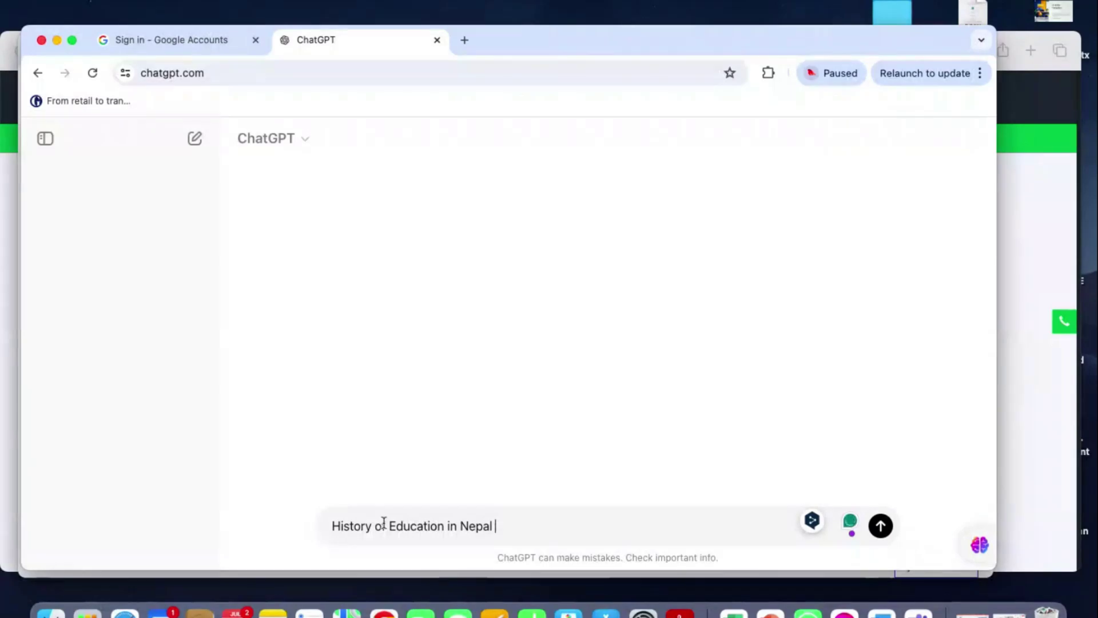
pyautogui.write(' +')
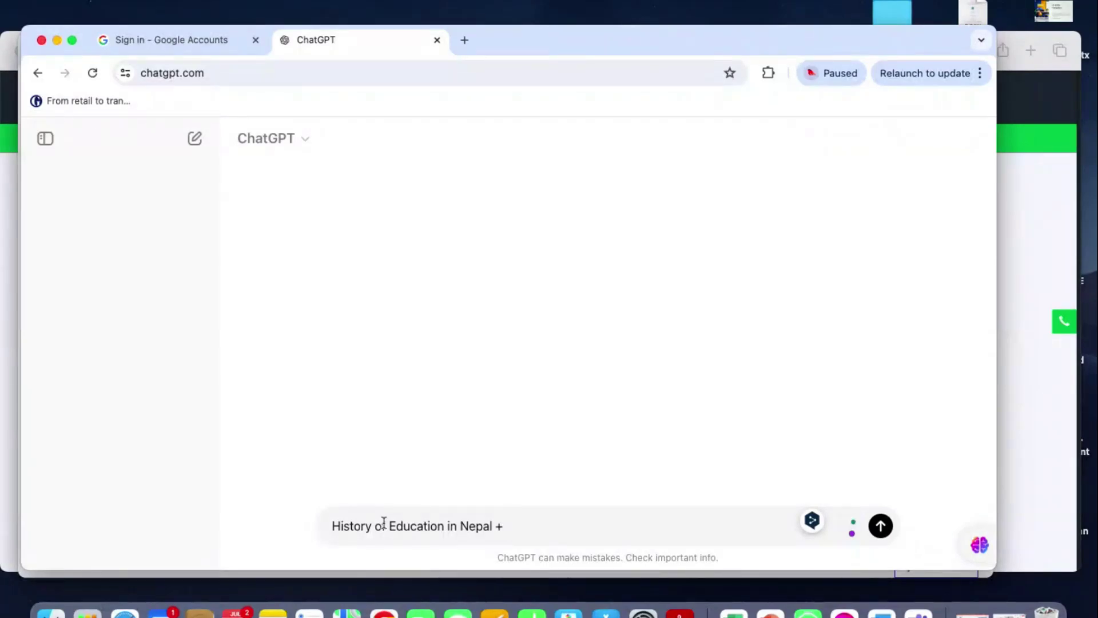
pyautogui.write(' Rana Regime')
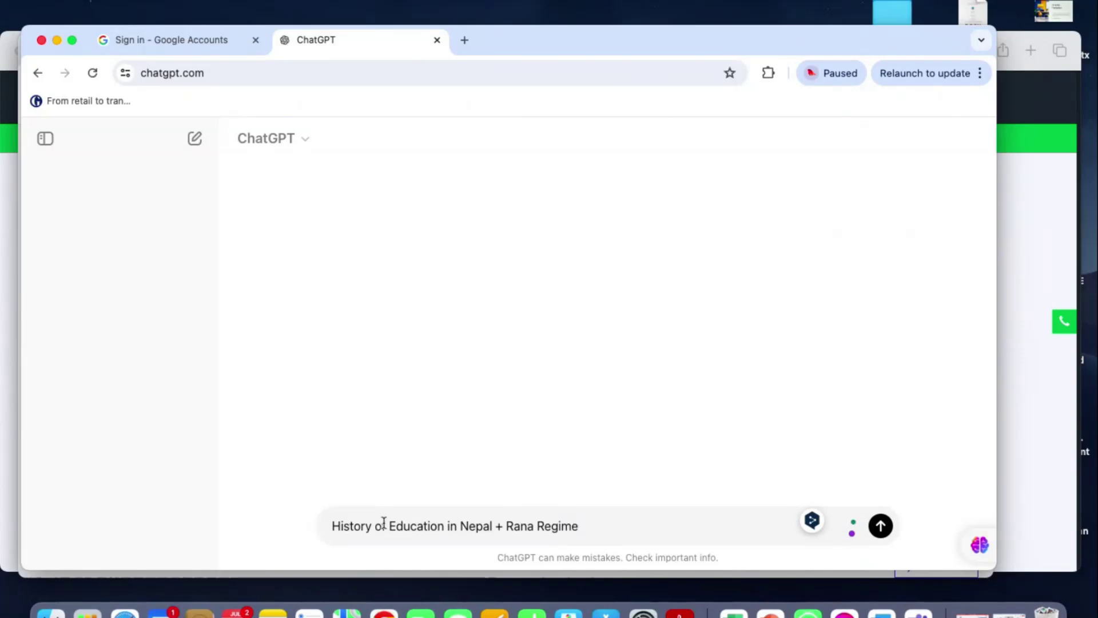
pyautogui.write(' + ')
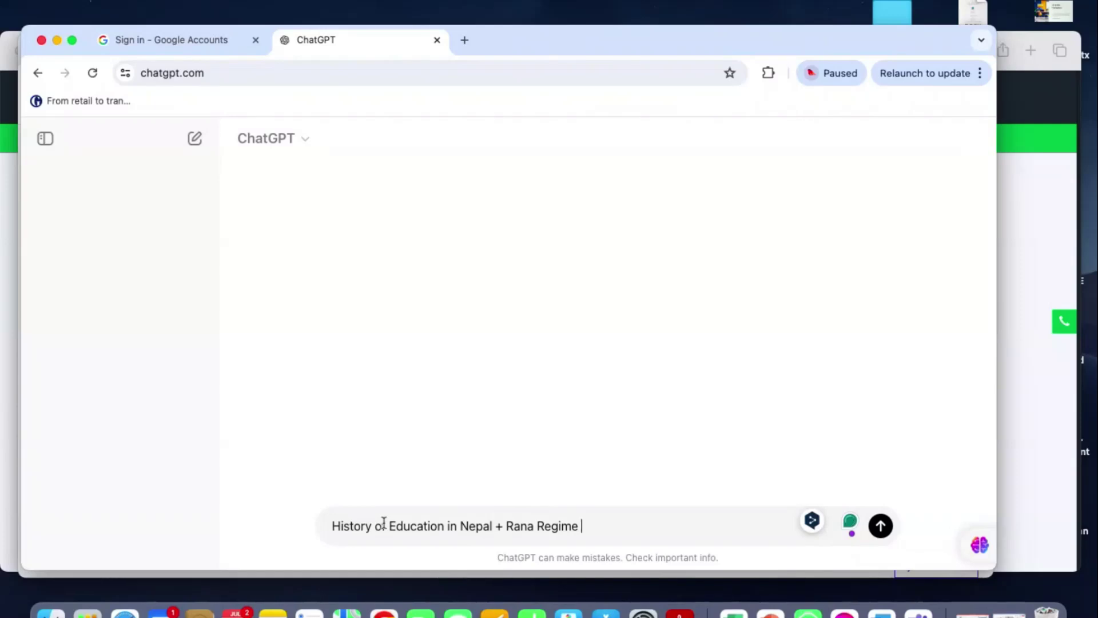
pyautogui.write('Democratic mo')
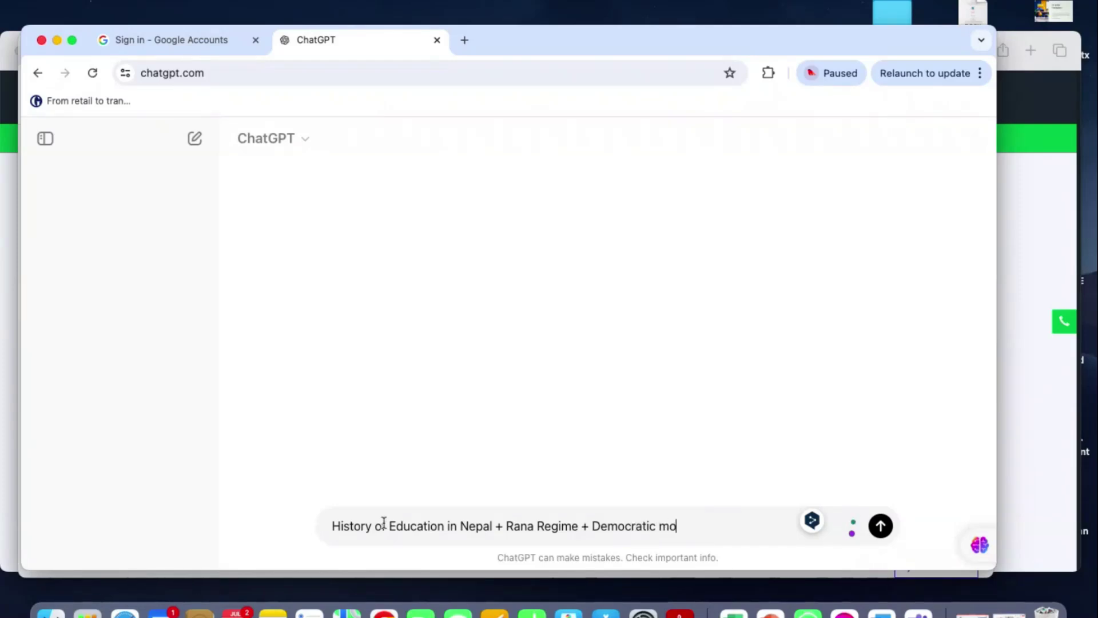
pyautogui.write('vement + 200 ')
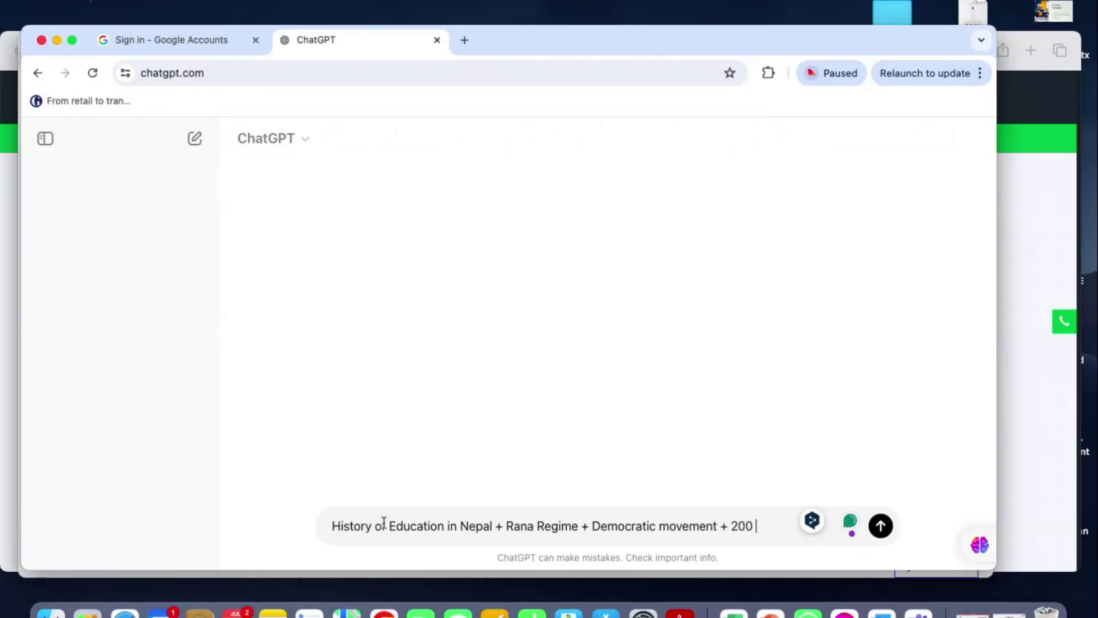
pyautogui.write('words')
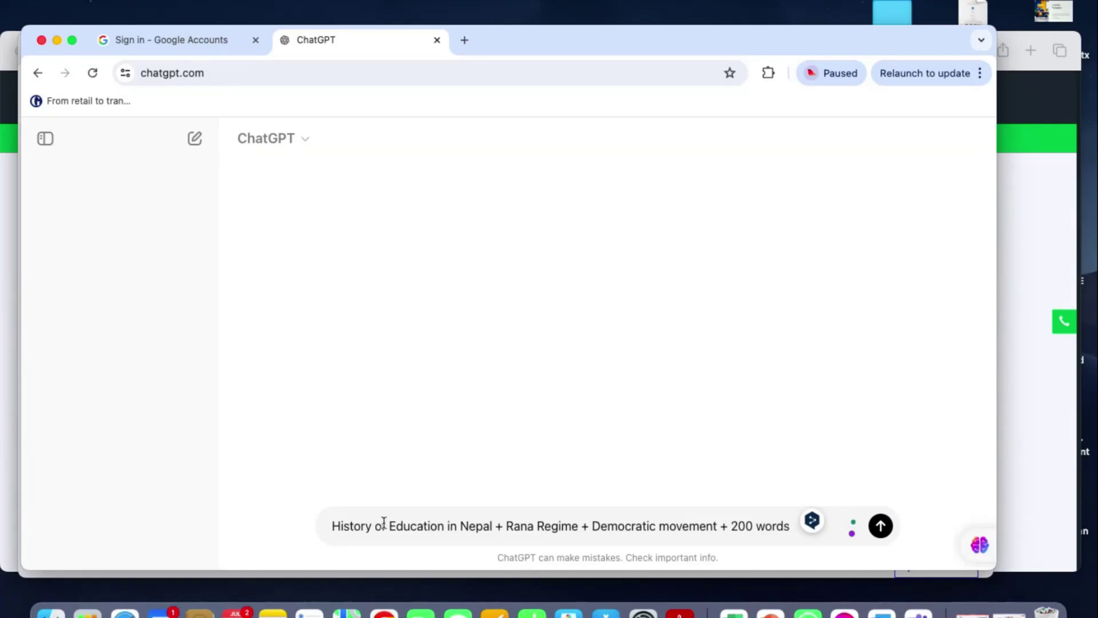
pyautogui.write(' + photo')
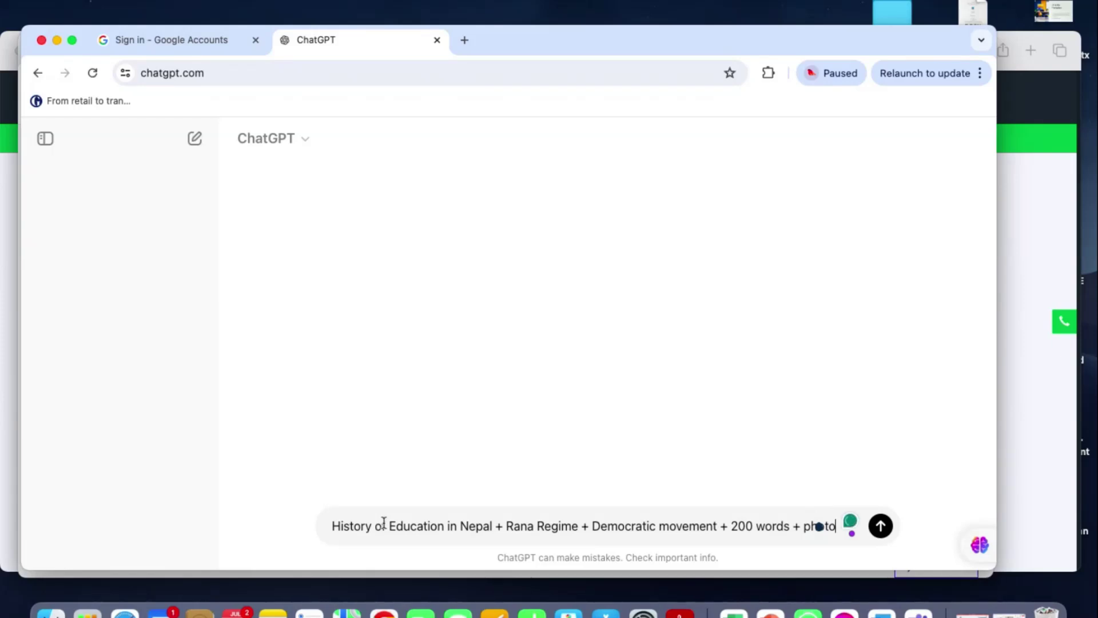
pyautogui.write('+')
pyautogui.click(881, 527)
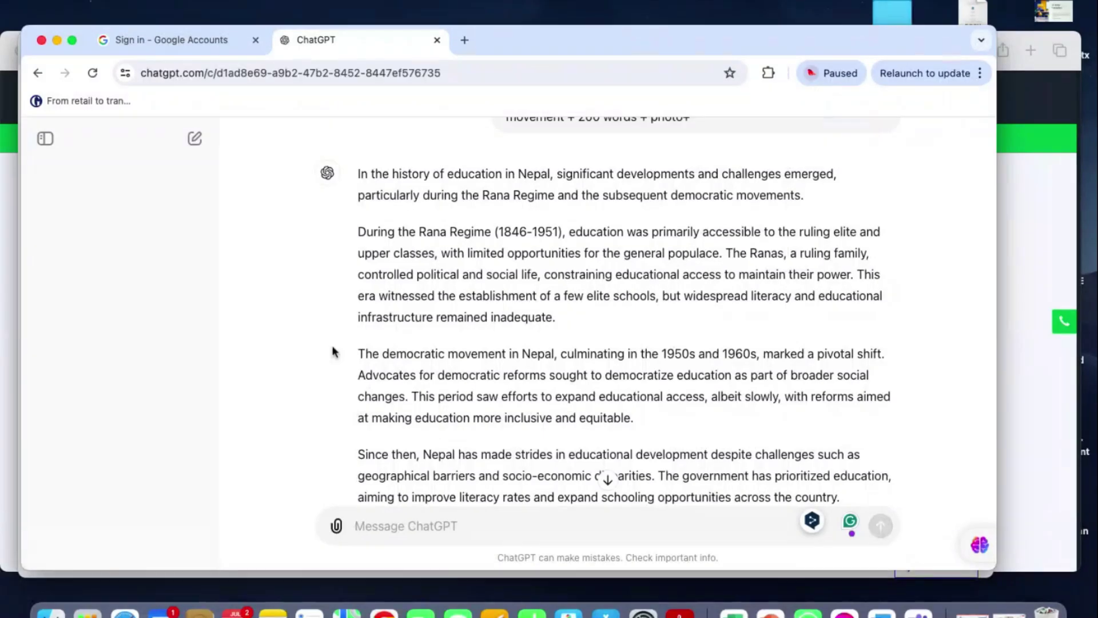
# - Read through ChatGPT's answer on the history of education in Nepal from beginning to end
pyautogui.scroll(-5, 262, 355)
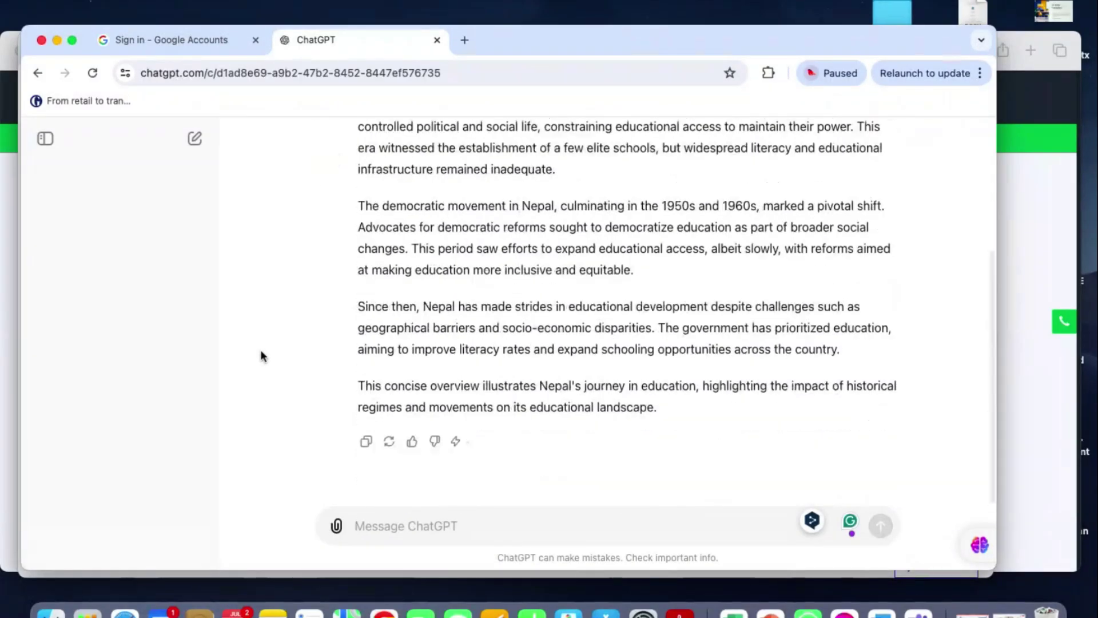
pyautogui.scroll(2, 262, 356)
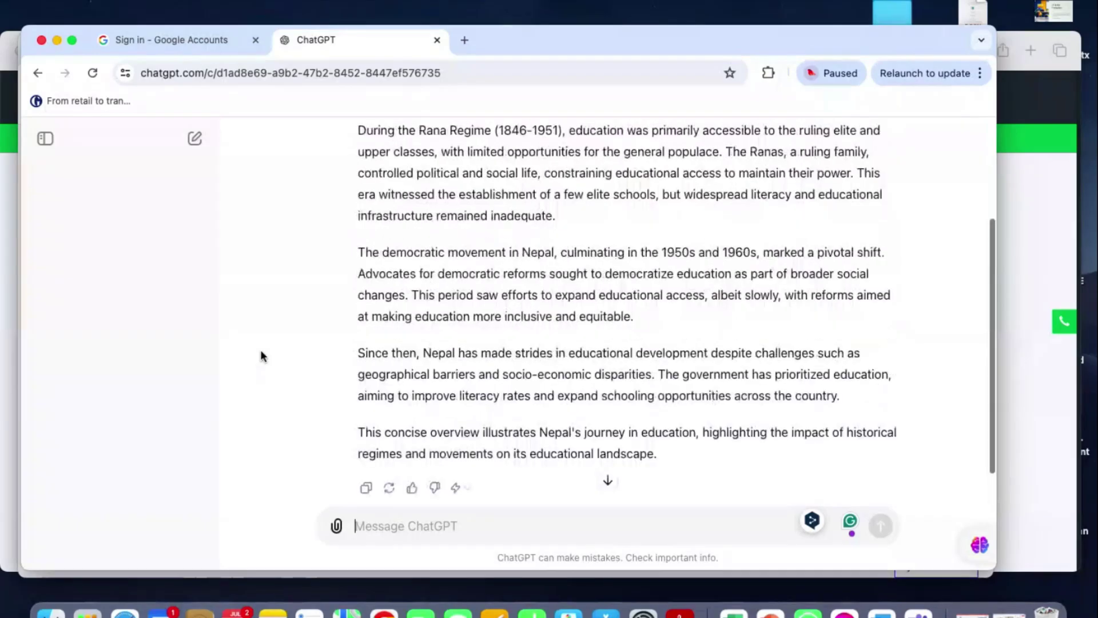
pyautogui.scroll(-2, 262, 356)
pyautogui.scroll(4, 262, 355)
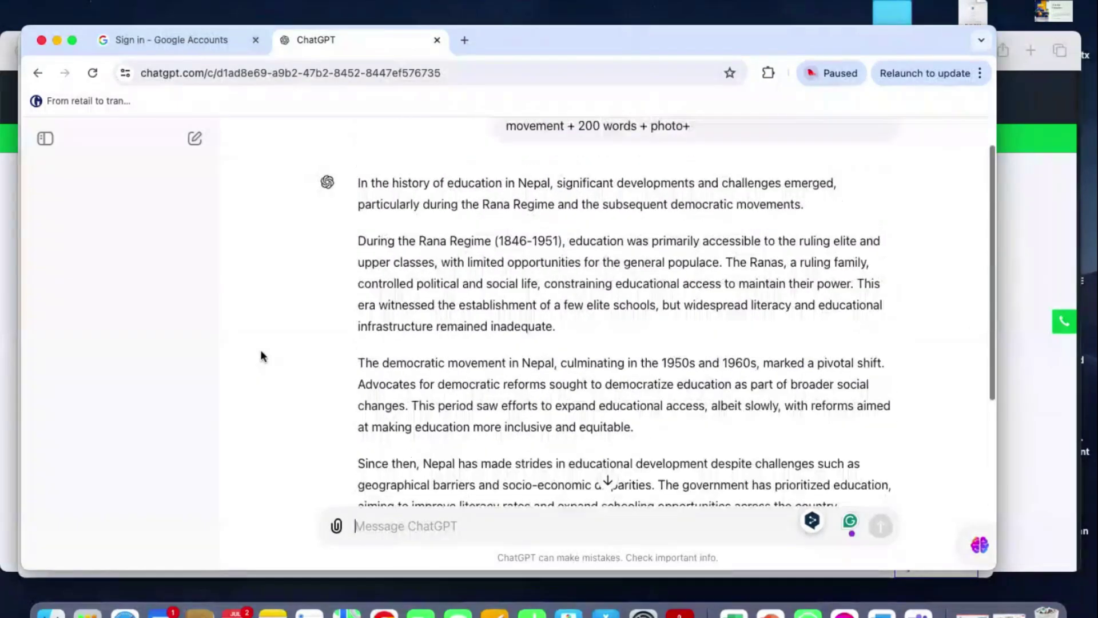
pyautogui.scroll(-3, 262, 356)
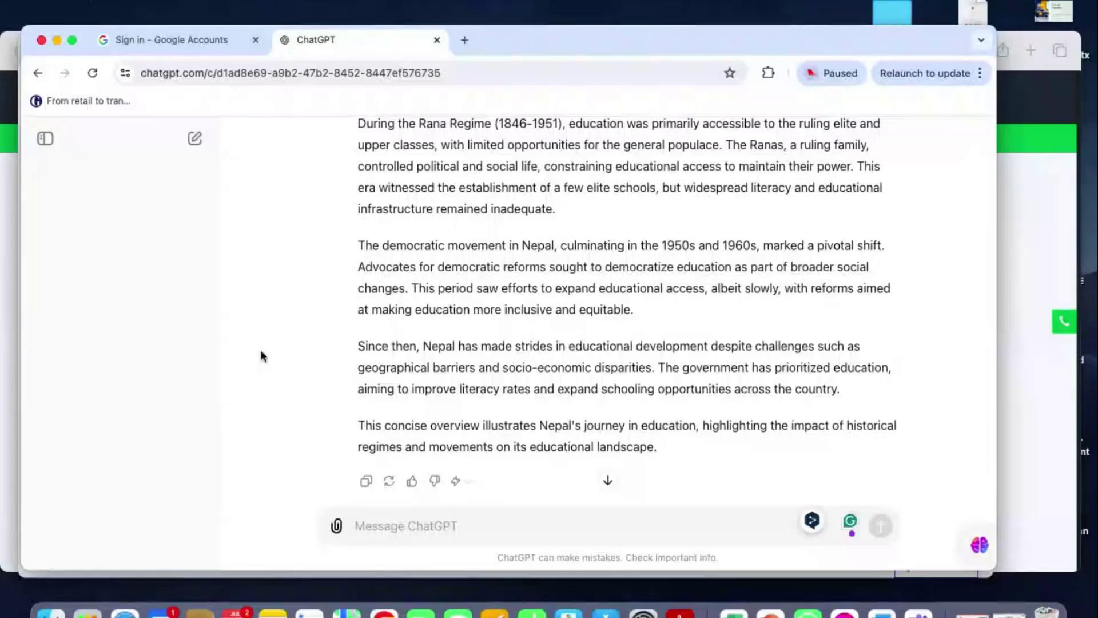
pyautogui.scroll(-1, 261, 352)
pyautogui.scroll(1, 260, 351)
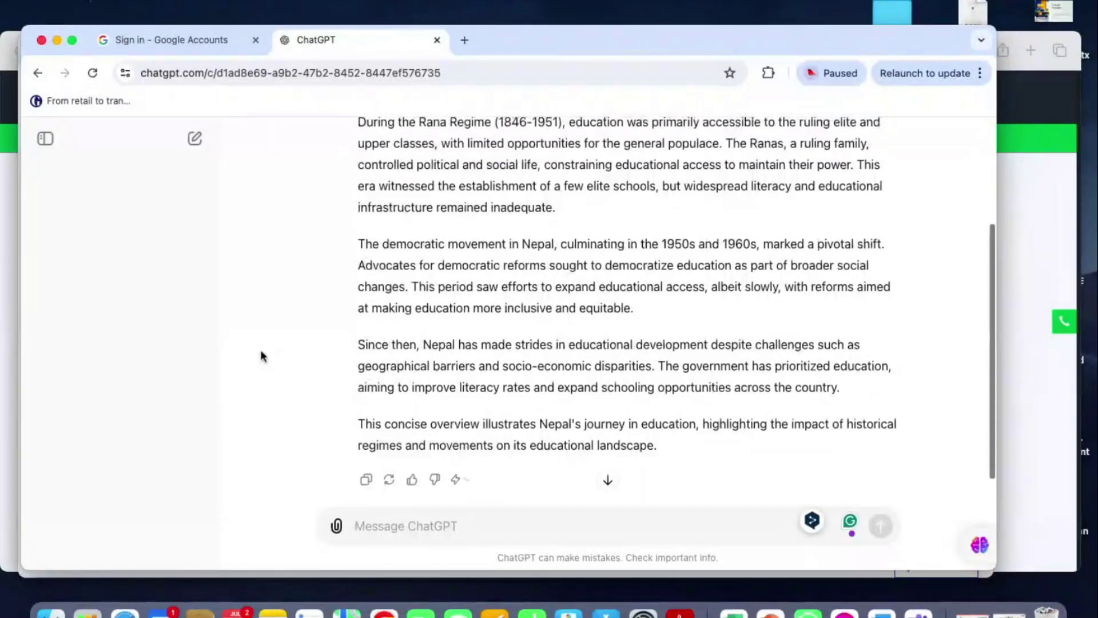
pyautogui.scroll(2, 260, 355)
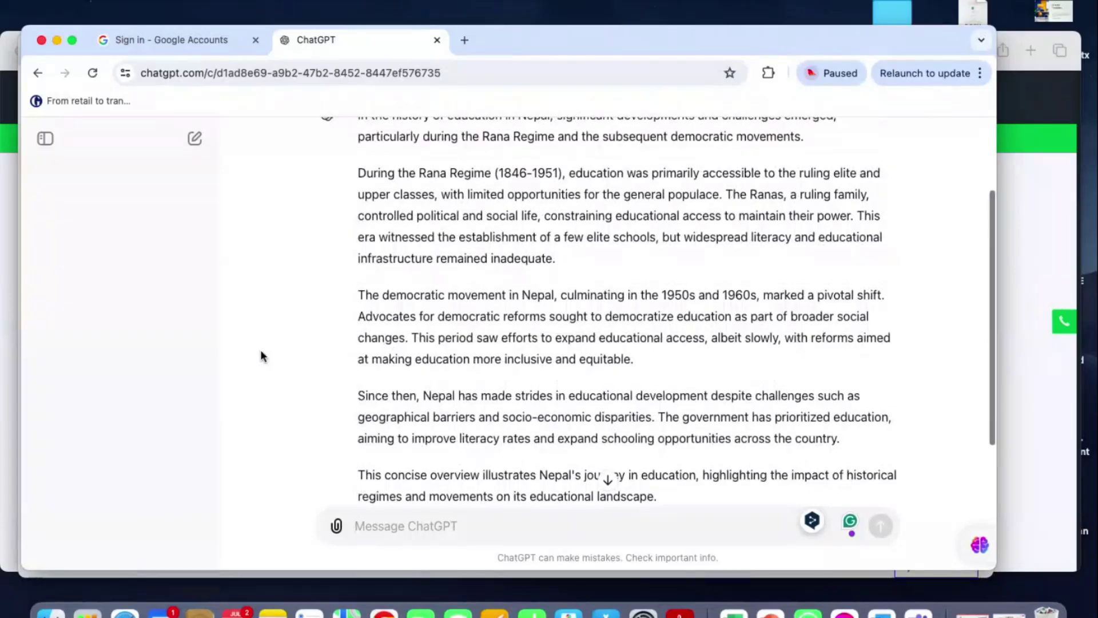
pyautogui.scroll(2, 261, 356)
pyautogui.scroll(-5, 261, 356)
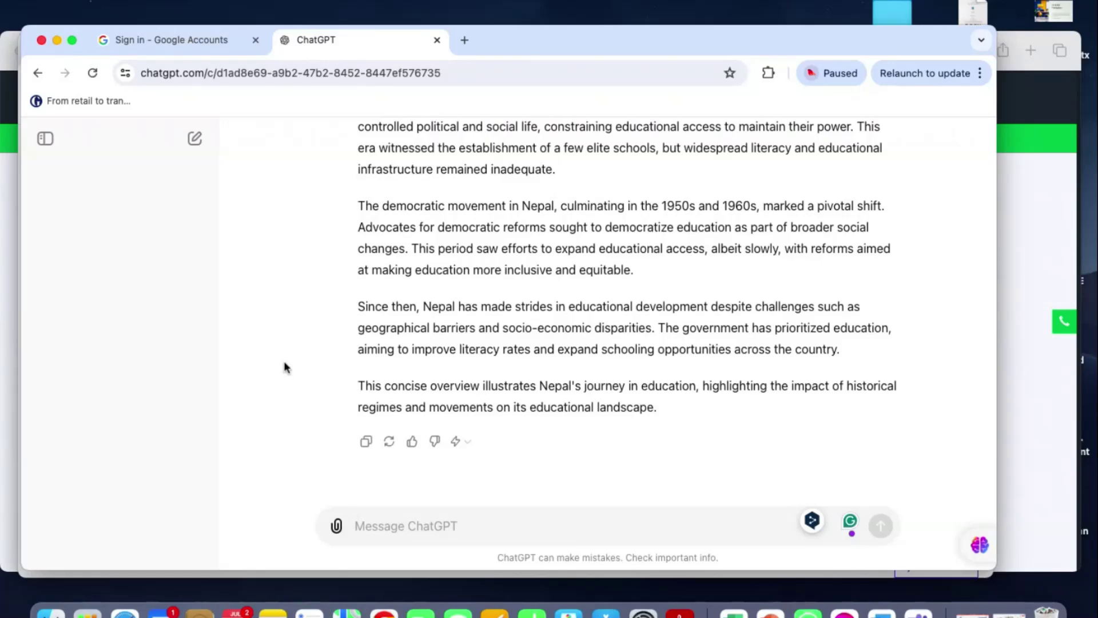
# - Open google.com in a new browser tab
pyautogui.click(465, 40)
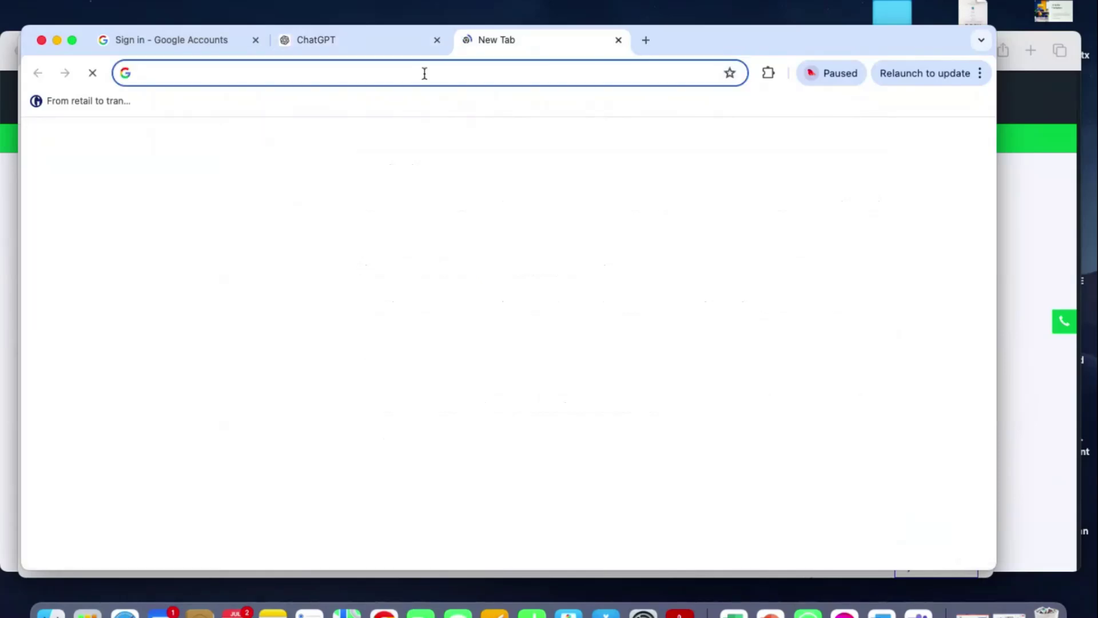
pyautogui.write('goo')
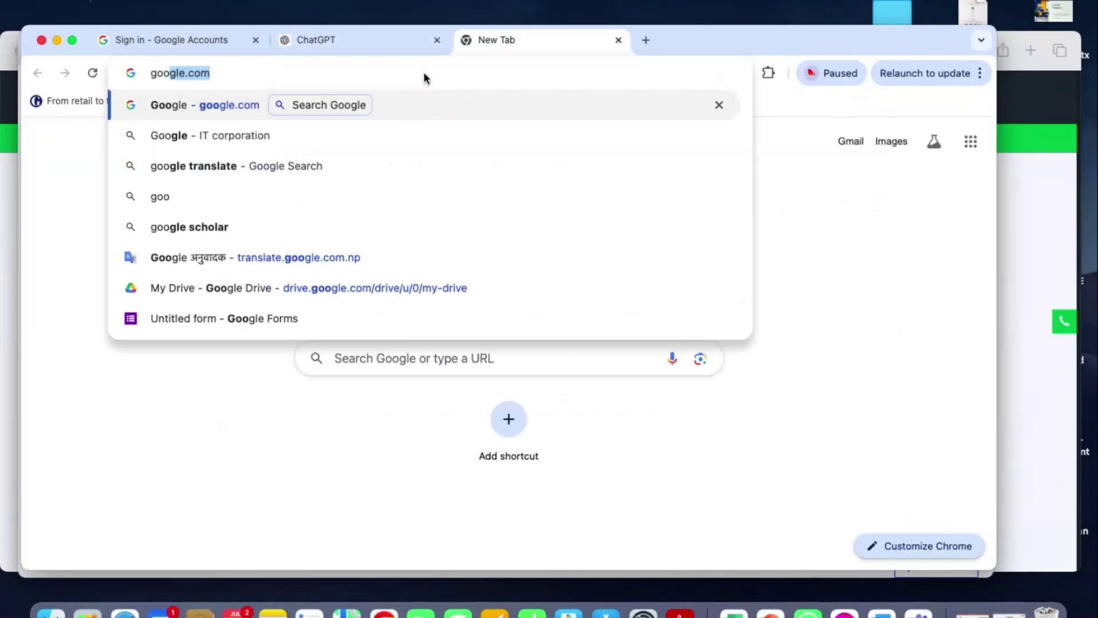
pyautogui.write('gle.com')
pyautogui.press('Return')
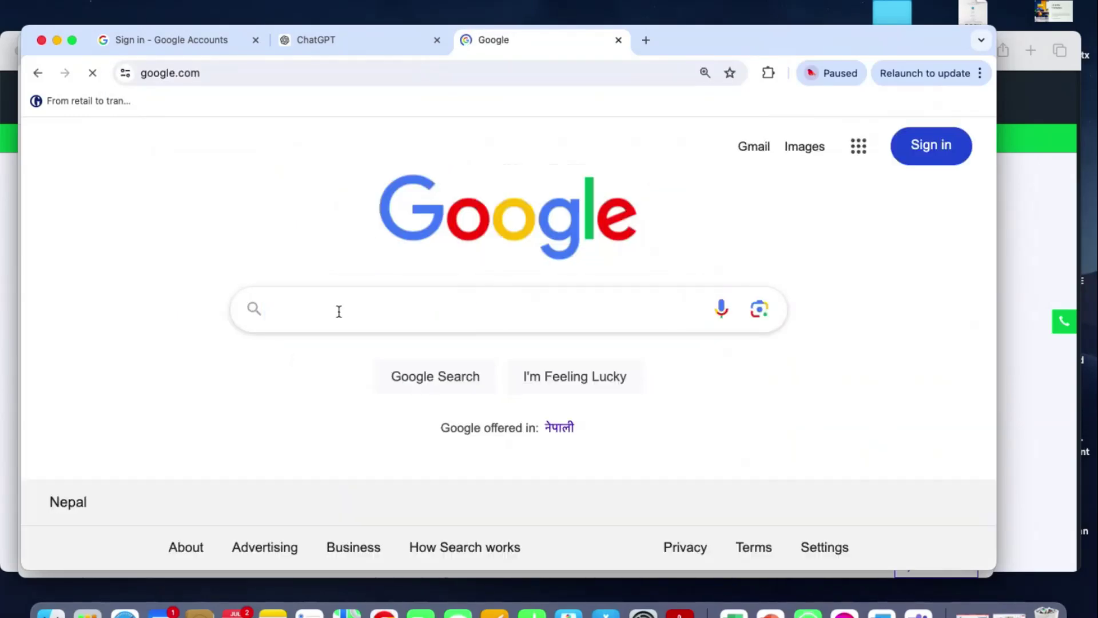
# - Search Google for "history of nepal" and skim the results down to the Britannica and FamilySearch entries
pyautogui.click(338, 311)
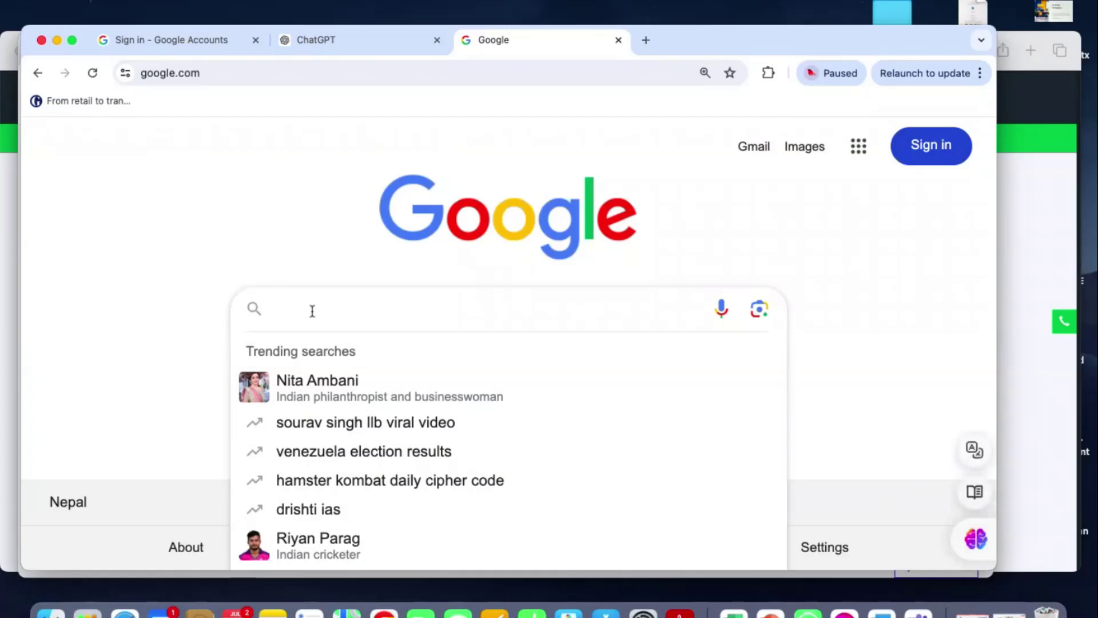
pyautogui.write('history')
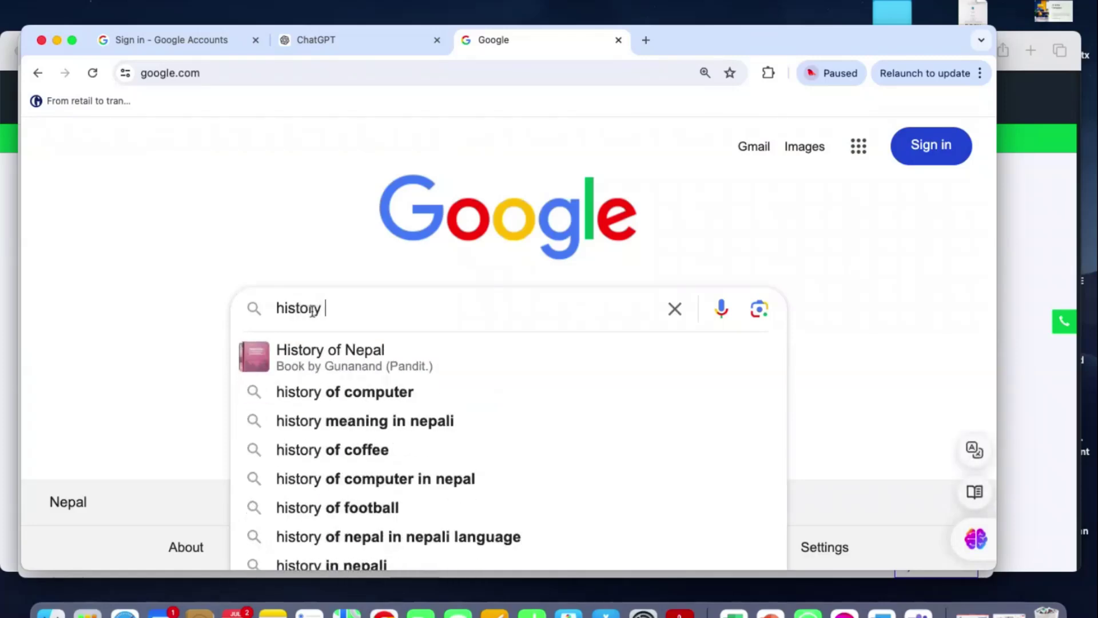
pyautogui.click(313, 365)
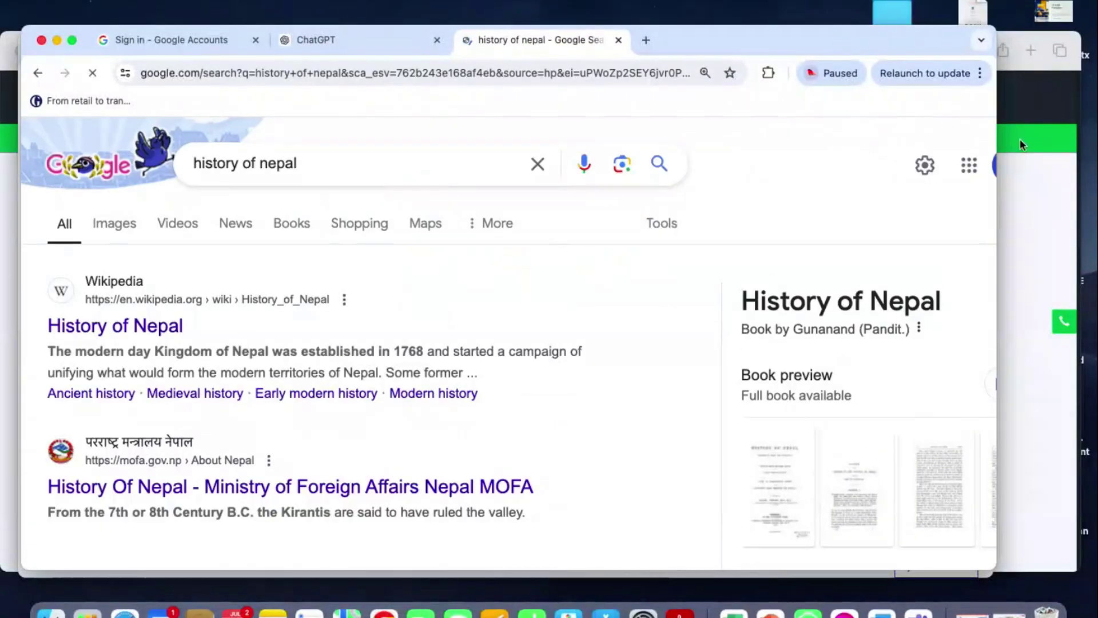
pyautogui.scroll(-10, 795, 376)
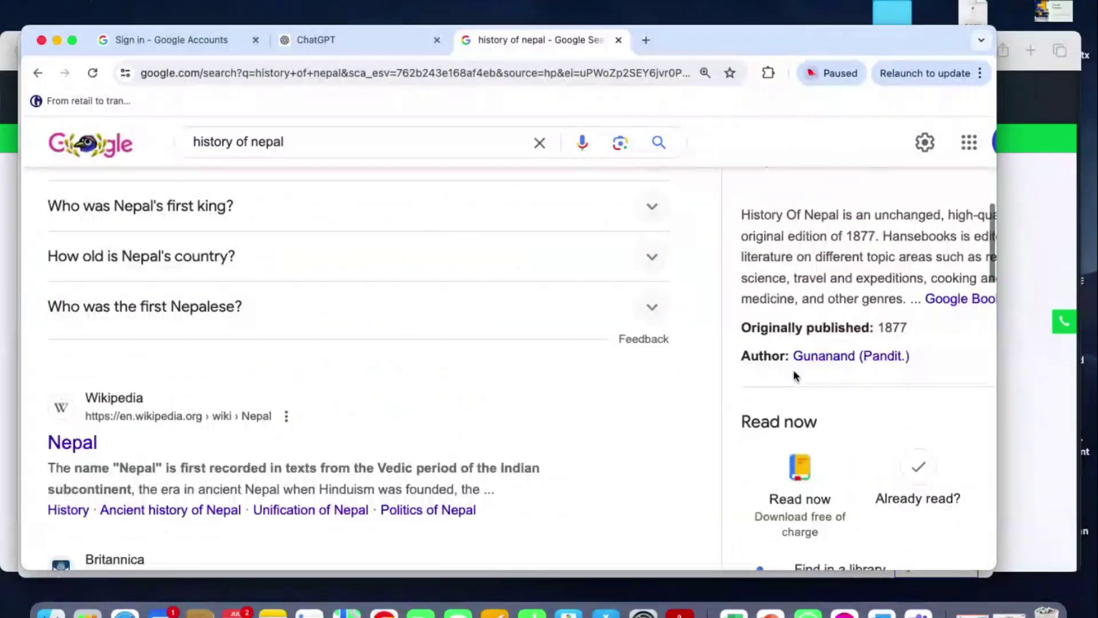
pyautogui.scroll(-6, 795, 376)
pyautogui.scroll(-2, 794, 372)
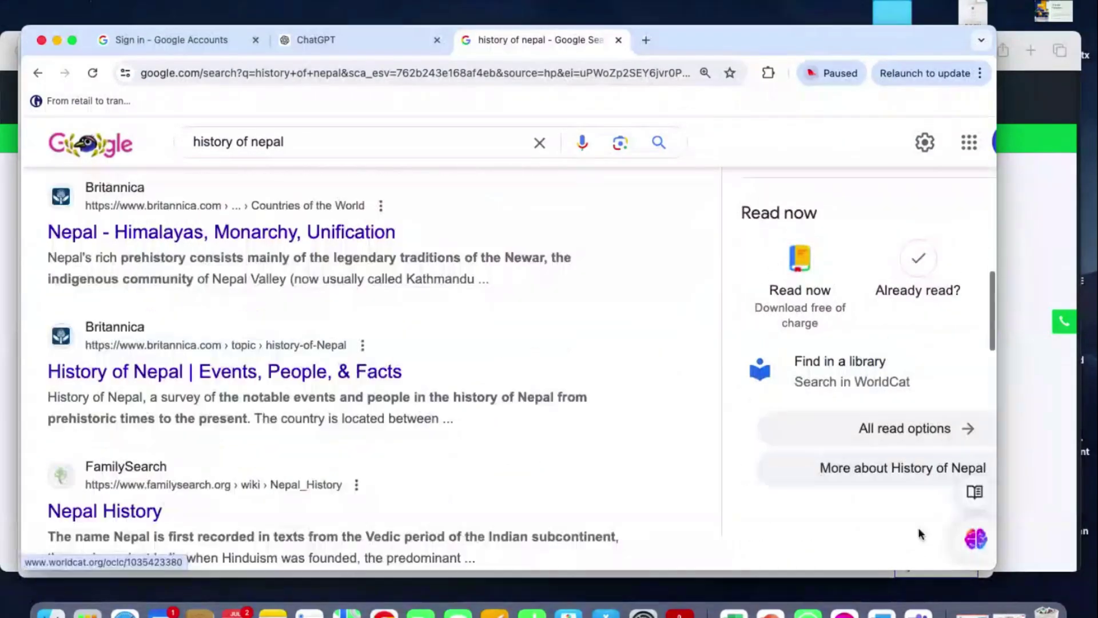
# - Open the Sider AI sidebar and its version 4.17.0 Watch Highlights details page, and return to the search results
pyautogui.click(971, 539)
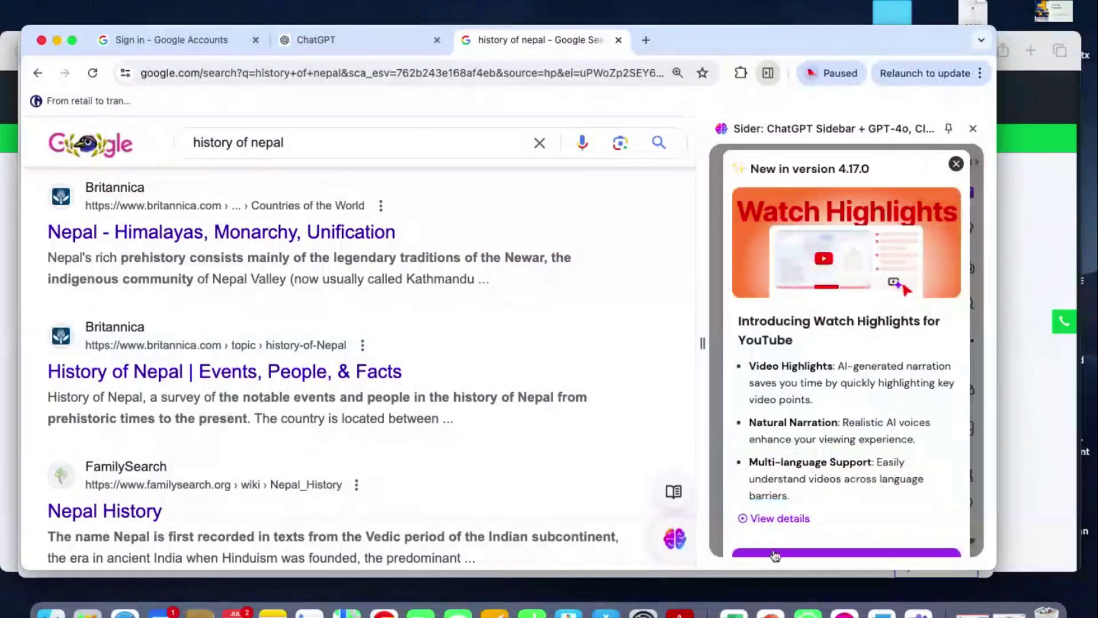
pyautogui.click(781, 519)
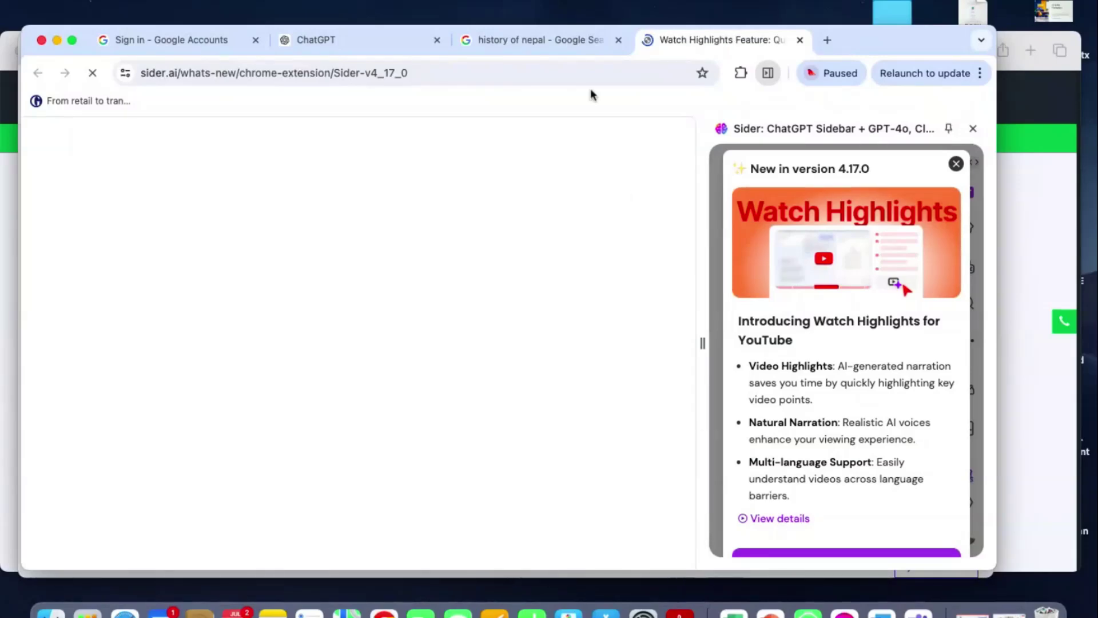
pyautogui.hotkey('ctrl', 'shift', 'Tab')
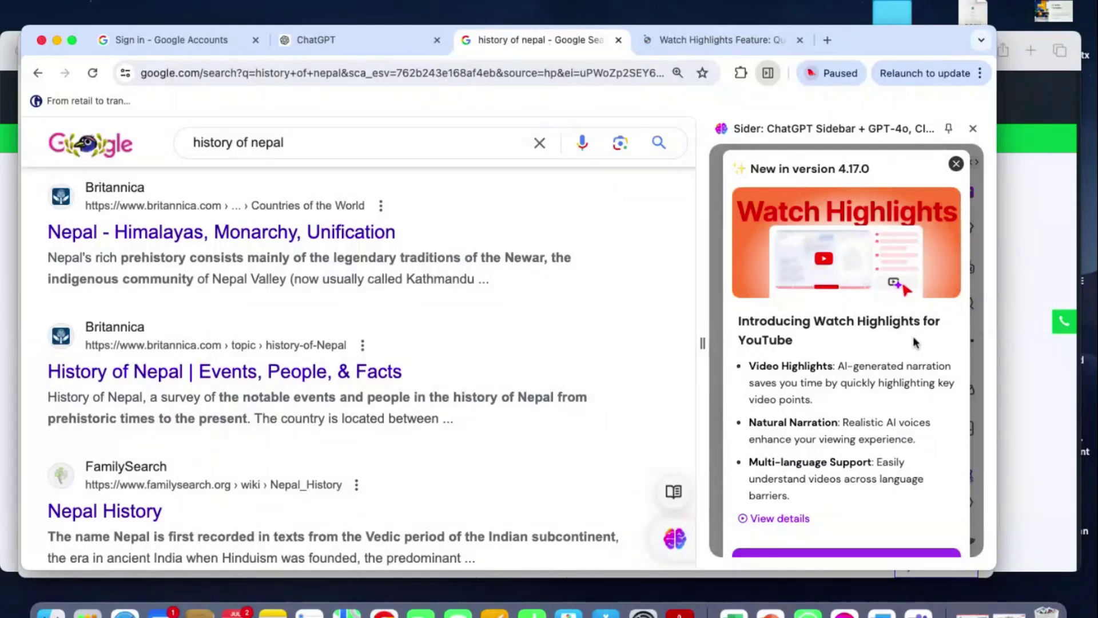
# - Open the page for giving Sider a 5-star review from its update notice and close the sidebar
pyautogui.scroll(-3, 916, 424)
pyautogui.click(846, 525)
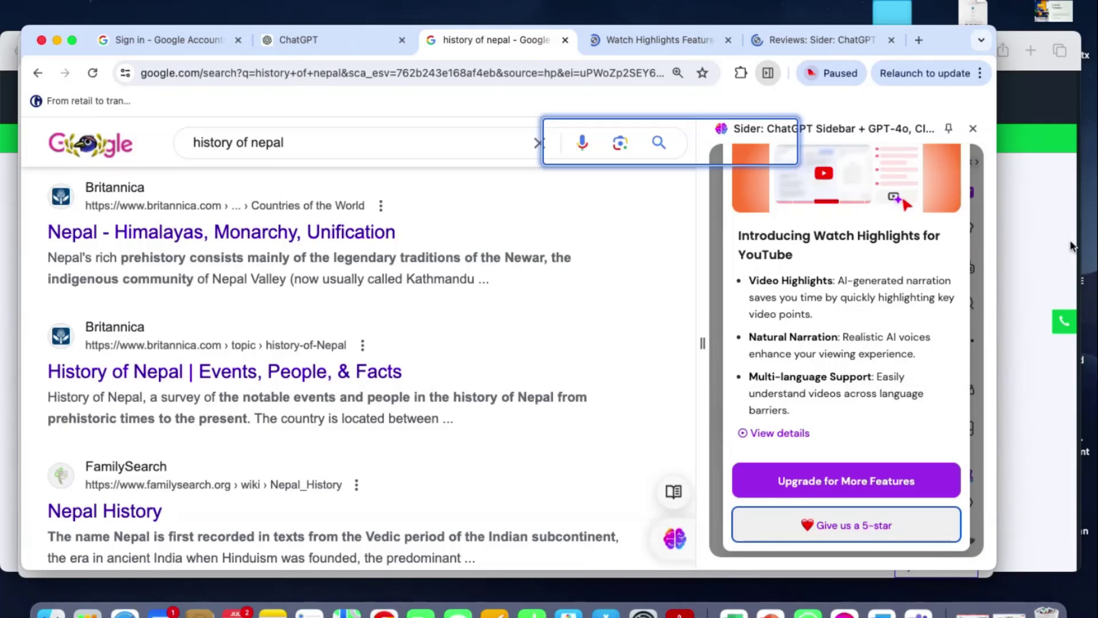
pyautogui.scroll(2, 973, 152)
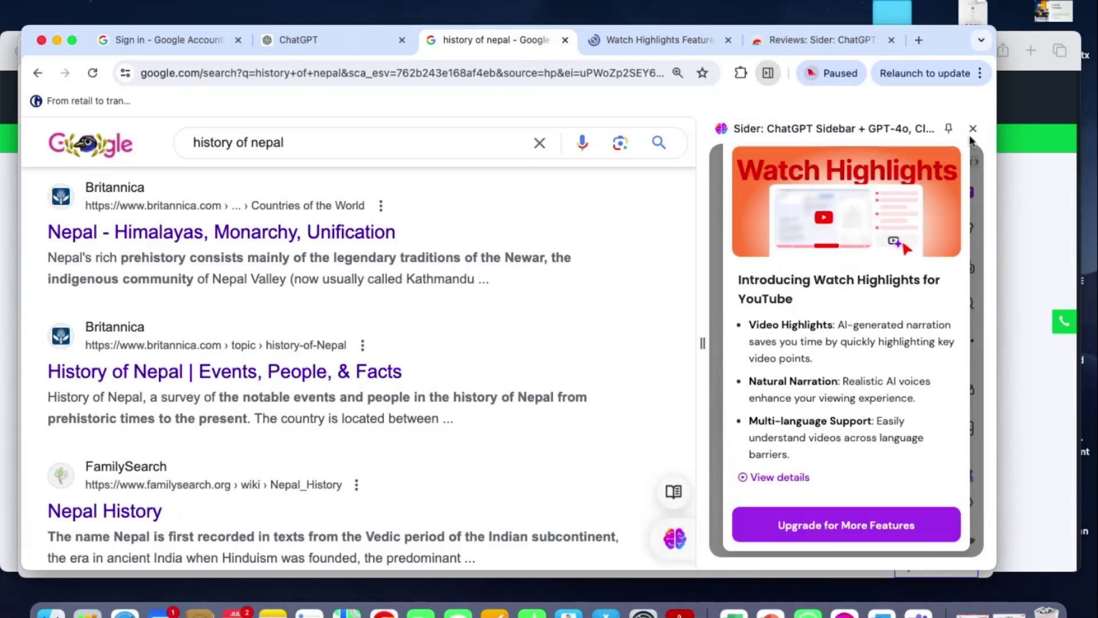
pyautogui.click(972, 130)
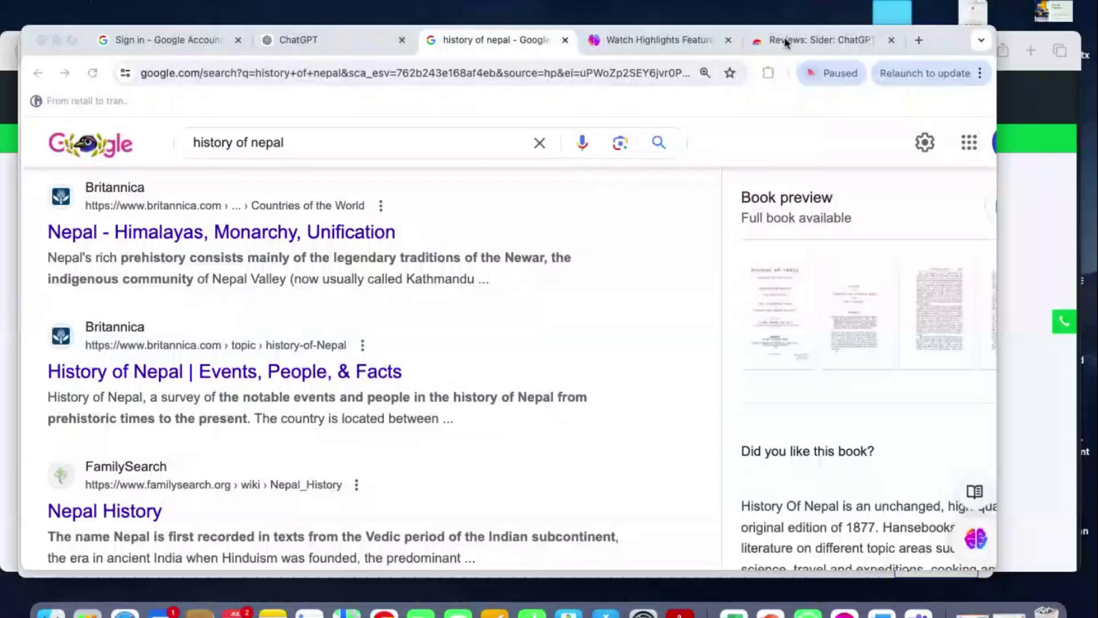
# - Replace the Sider reviews page in the Chrome Web Store with google.com
pyautogui.click(784, 37)
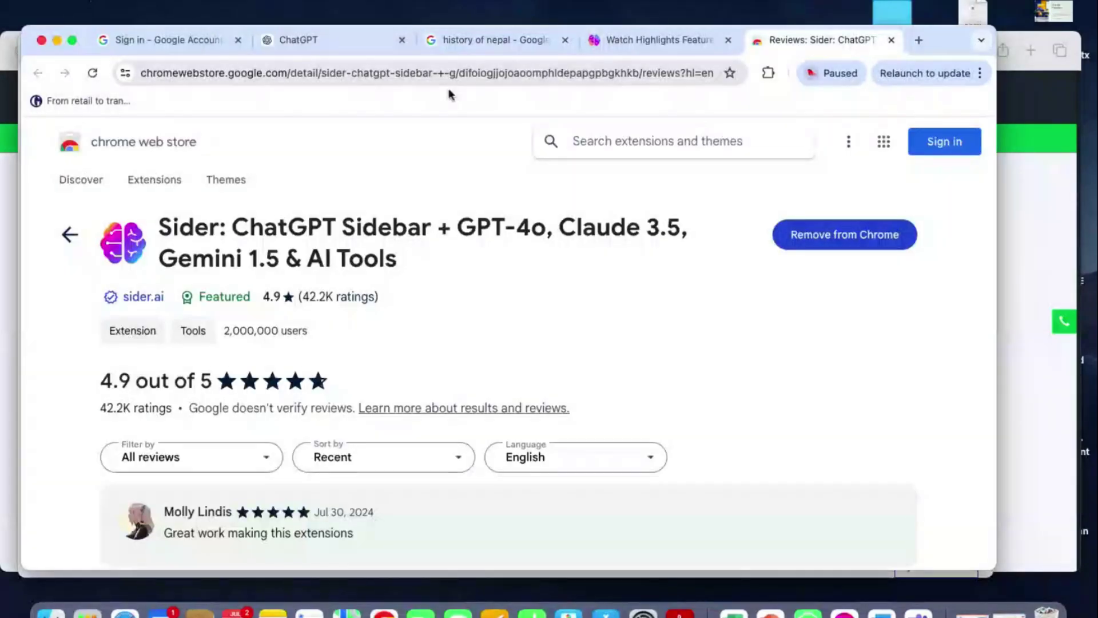
pyautogui.click(318, 78)
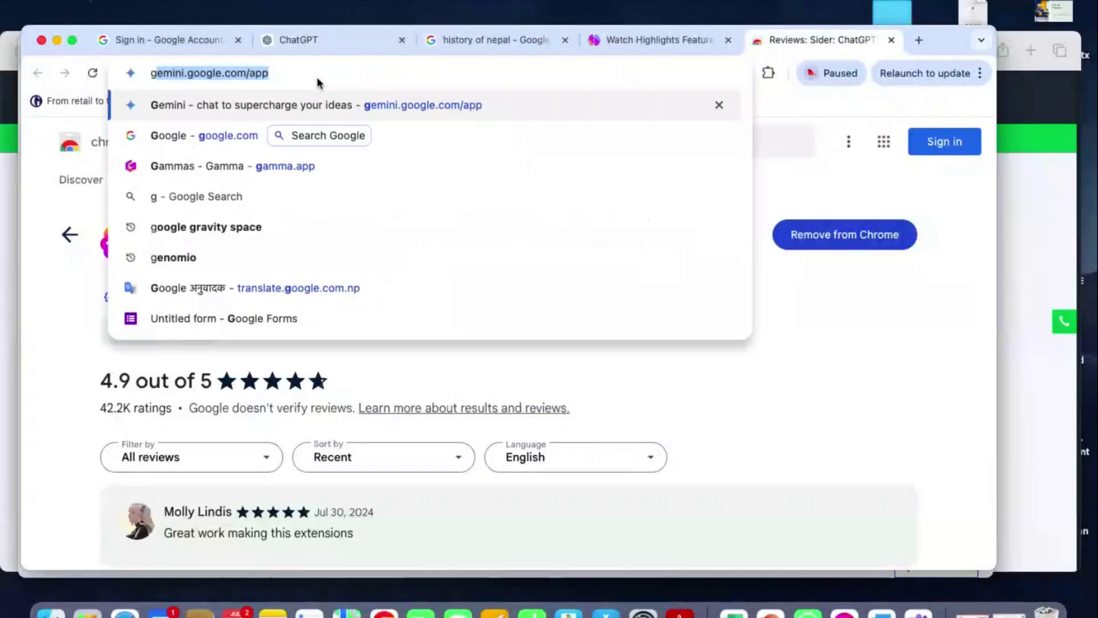
pyautogui.write('google.com')
pyautogui.press('Return')
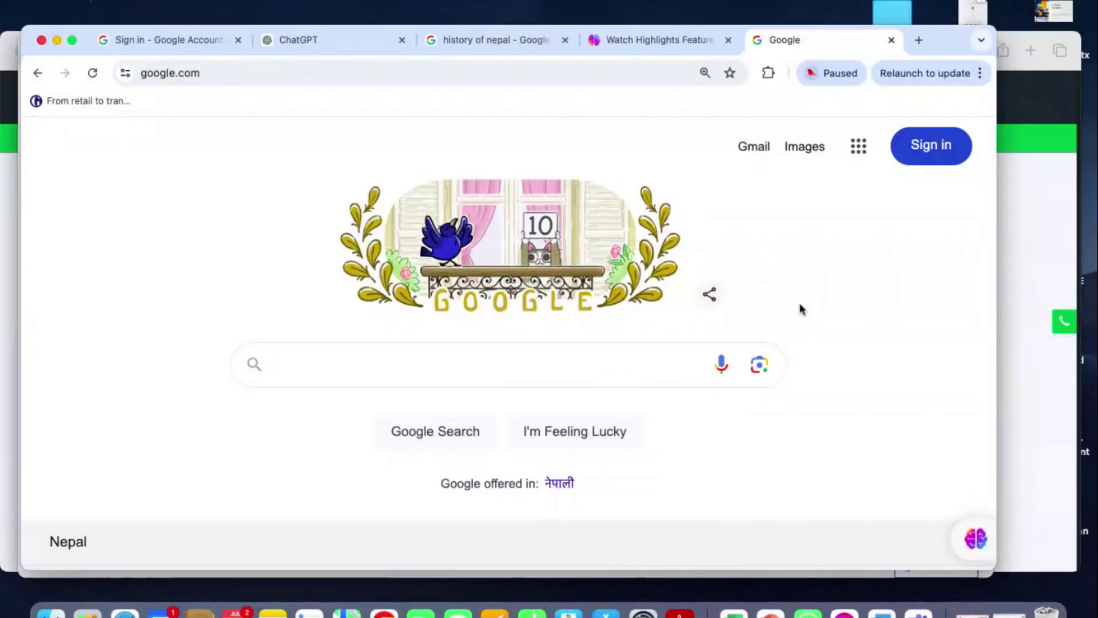
# - Run a Google voice search for "Nepal ka bare mein Ki Kore", retrying until the speech is recognized
pyautogui.click(723, 365)
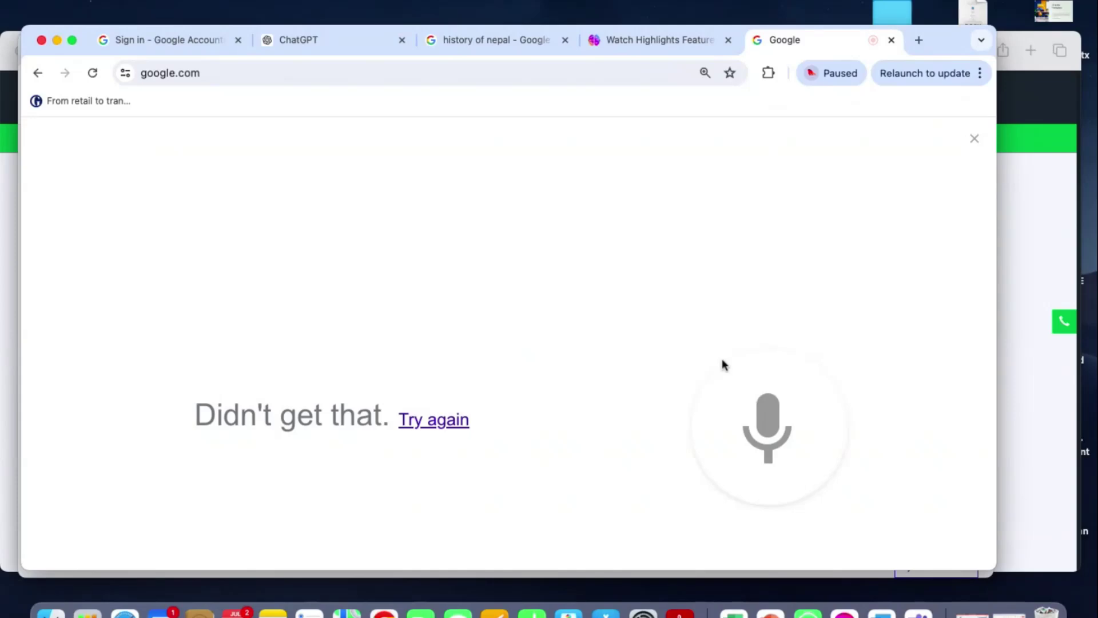
pyautogui.click(438, 424)
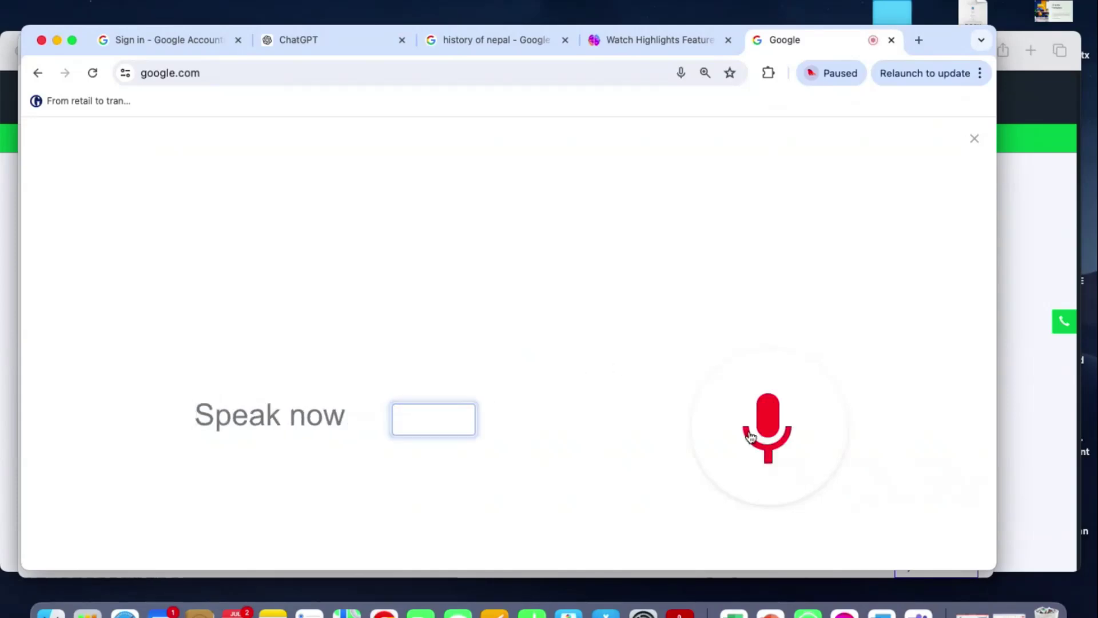
pyautogui.click(751, 435)
pyautogui.click(719, 366)
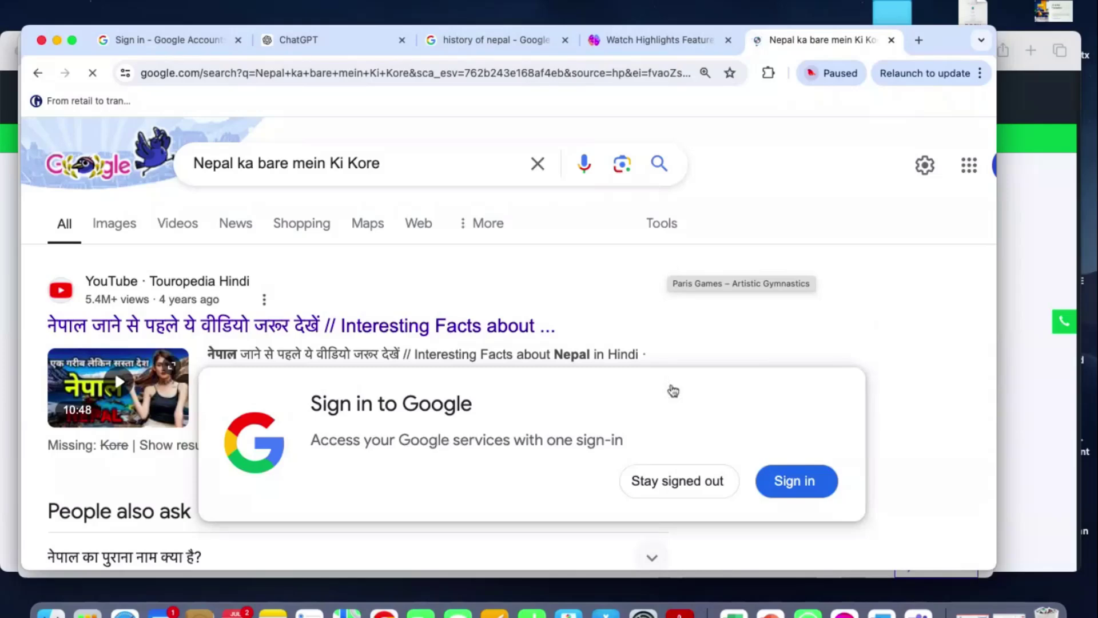
# - Stay signed out of Google and look through the voice search results down to the related searches and back up
pyautogui.click(692, 480)
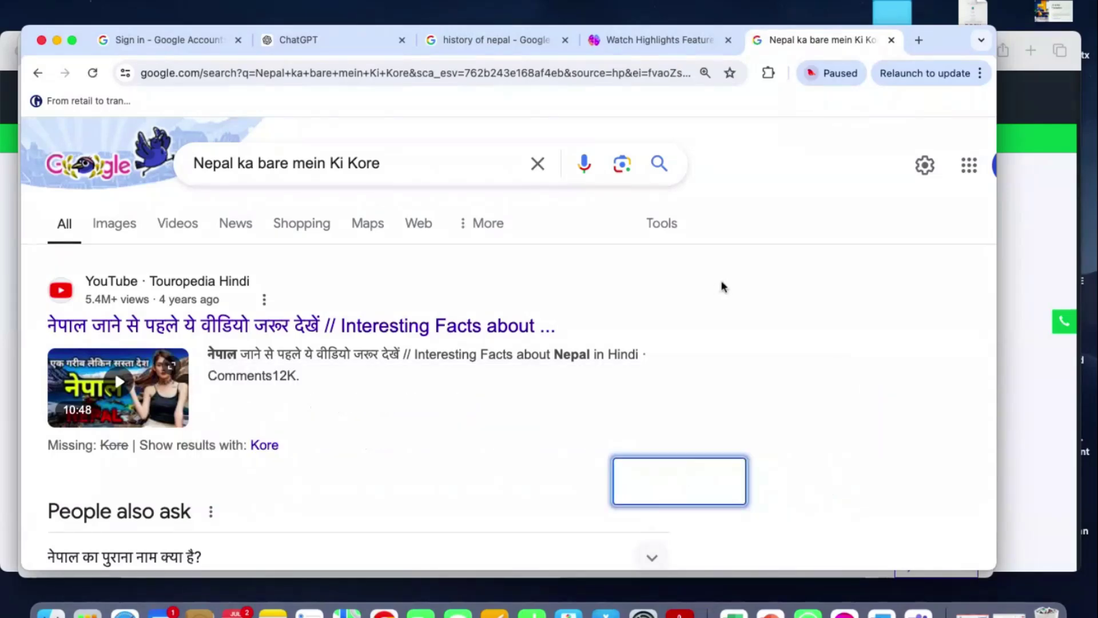
pyautogui.scroll(-8, 722, 286)
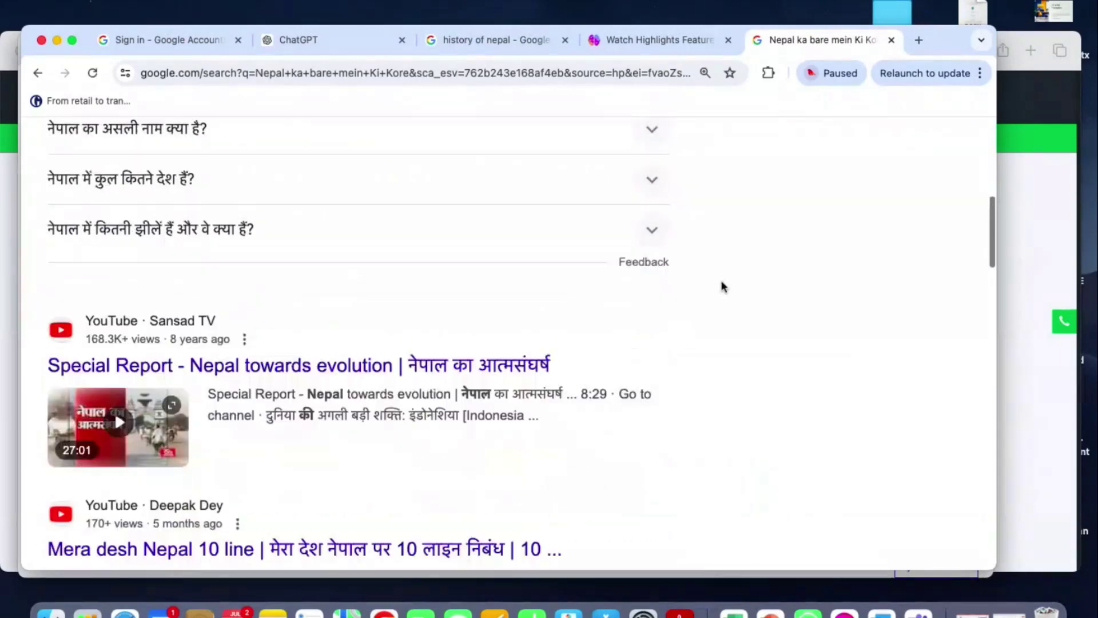
pyautogui.scroll(-8, 723, 286)
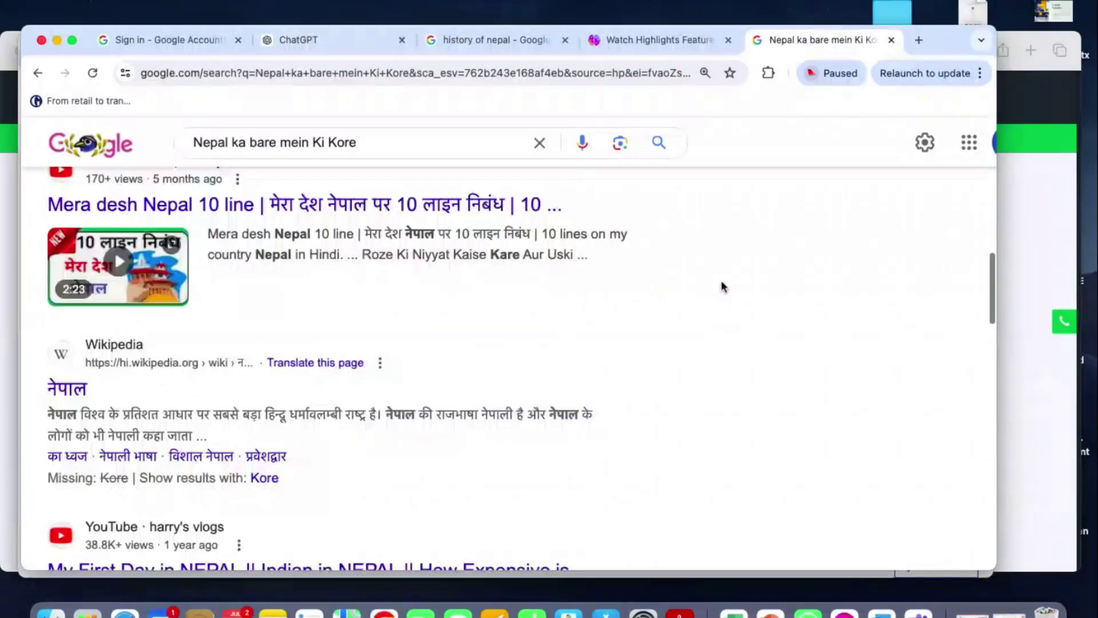
pyautogui.scroll(-1, 723, 286)
pyautogui.scroll(-7, 722, 286)
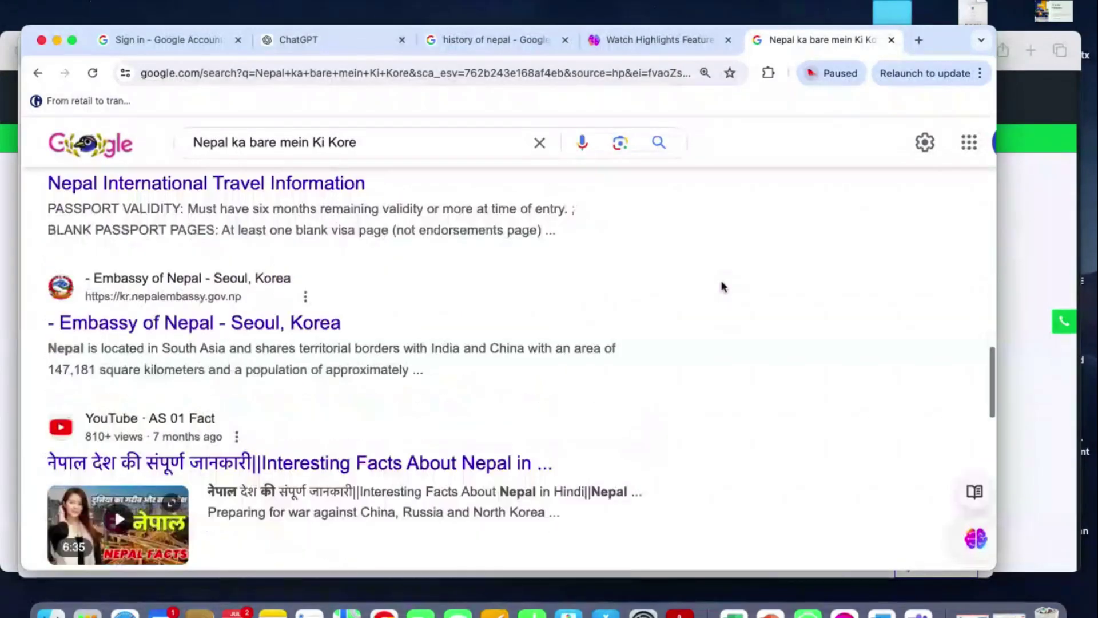
pyautogui.scroll(-15, 723, 286)
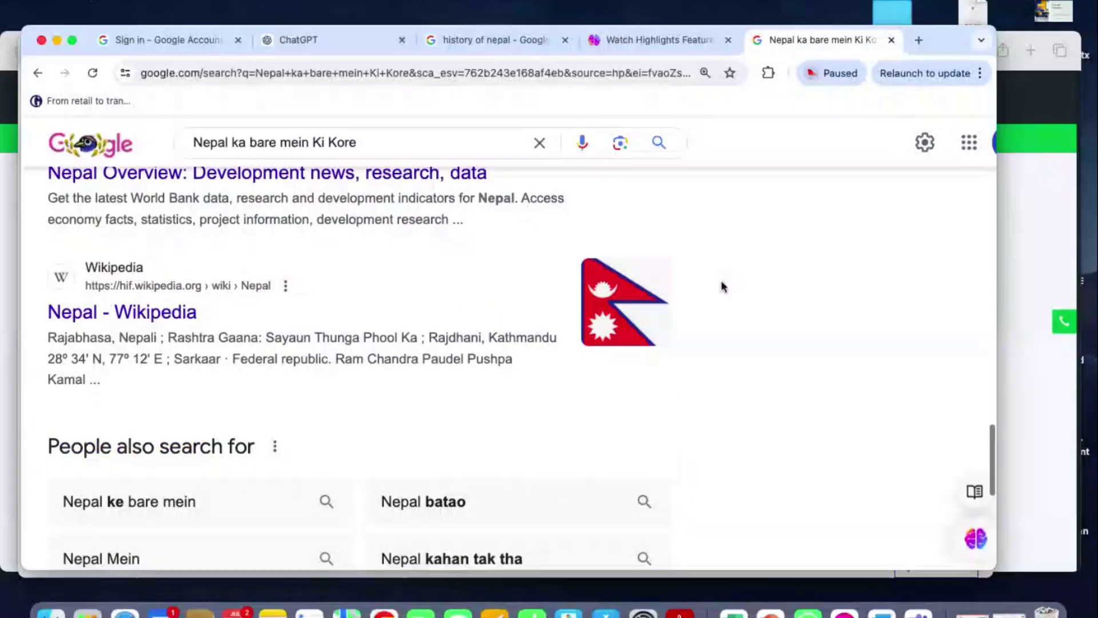
pyautogui.scroll(20, 723, 286)
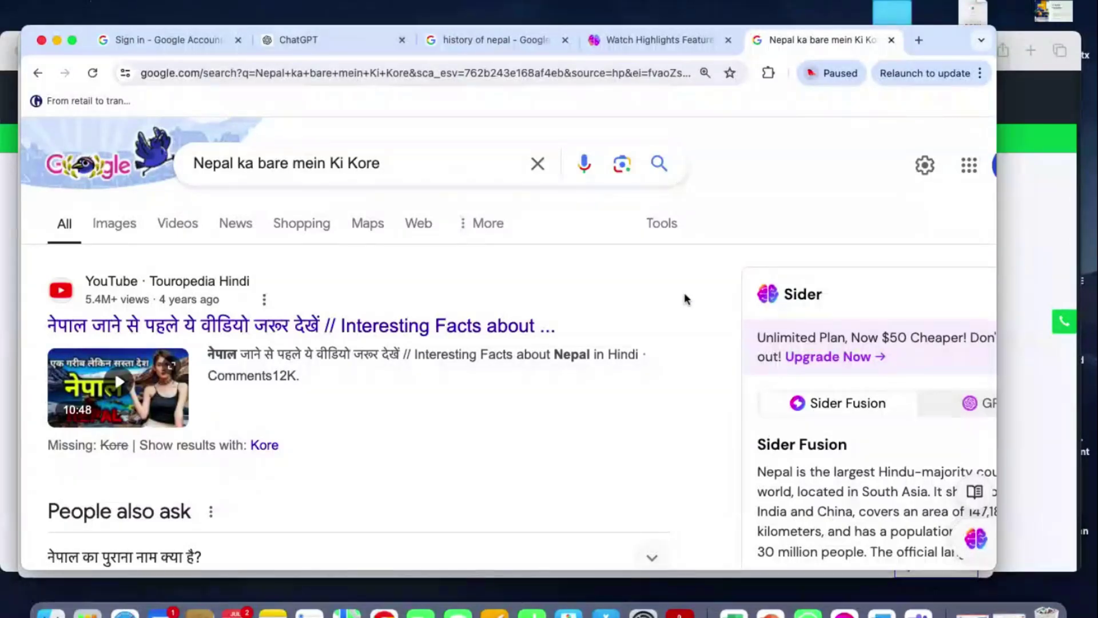
# - Try another voice search from the results page and open the Google Lens image search
pyautogui.click(584, 166)
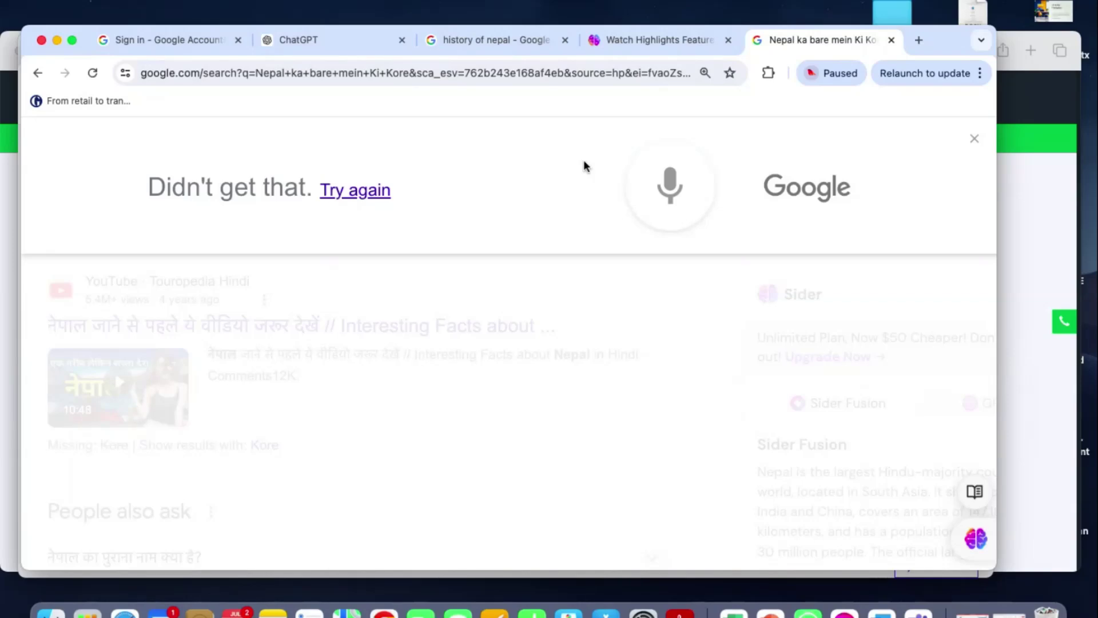
pyautogui.click(584, 163)
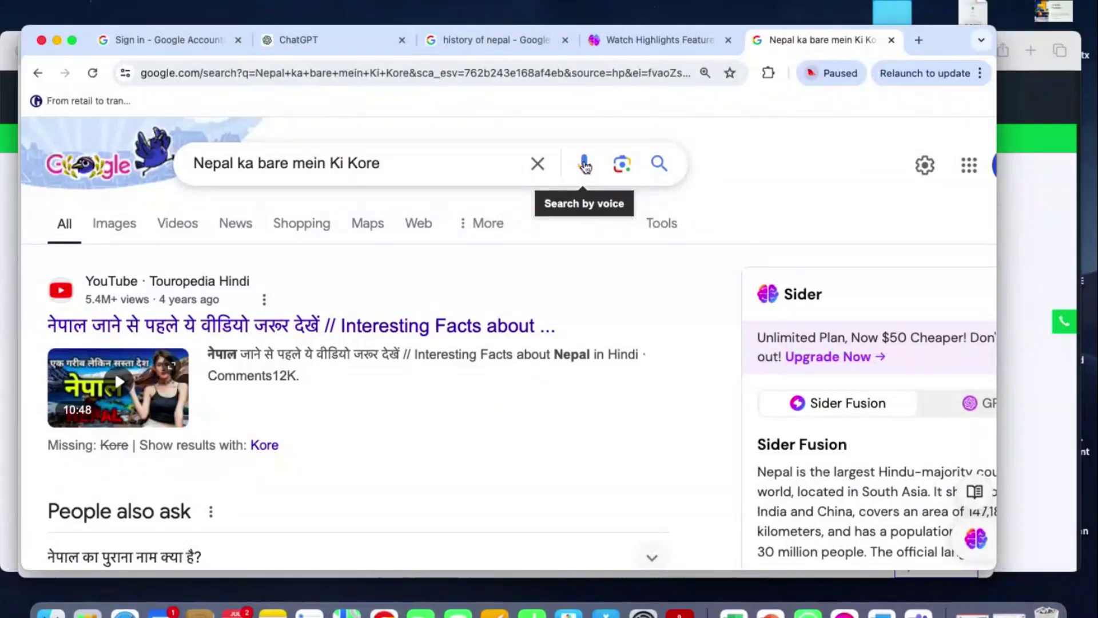
pyautogui.click(622, 166)
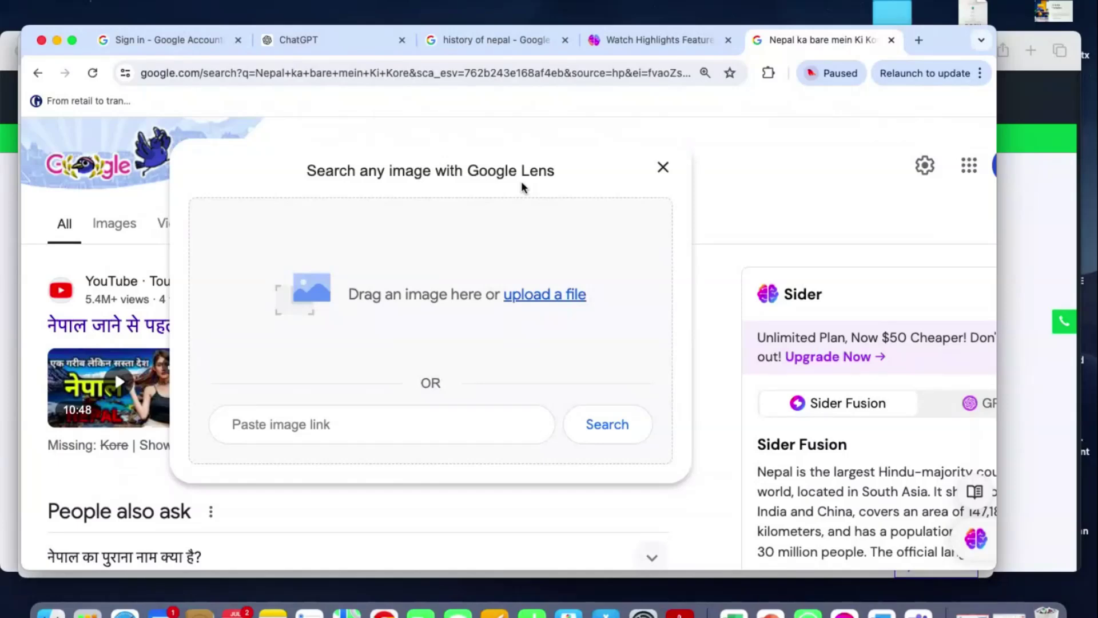
# - Check the earlier "history of nepal" results and return to the "Nepal ka bare mein Ki Kore" results
pyautogui.click(486, 39)
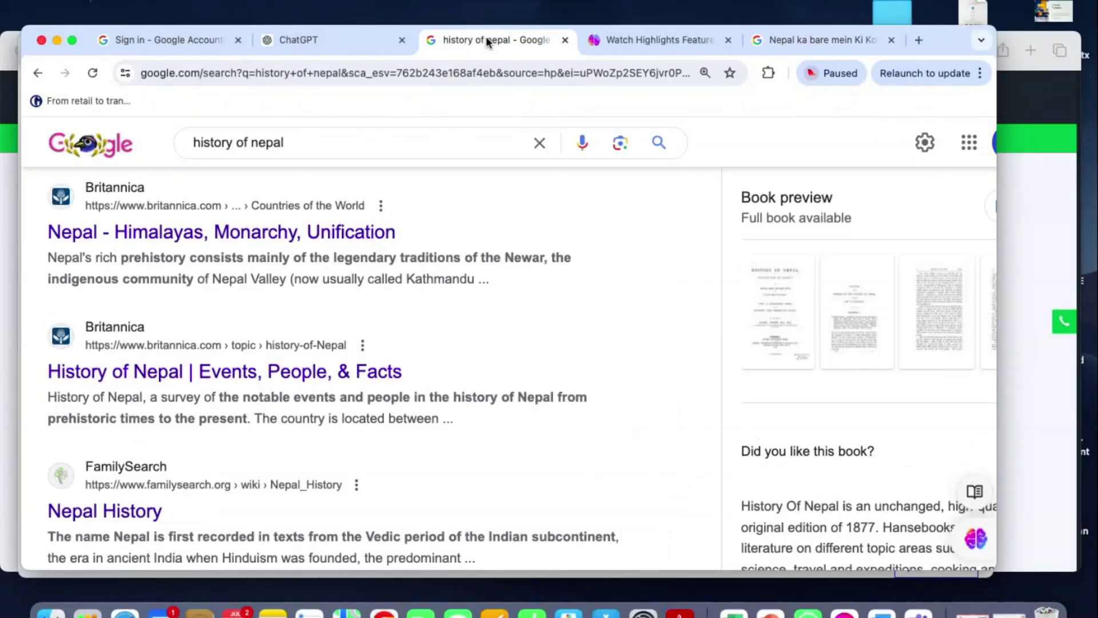
pyautogui.scroll(3, 555, 317)
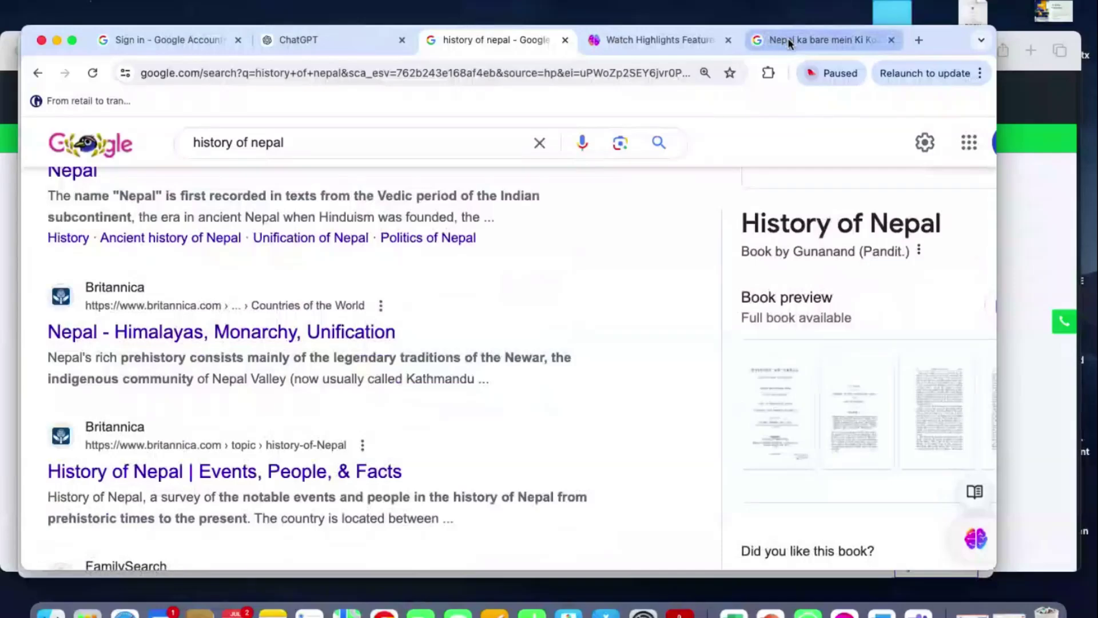
pyautogui.click(788, 38)
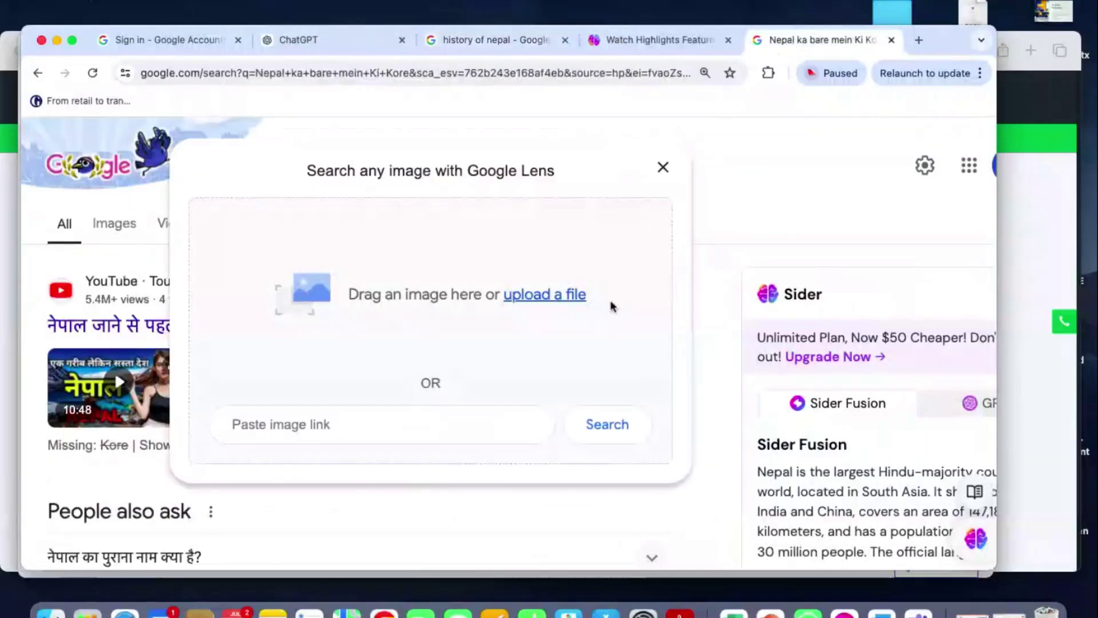
# - Close the Google Lens image search and review the web results, suggested questions and Sider's related questions about Nepal
pyautogui.click(666, 171)
pyautogui.scroll(-3, 508, 452)
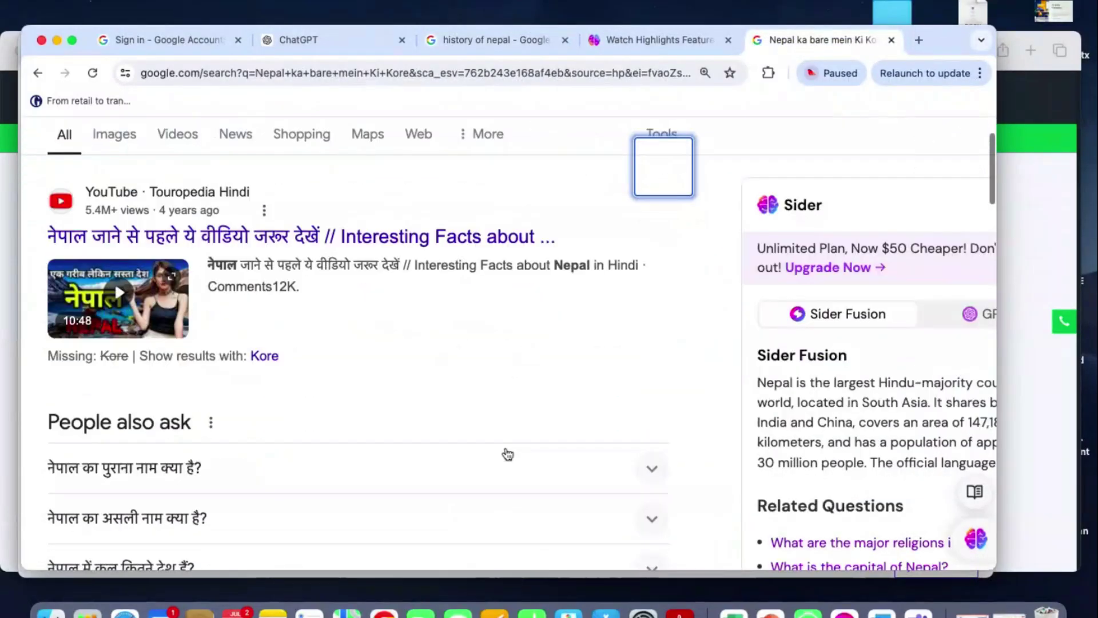
pyautogui.scroll(-10, 508, 454)
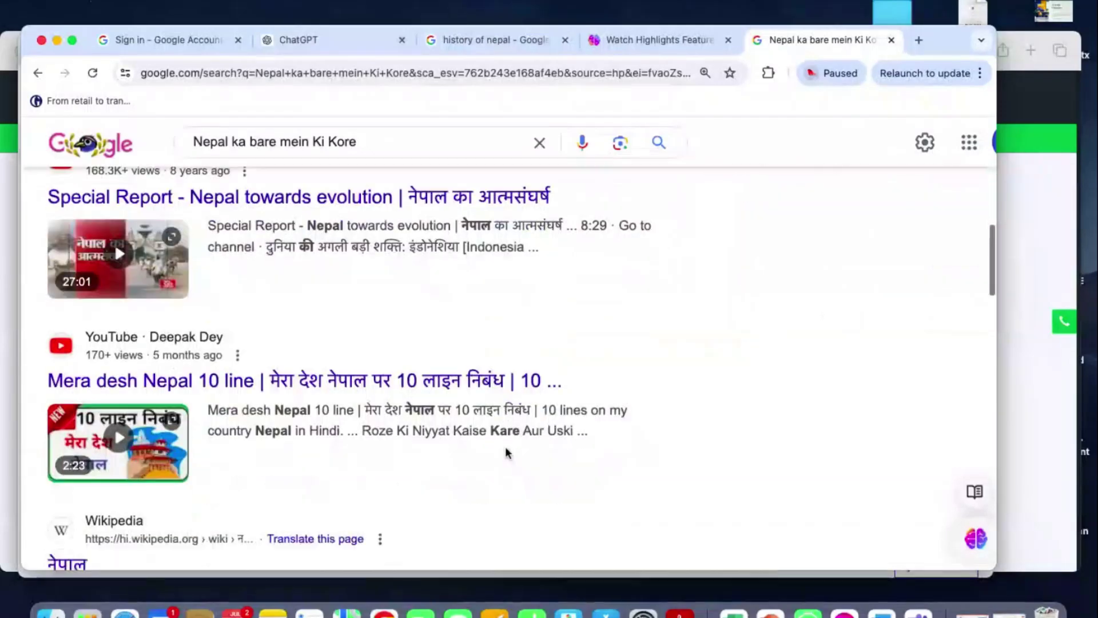
pyautogui.scroll(6, 506, 452)
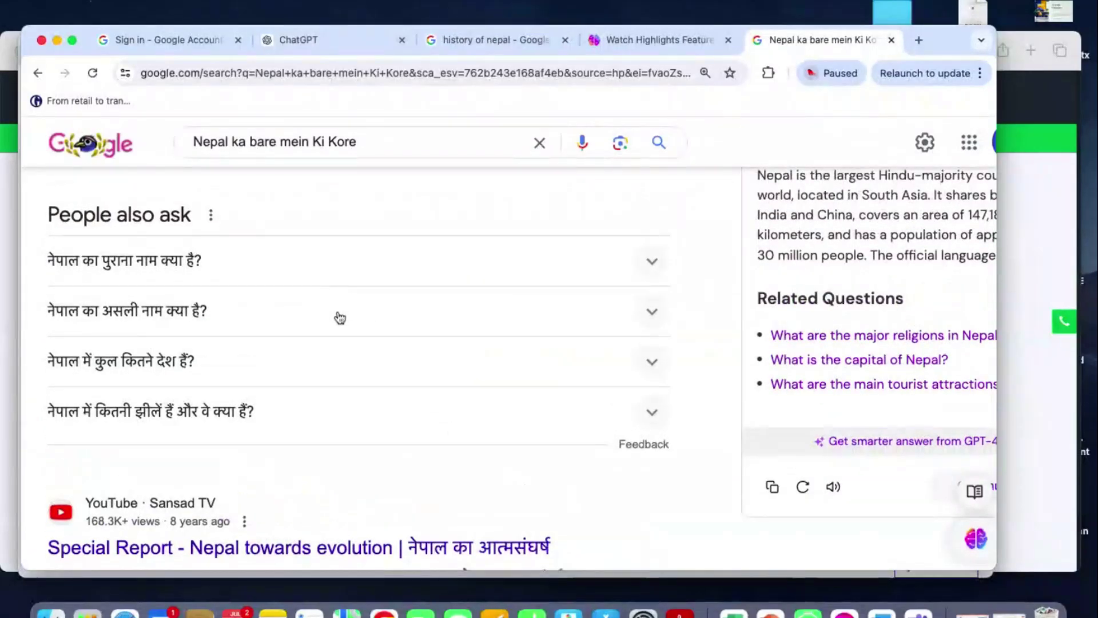
# - Expand the suggested question "नेपाल का असली नाम क्या है?" and look through the Nepal results below it
pyautogui.click(291, 324)
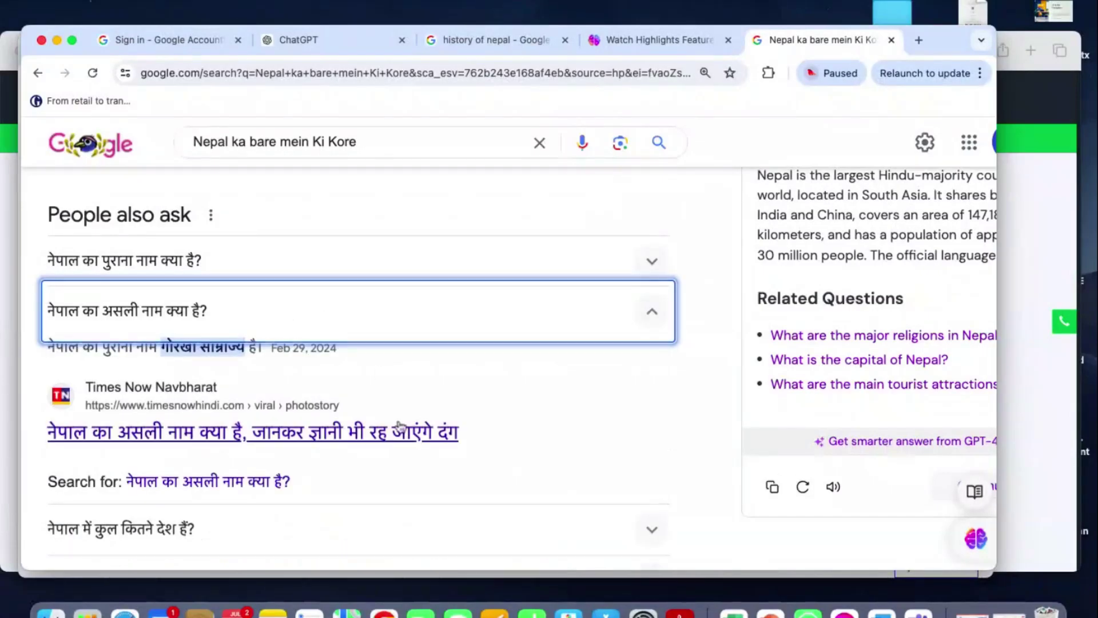
pyautogui.scroll(-6, 389, 400)
pyautogui.scroll(-13, 400, 426)
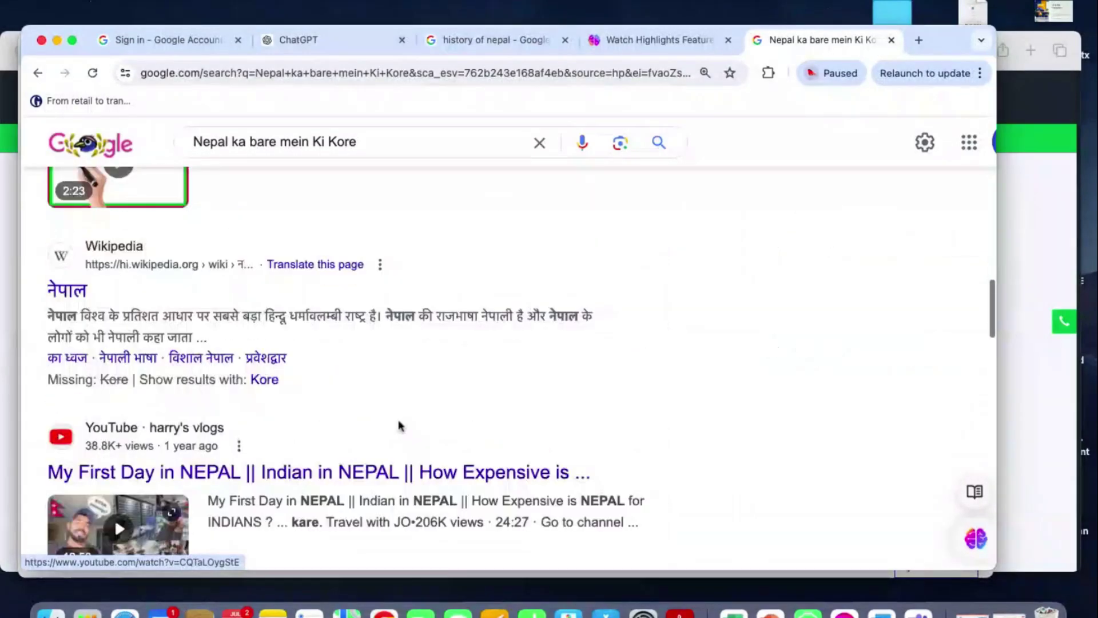
pyautogui.scroll(-9, 399, 425)
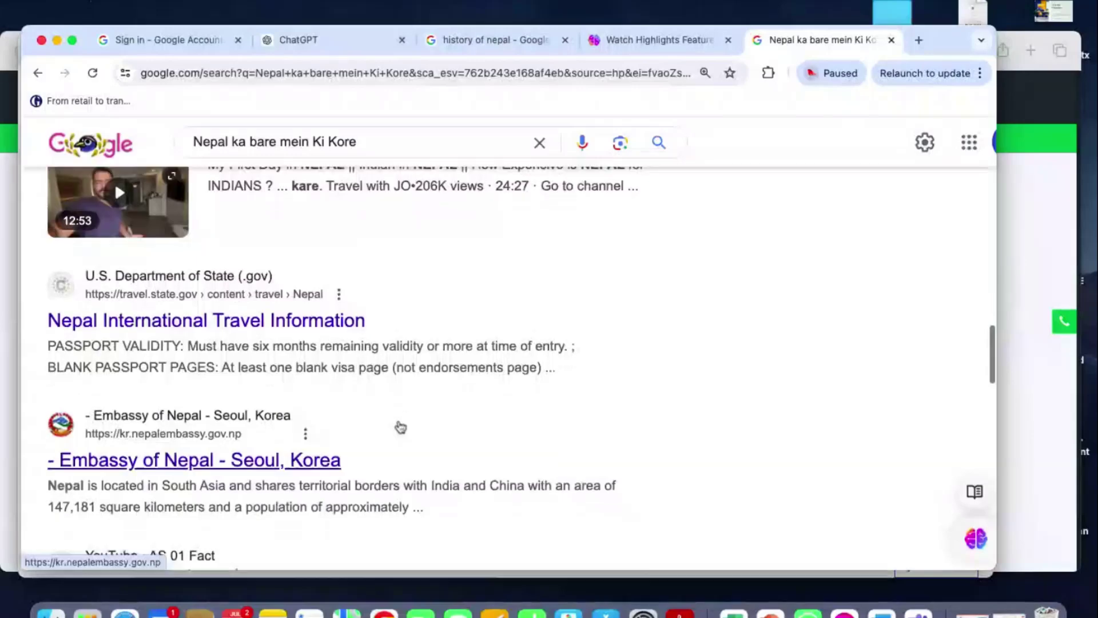
pyautogui.scroll(20, 398, 424)
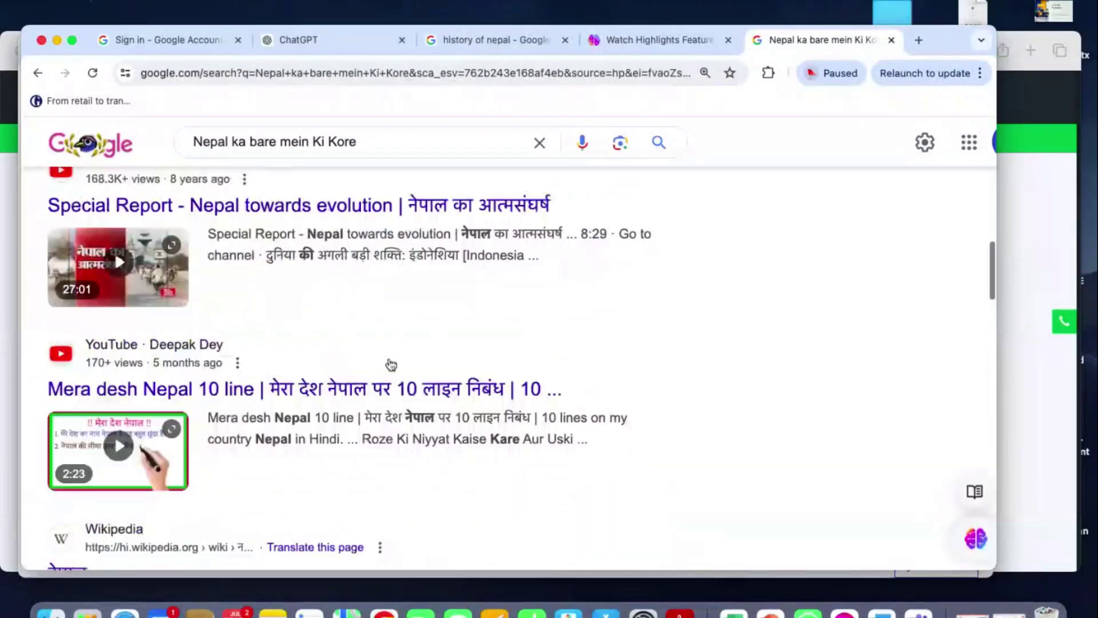
# - Replace the search query with "muna madan in Nepali" and show the image results
pyautogui.click(383, 142)
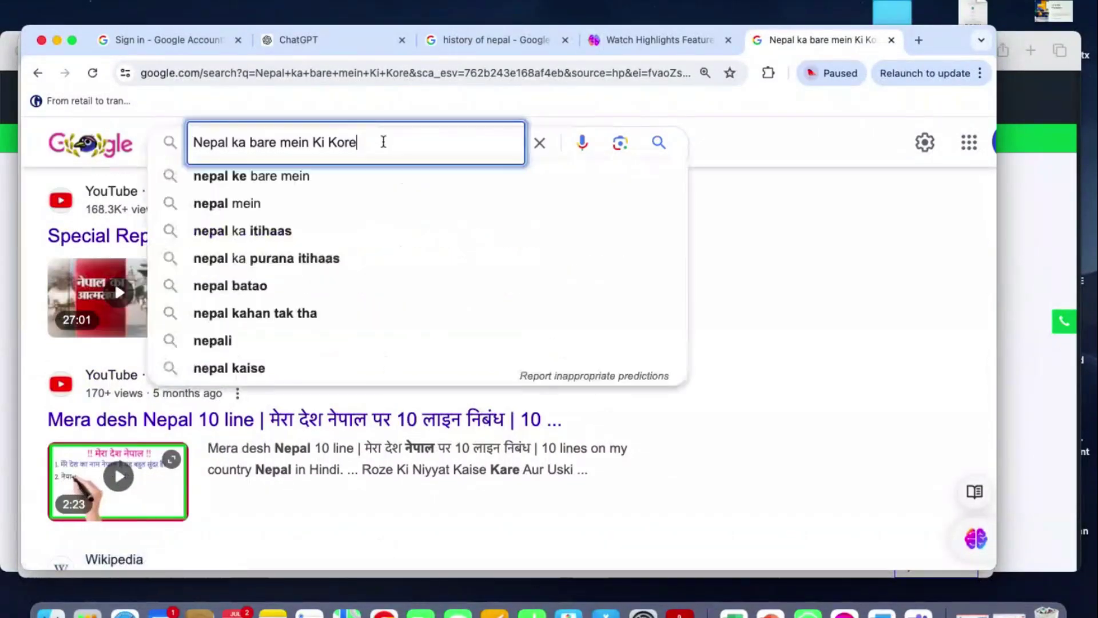
pyautogui.press('super+a')
pyautogui.write('Muna')
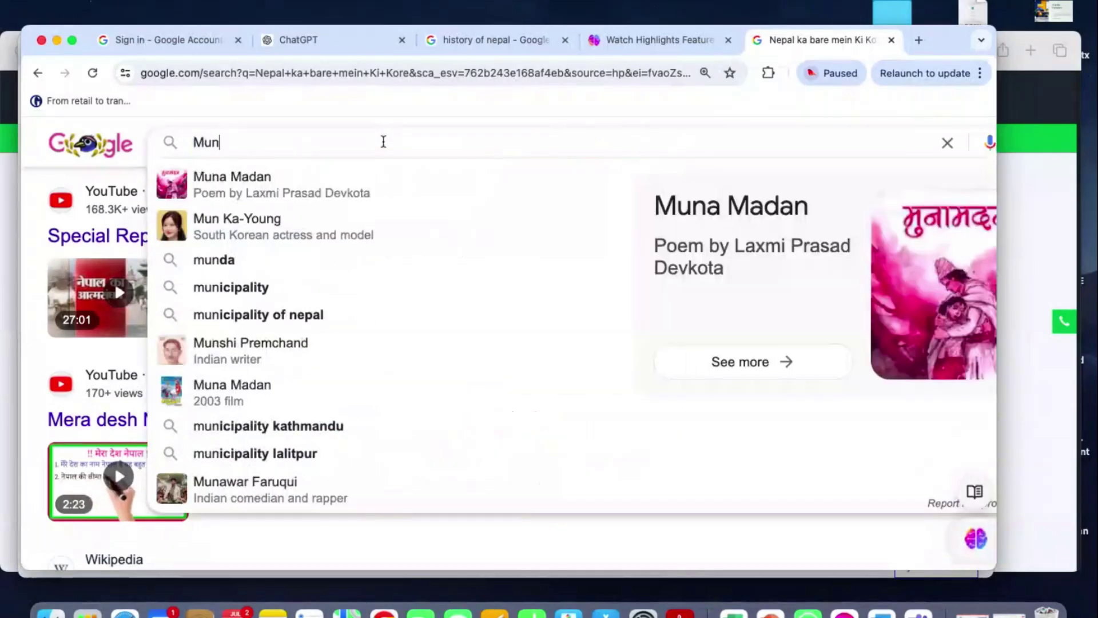
pyautogui.write('madan in Nepali')
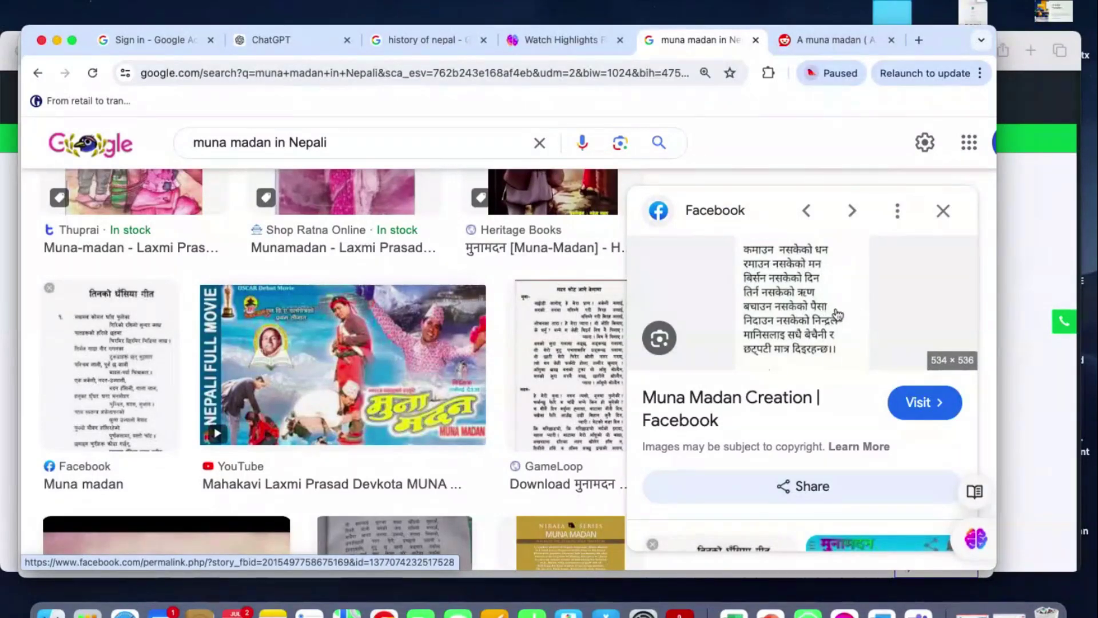
# - Check the Facebook source page of the Muna Madan Creation poem image, and save the image to the Desktop as "images"
pyautogui.click(815, 309)
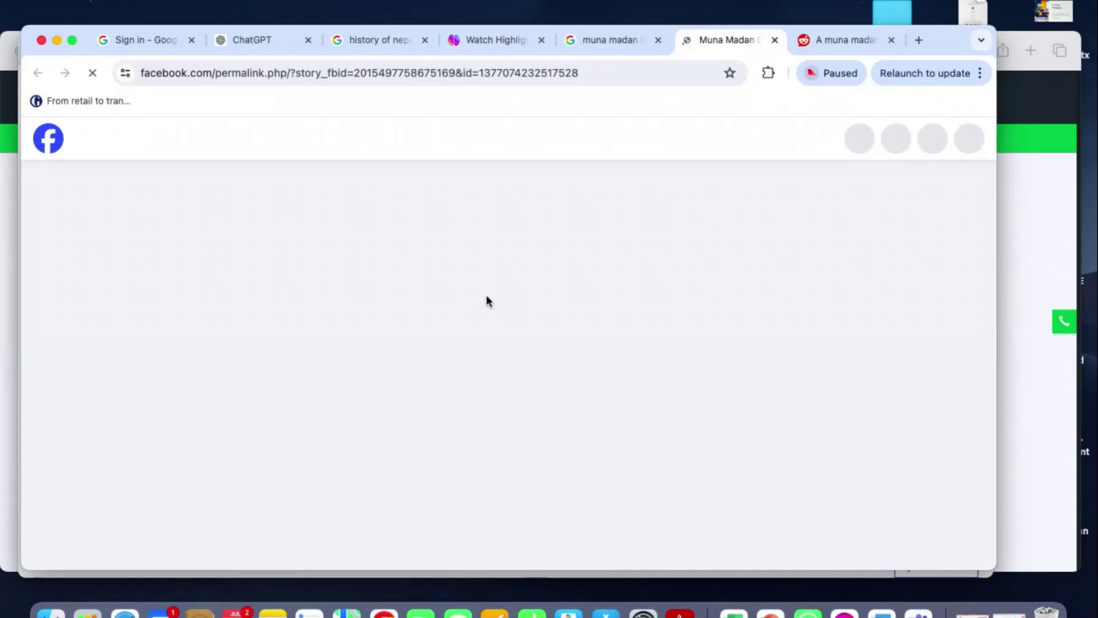
pyautogui.hotkey('ctrl', 'shift', 'Tab')
pyautogui.rightClick(796, 284)
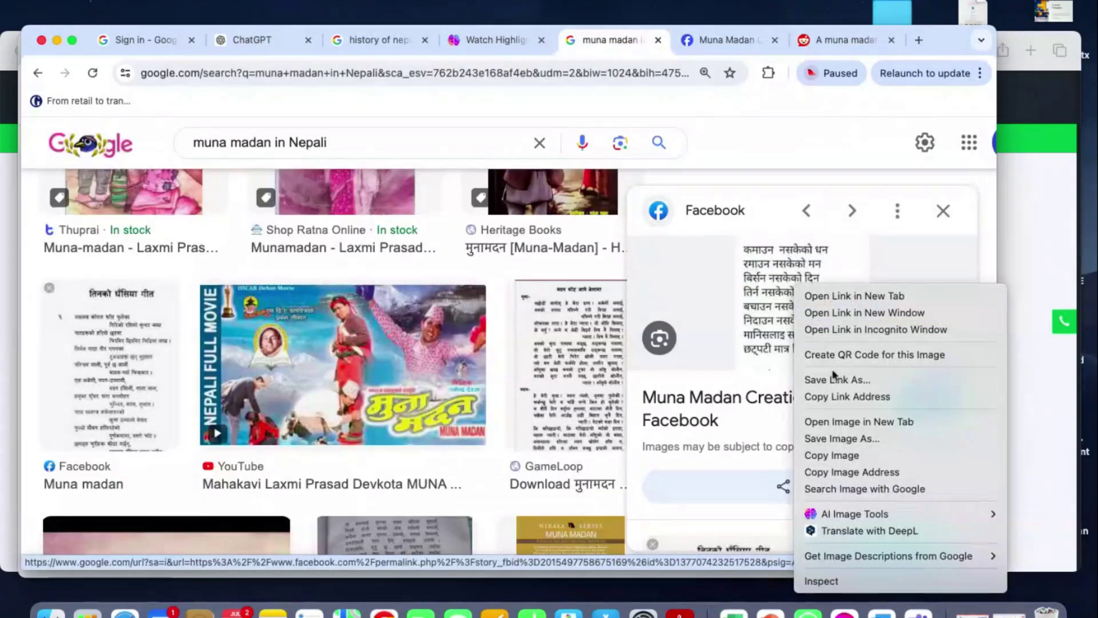
pyautogui.click(854, 438)
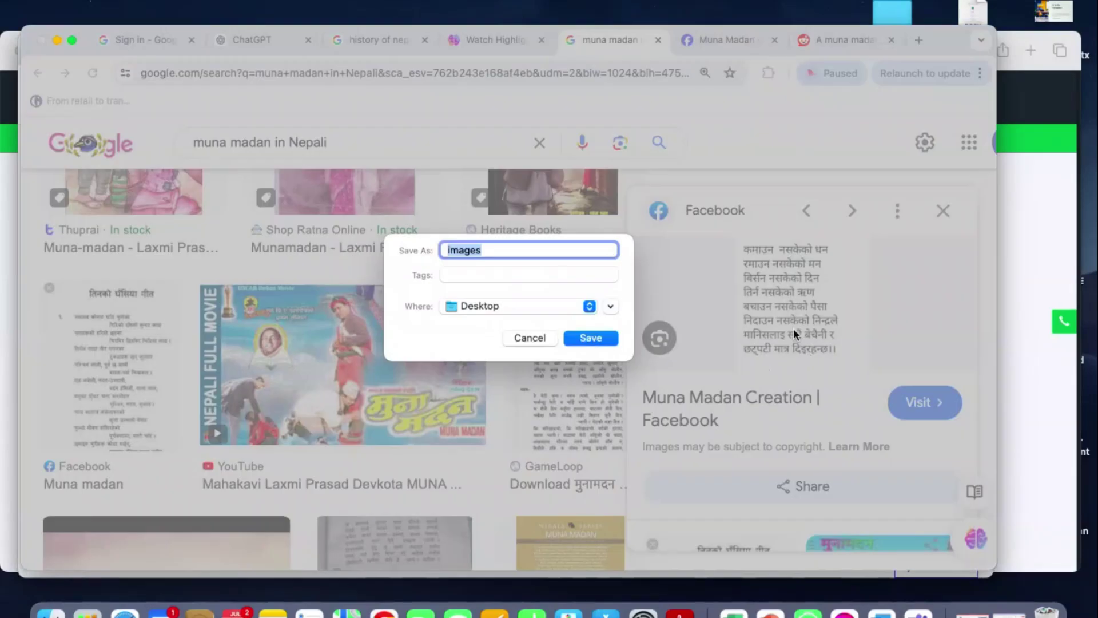
pyautogui.click(586, 338)
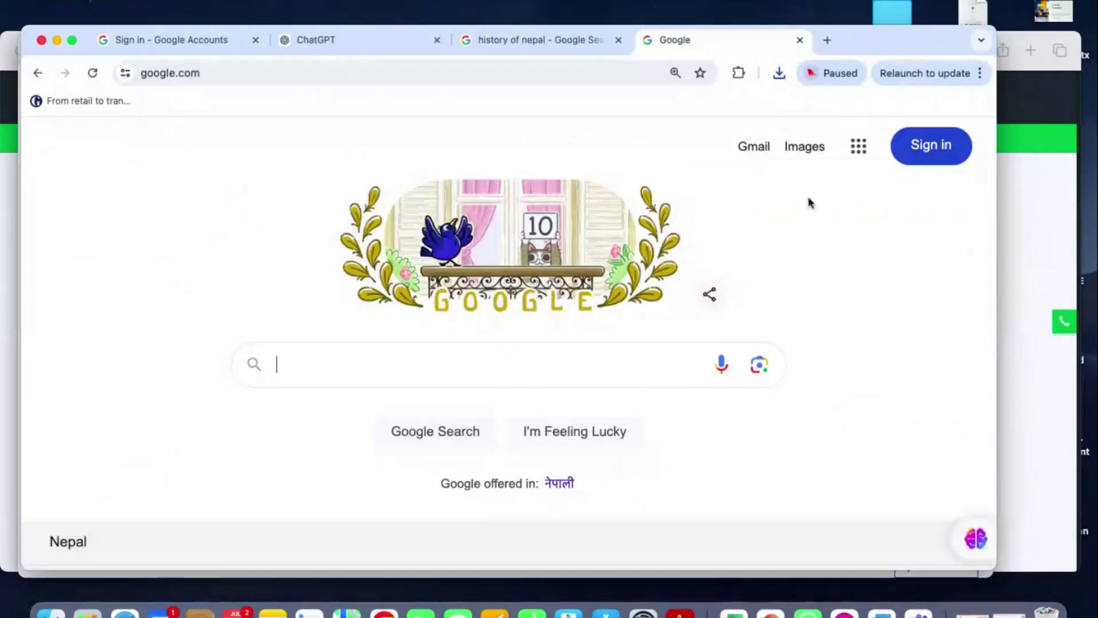
# - Search with Google Lens by uploading images.jpeg from the Desktop
pyautogui.click(760, 366)
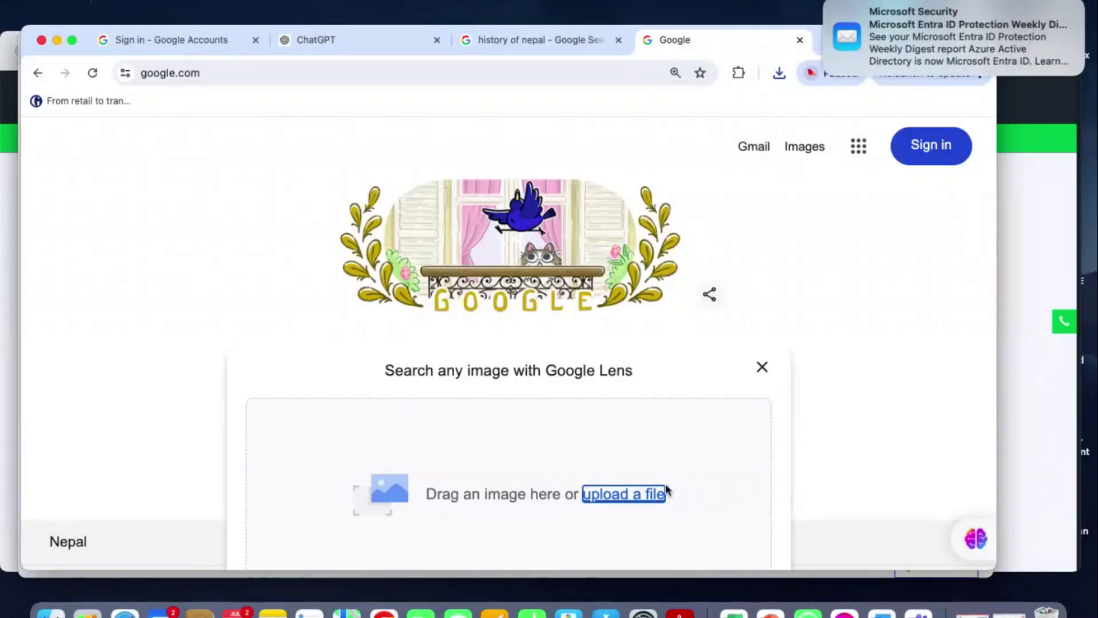
pyautogui.click(632, 497)
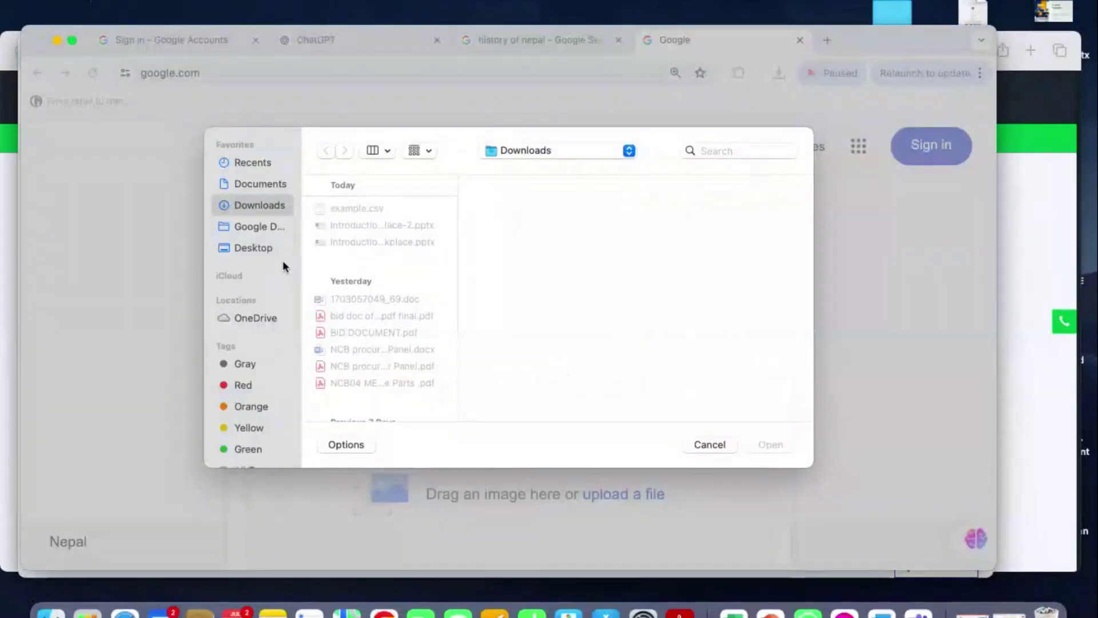
pyautogui.click(255, 247)
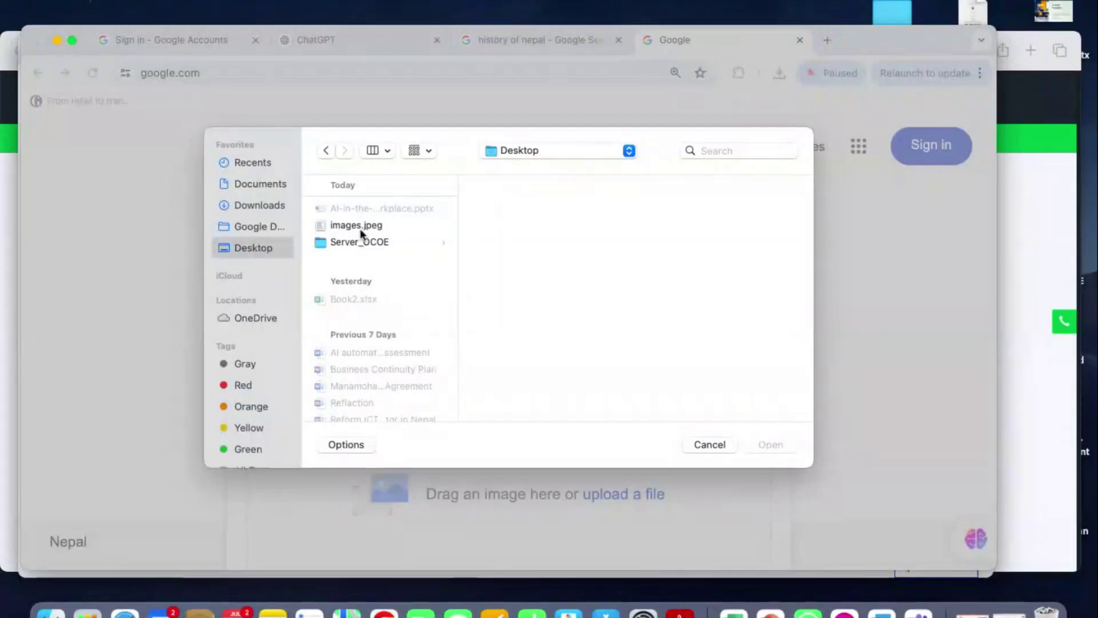
pyautogui.click(361, 228)
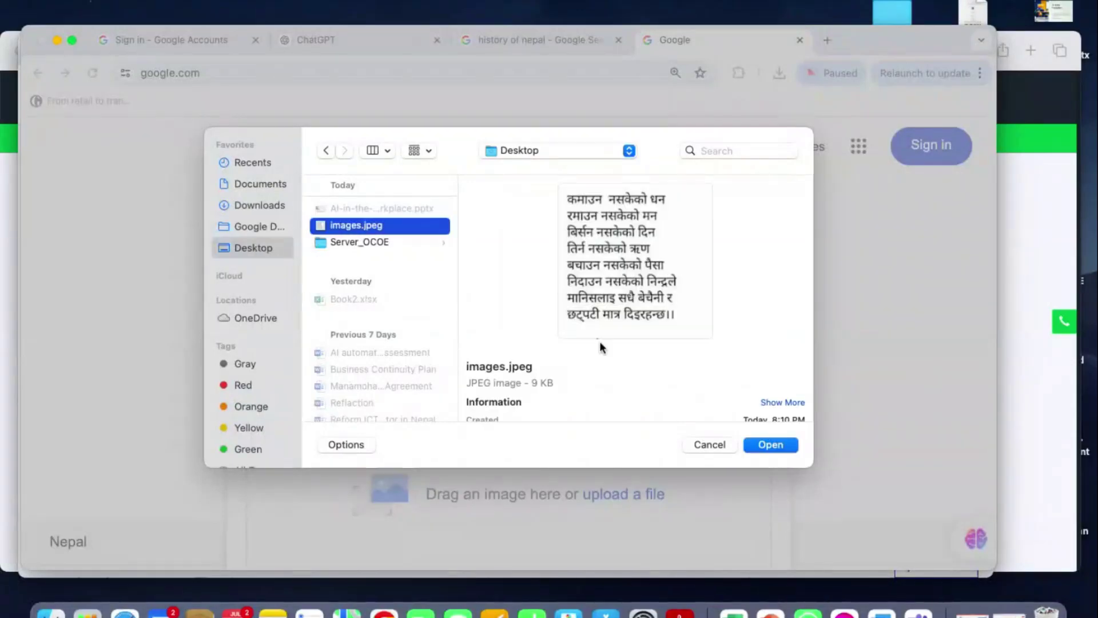
pyautogui.click(765, 450)
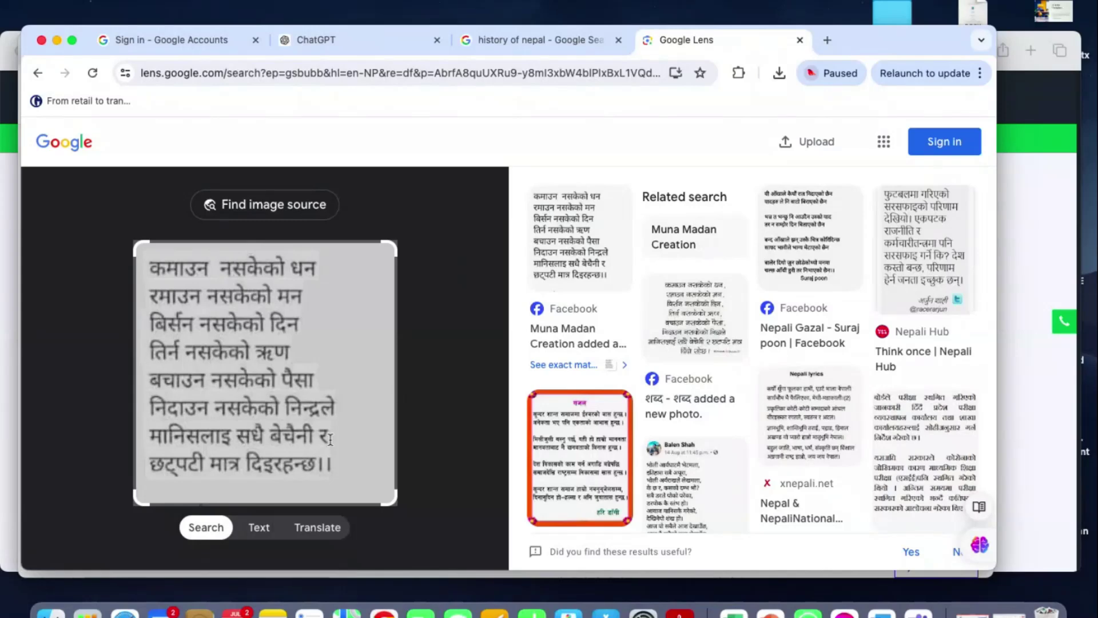
# - Extract all the Nepali text from the uploaded poem image in Google Lens and copy it
pyautogui.click(258, 529)
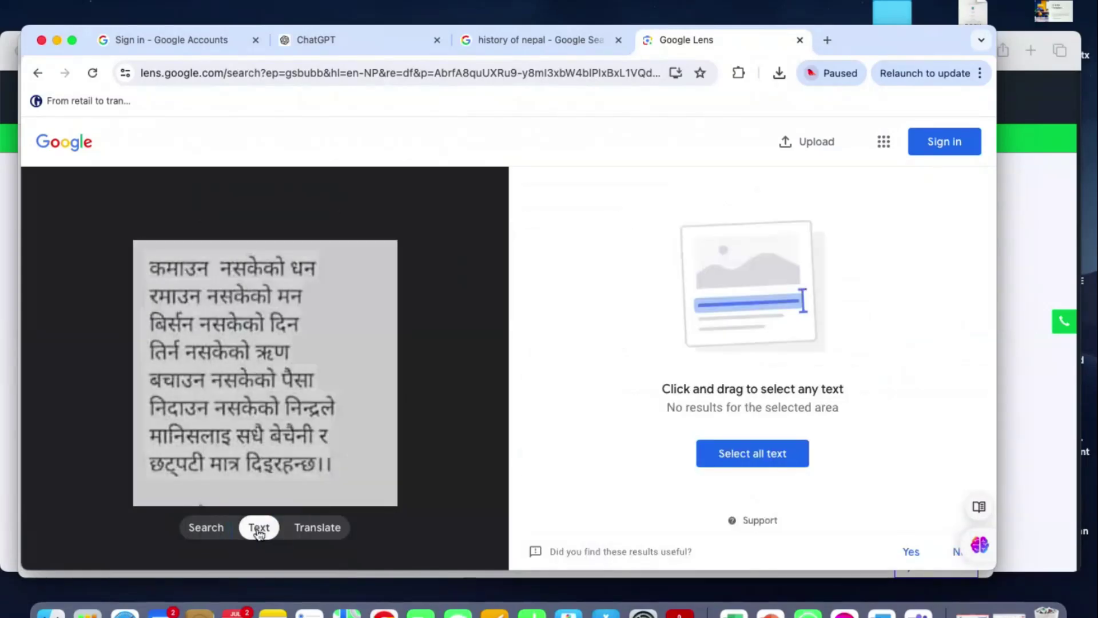
pyautogui.click(738, 452)
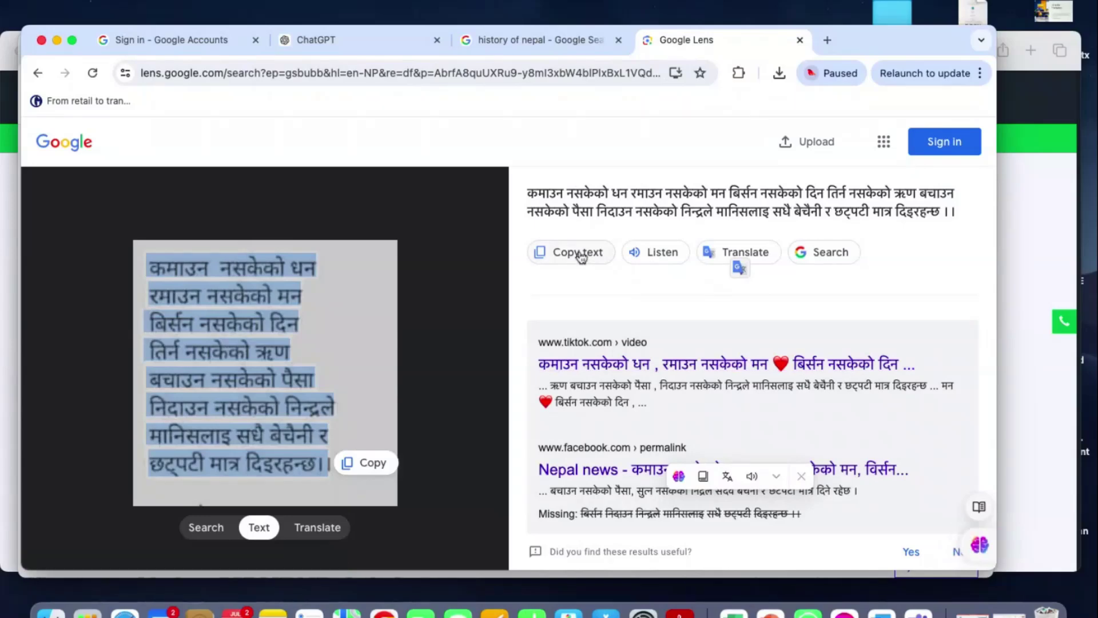
pyautogui.click(579, 254)
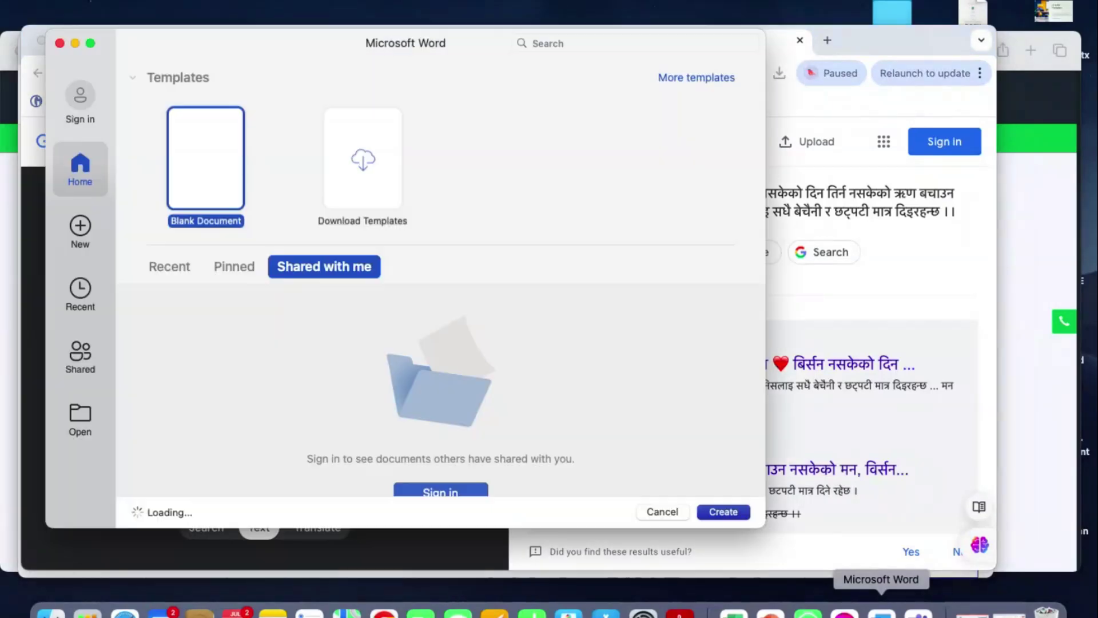
# - Create a blank document in Microsoft Word, paste the copied Nepali text and add a new line after it
pyautogui.click(80, 230)
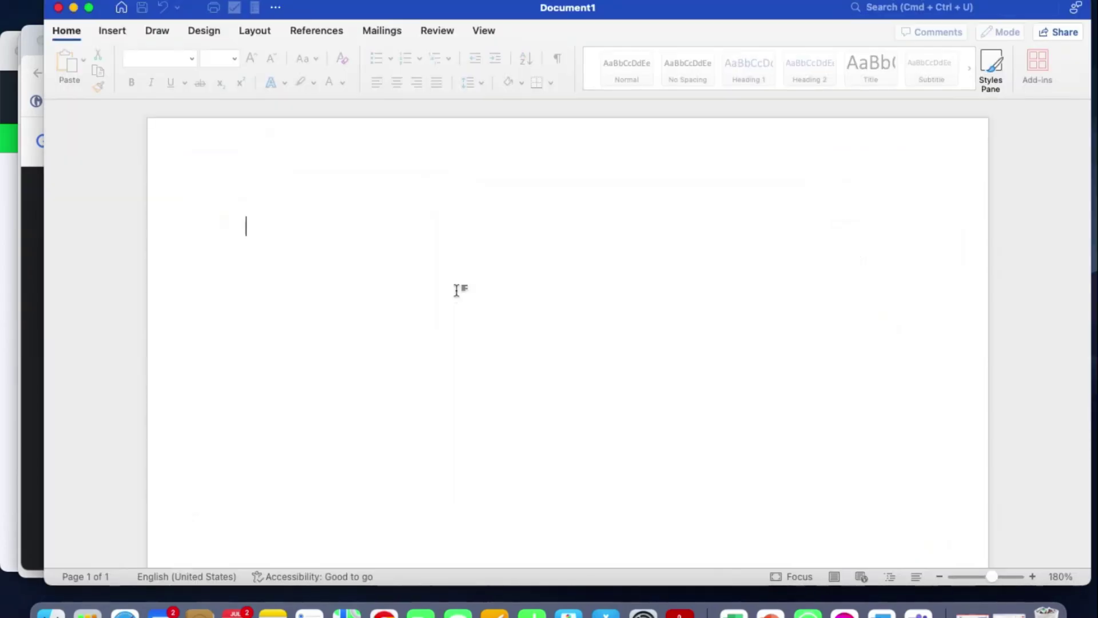
pyautogui.press('super+v')
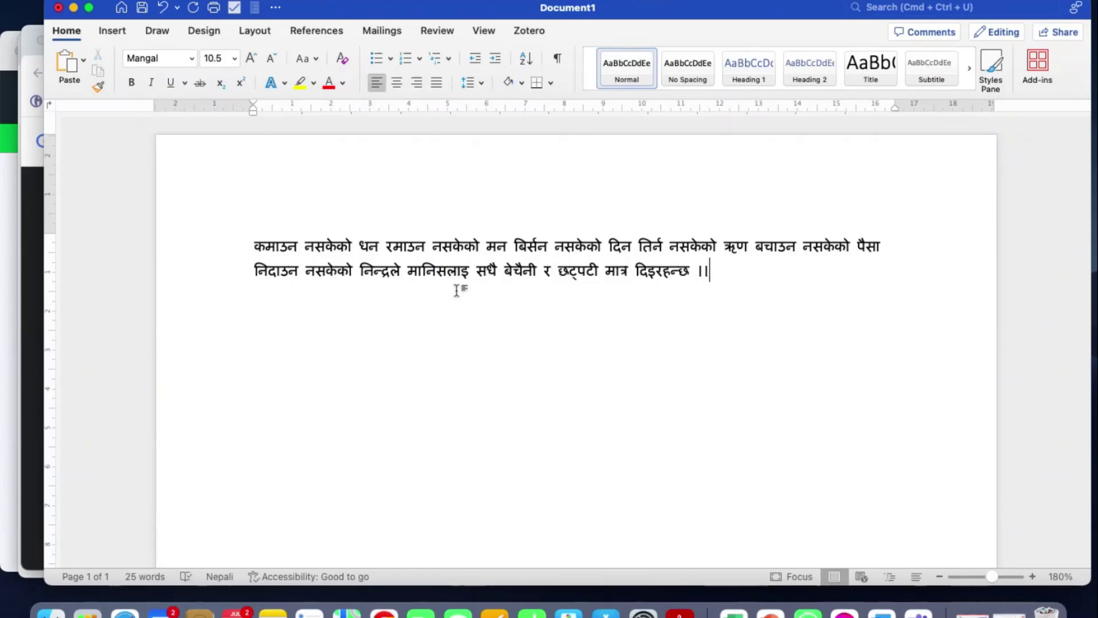
pyautogui.press('Return')
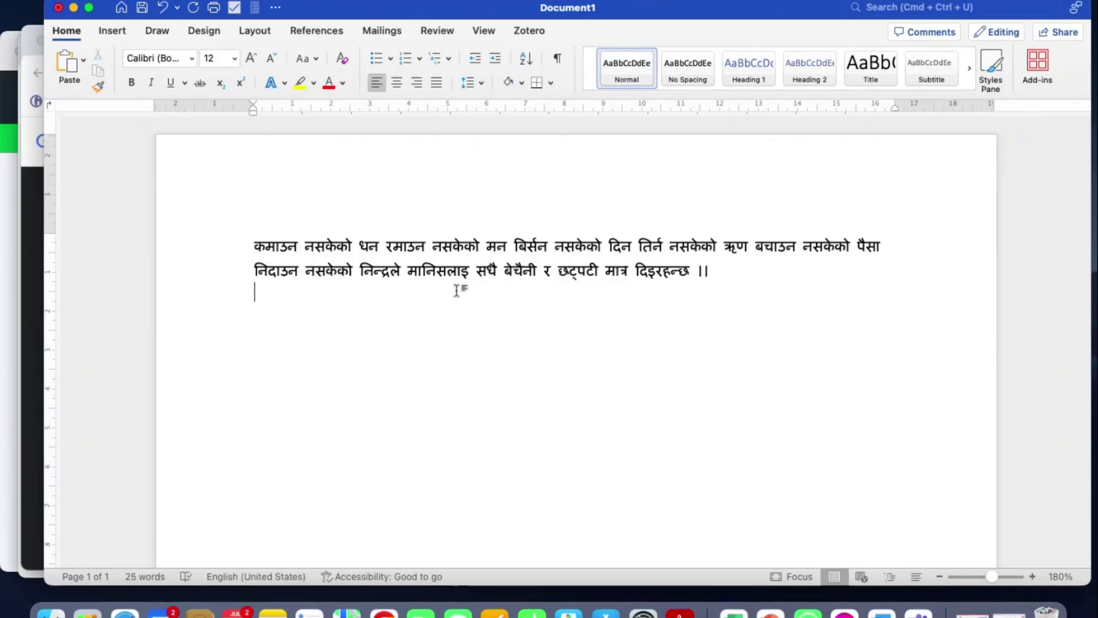
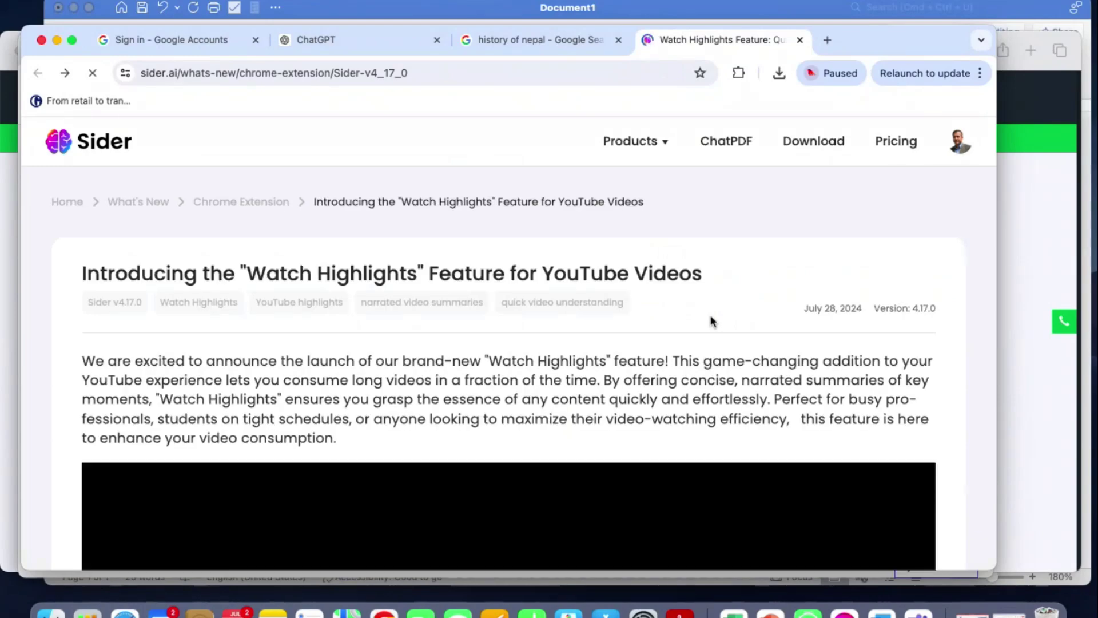
# - Load google.com in place of the Sider "Watch Highlights" page
pyautogui.click(276, 75)
pyautogui.write('goo')
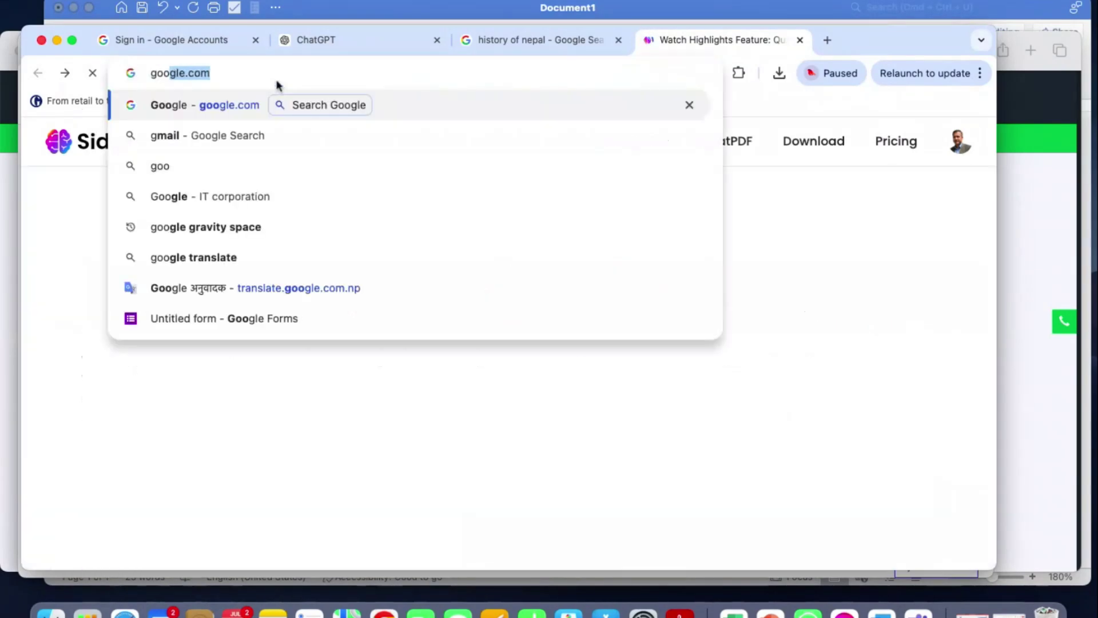
pyautogui.write('gle.com')
pyautogui.press('Return')
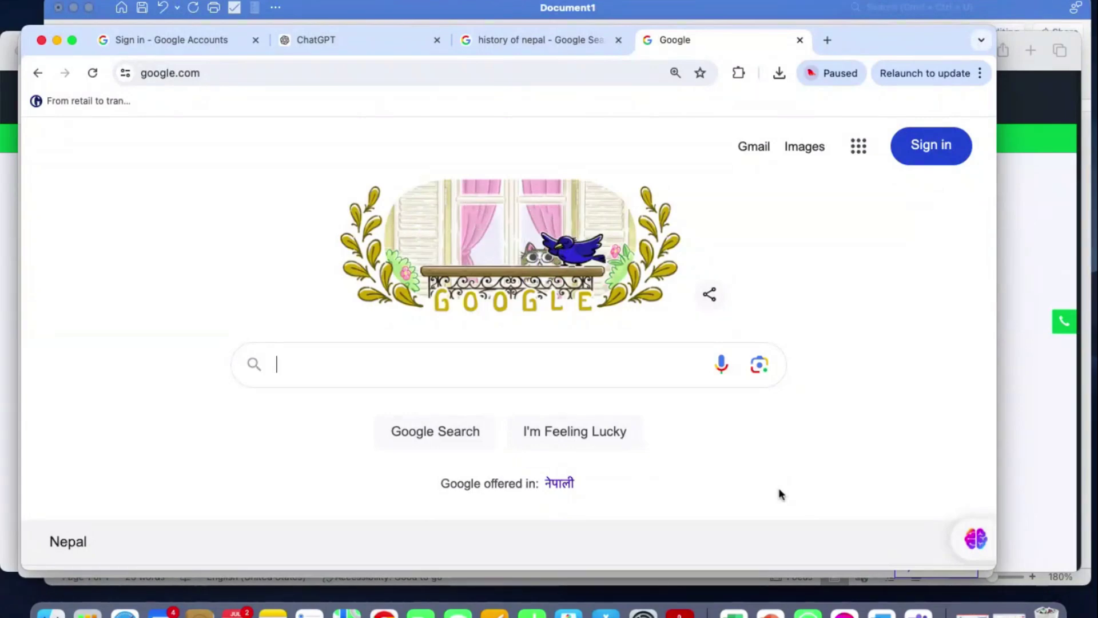
# - Upload images.jpeg from the Desktop to Google Lens again and translate its Nepali text into English (United Kingdom)
pyautogui.click(760, 367)
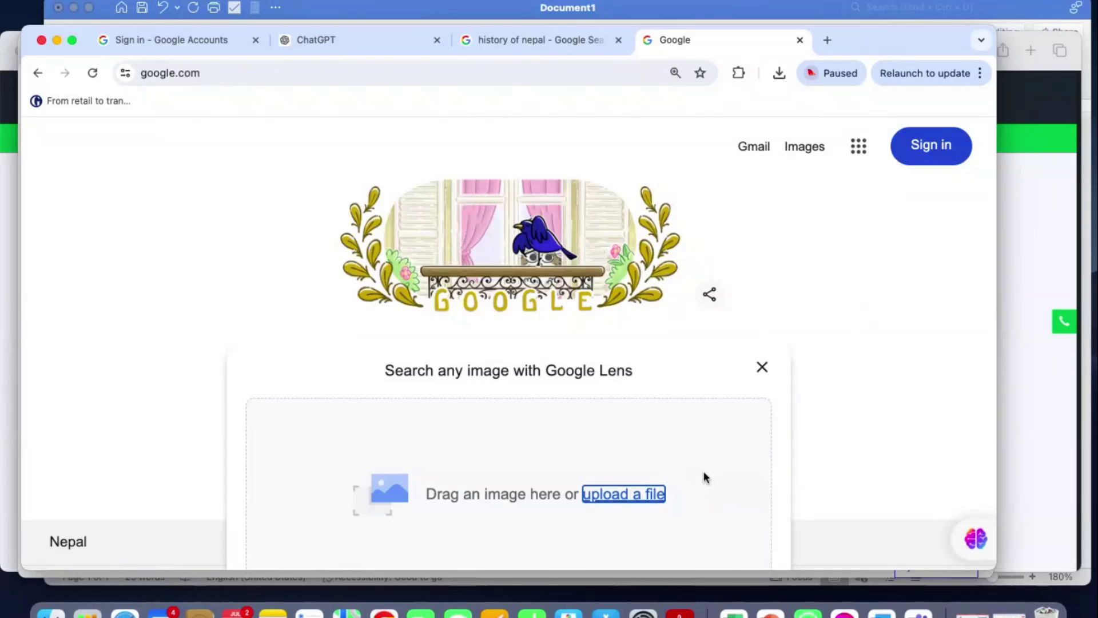
pyautogui.click(639, 494)
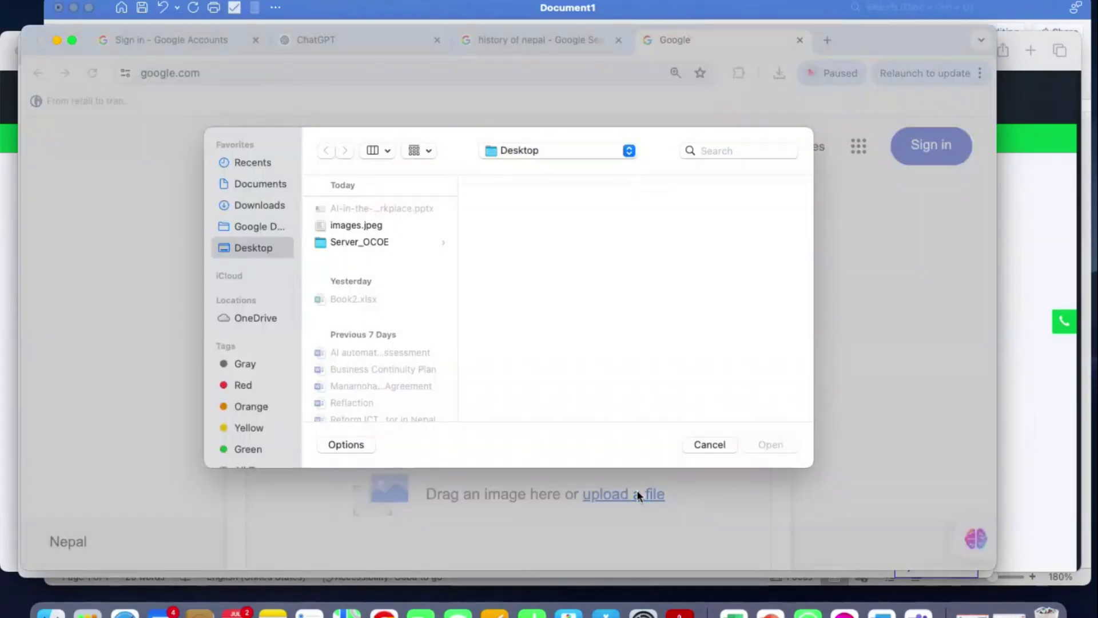
pyautogui.click(369, 229)
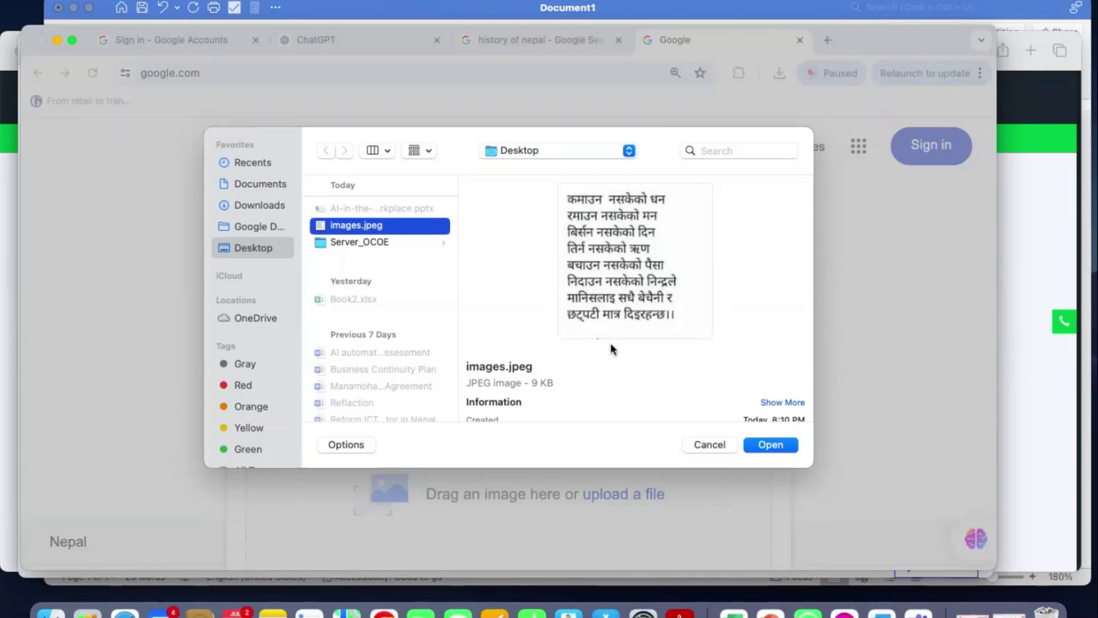
pyautogui.click(765, 445)
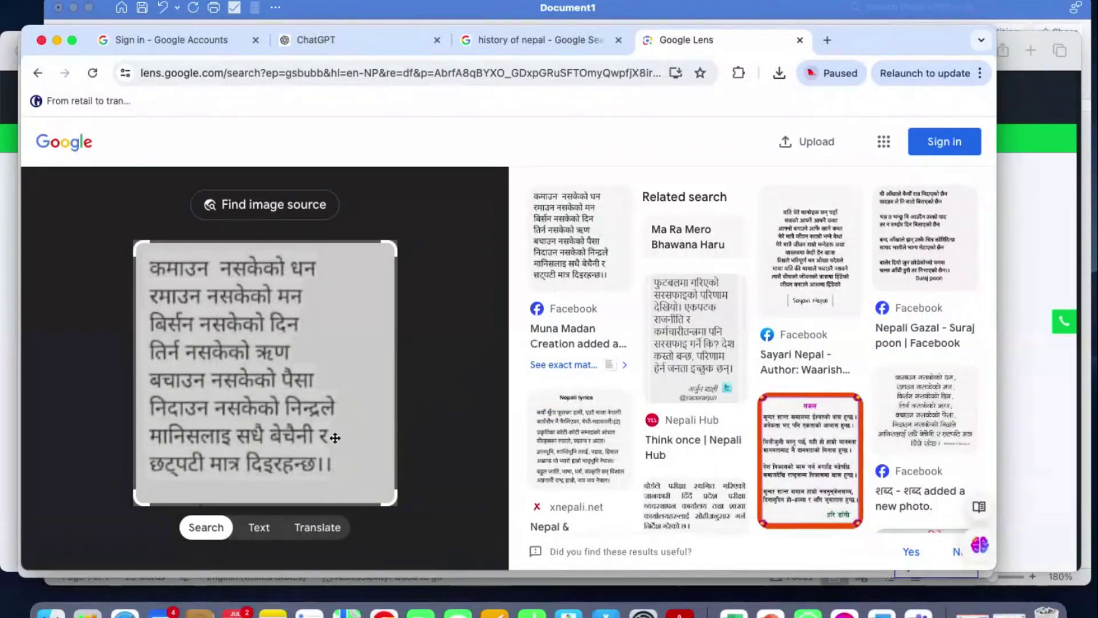
pyautogui.click(317, 529)
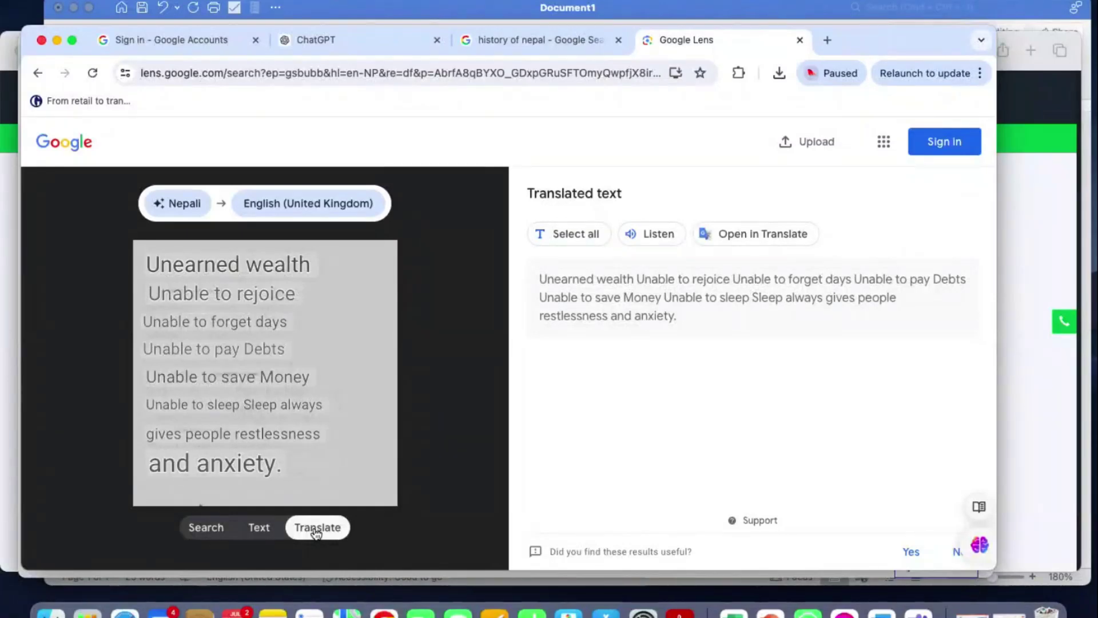
# - Select all the original Nepali text in the poem image and listen to it read aloud at a higher volume
pyautogui.click(260, 532)
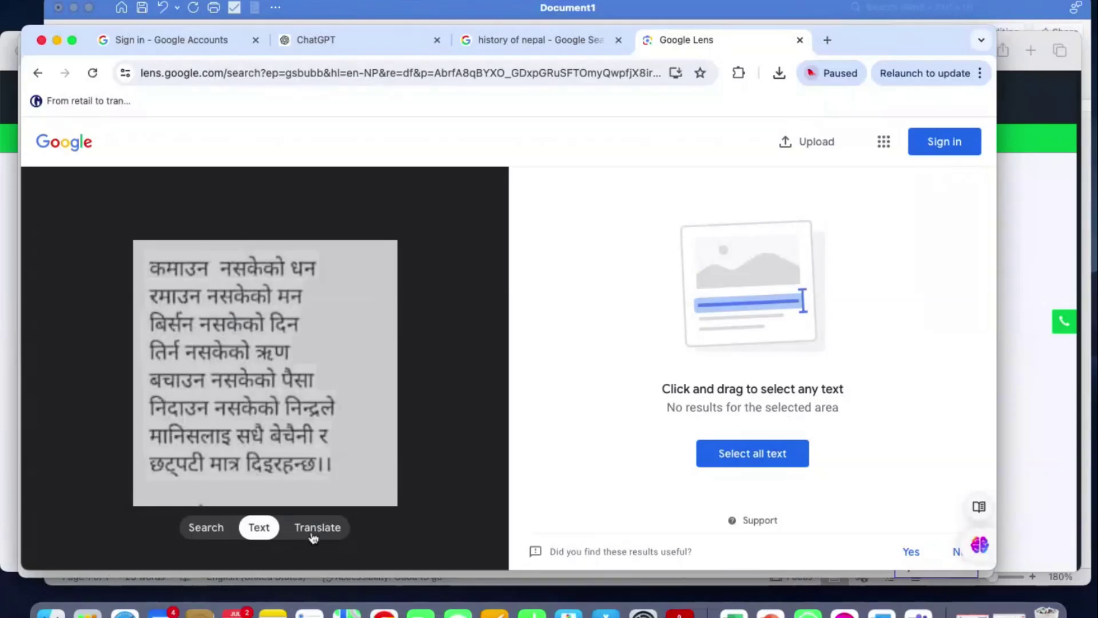
pyautogui.click(746, 454)
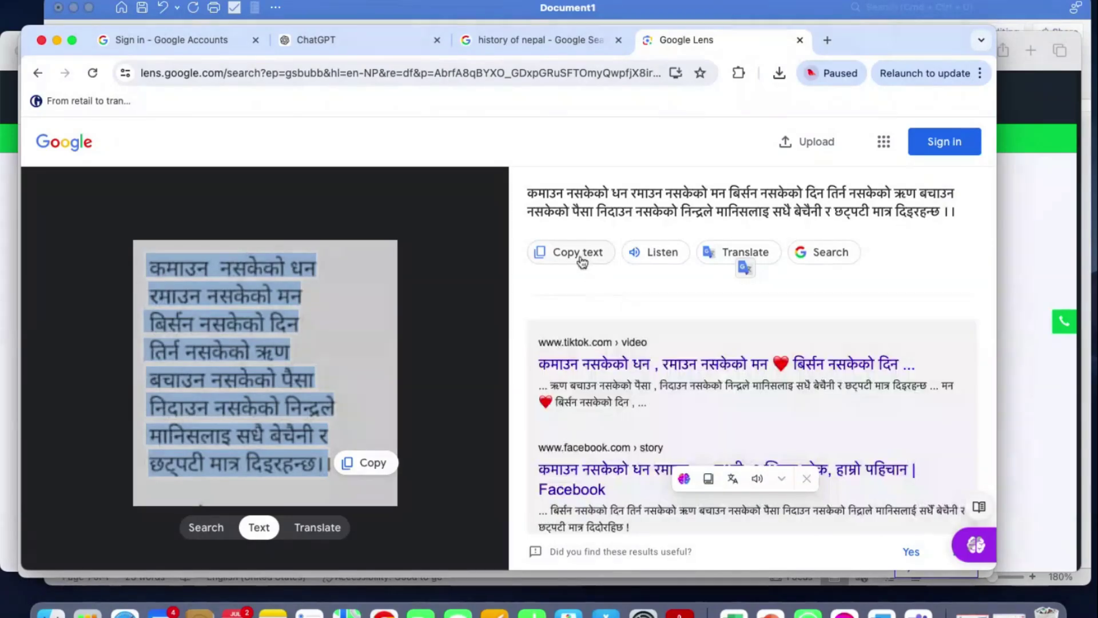
pyautogui.click(650, 258)
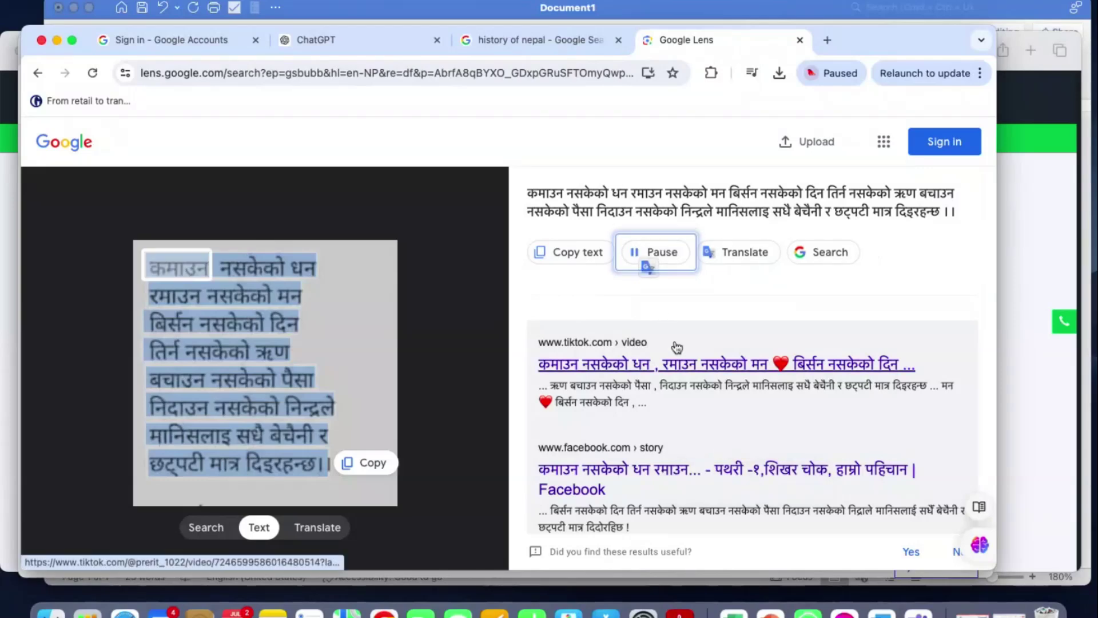
pyautogui.press('XF86AudioRaiseVolume')
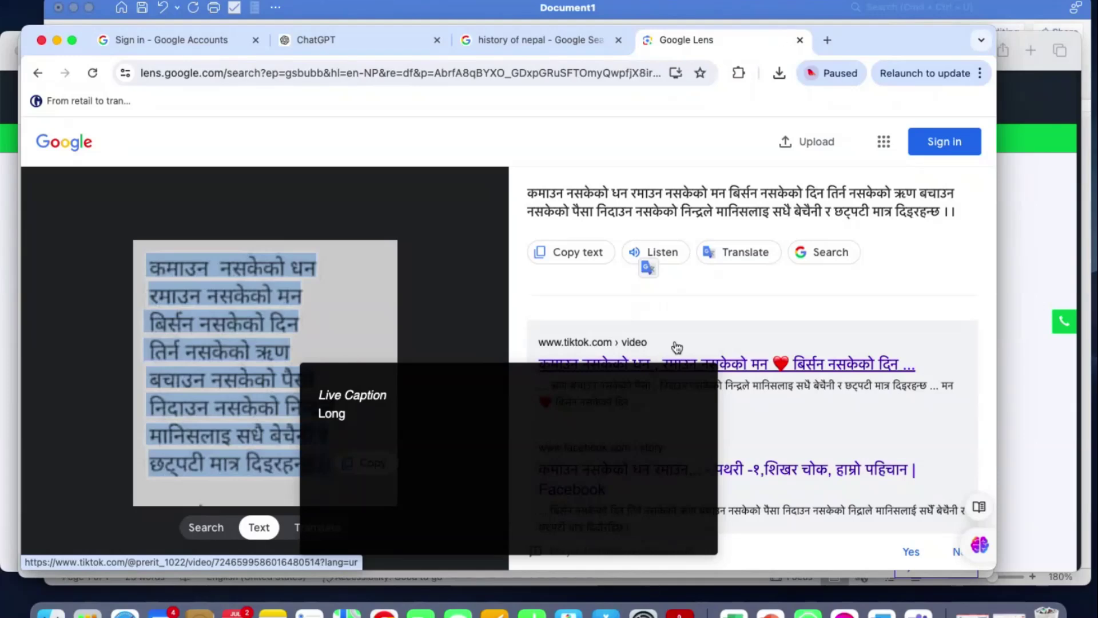
pyautogui.click(705, 376)
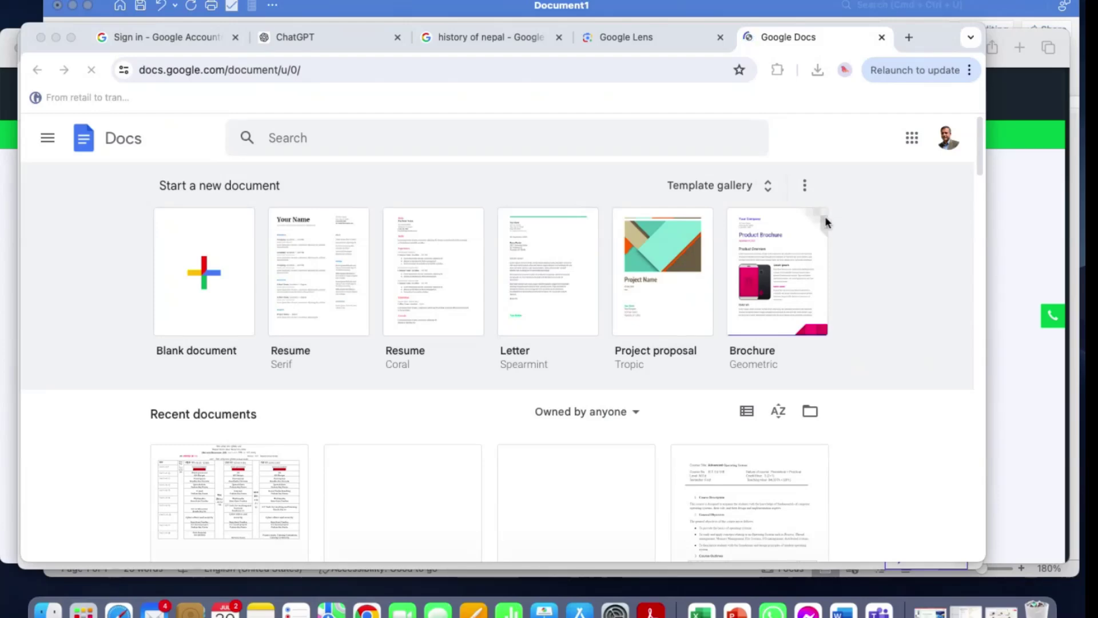
# - Open Gmail from the Google apps available in Google Docs
pyautogui.click(643, 40)
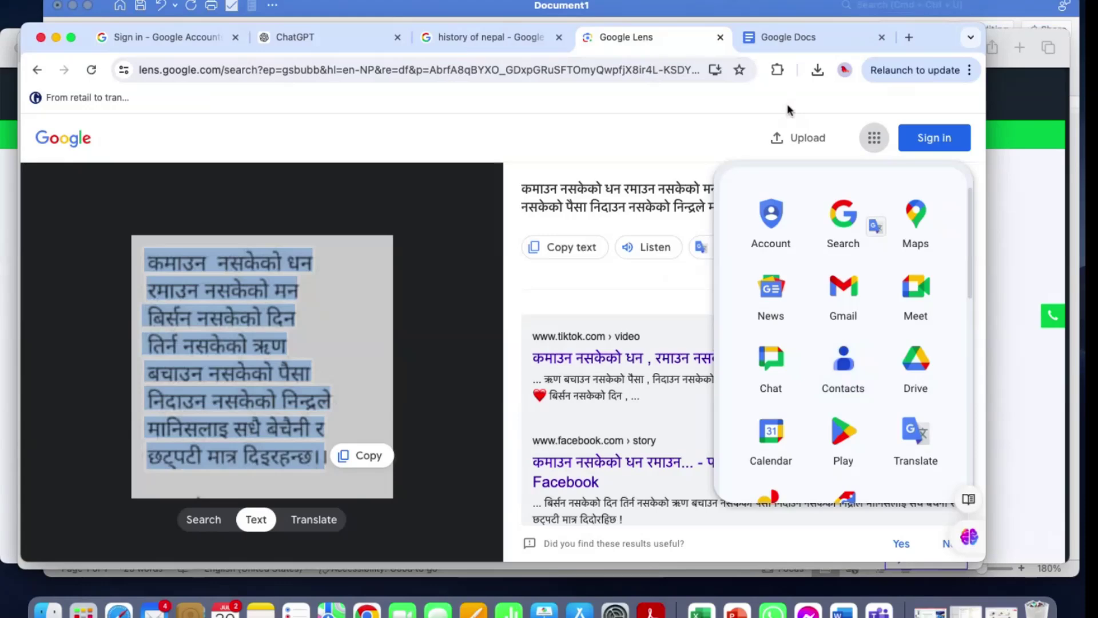
pyautogui.click(785, 37)
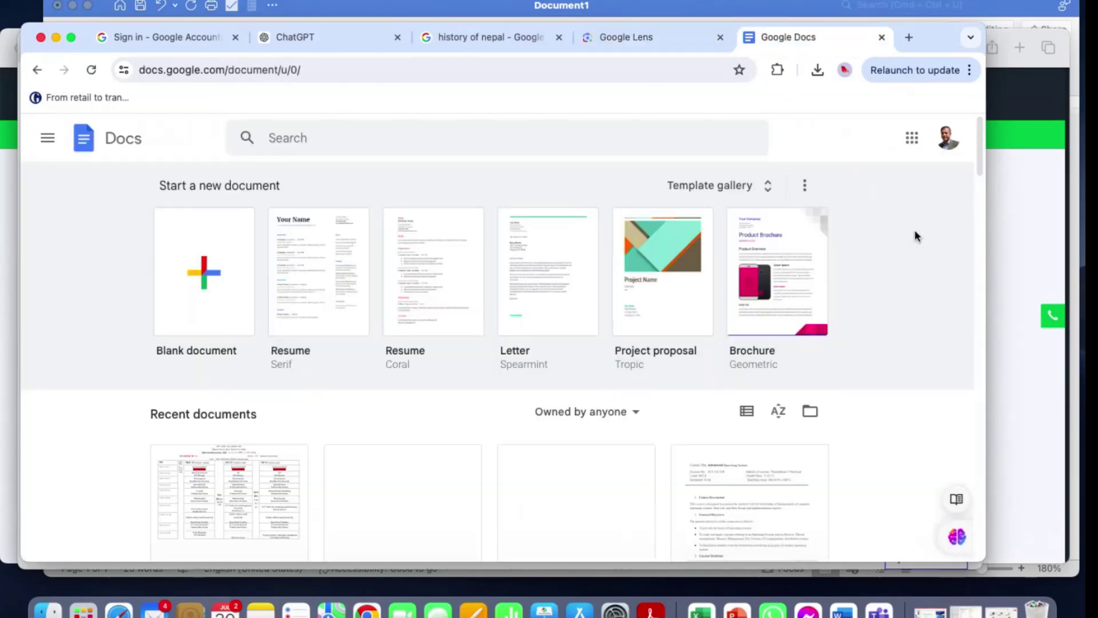
pyautogui.click(912, 141)
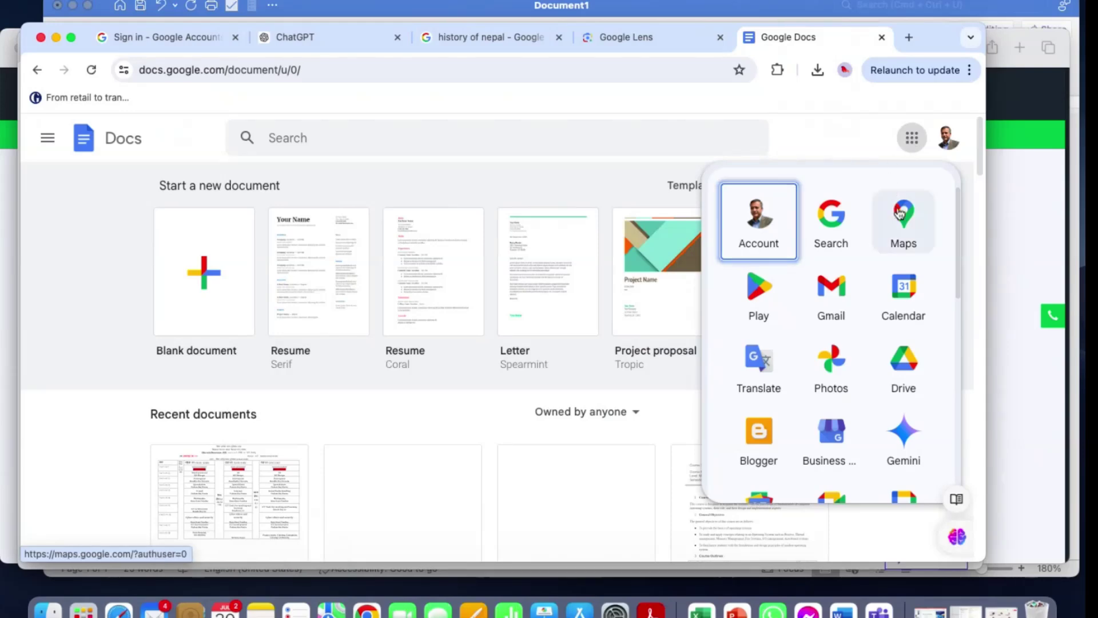
pyautogui.click(836, 301)
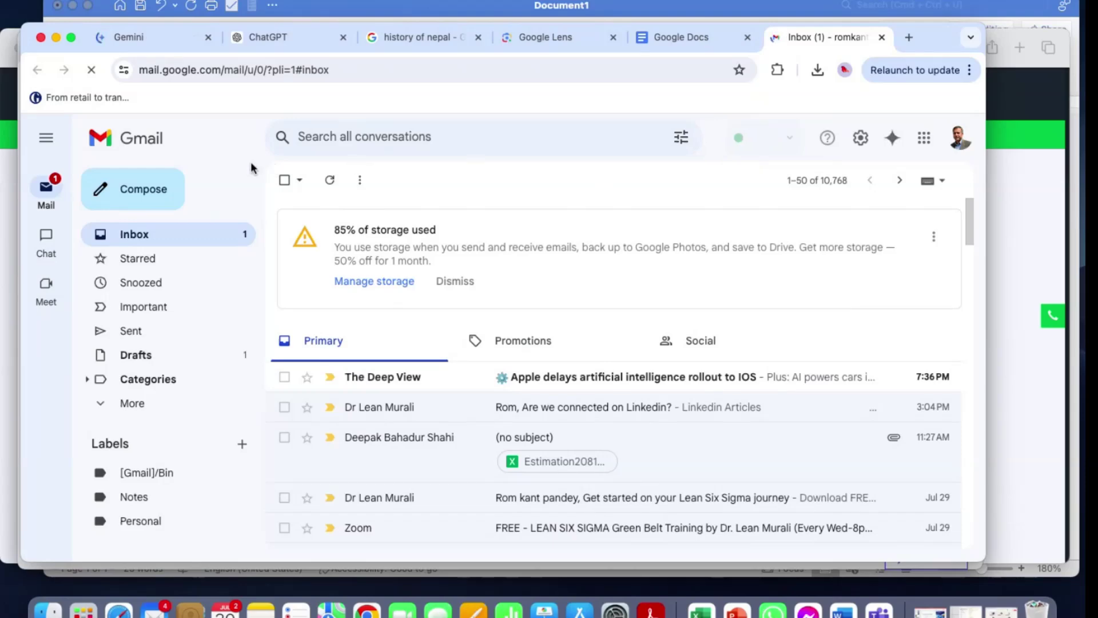
# - Start a new email and open its AI writing prompt
pyautogui.click(160, 197)
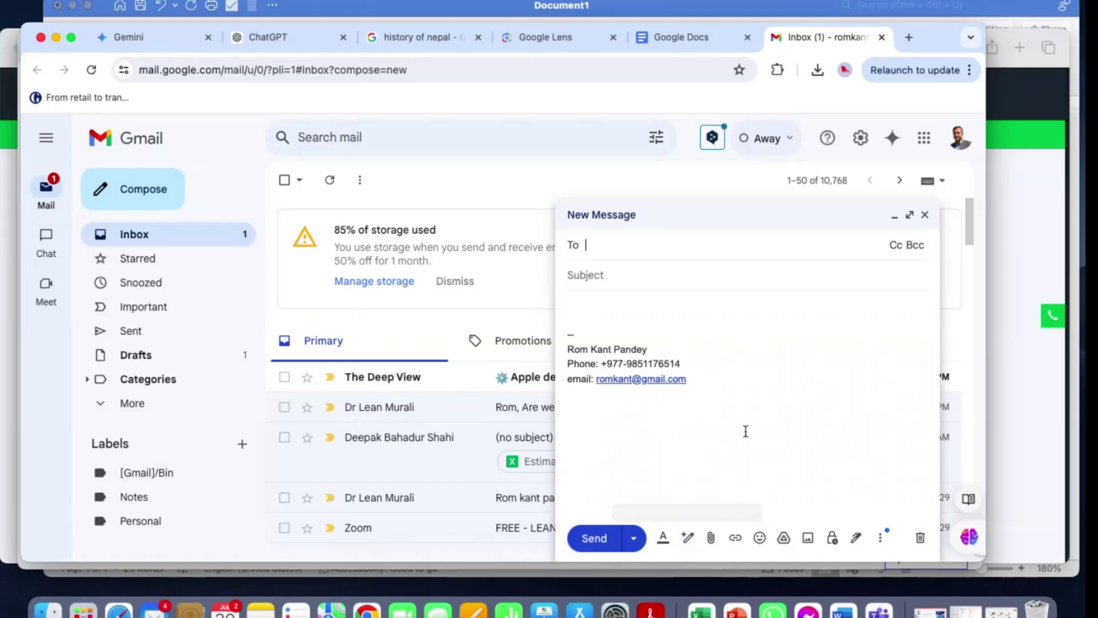
pyautogui.click(688, 538)
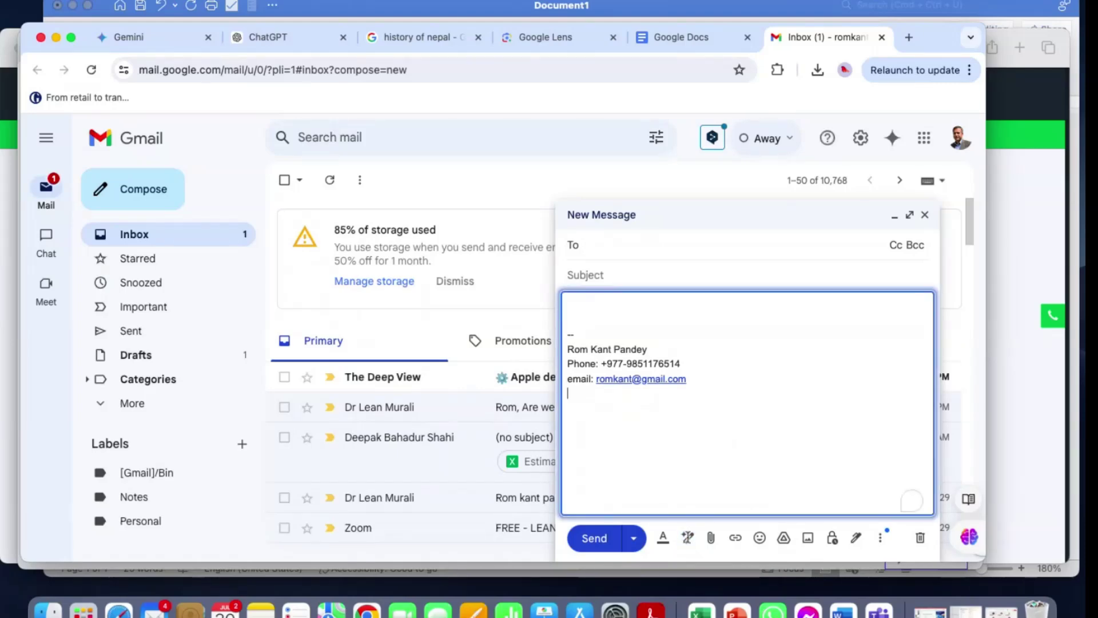
pyautogui.click(688, 538)
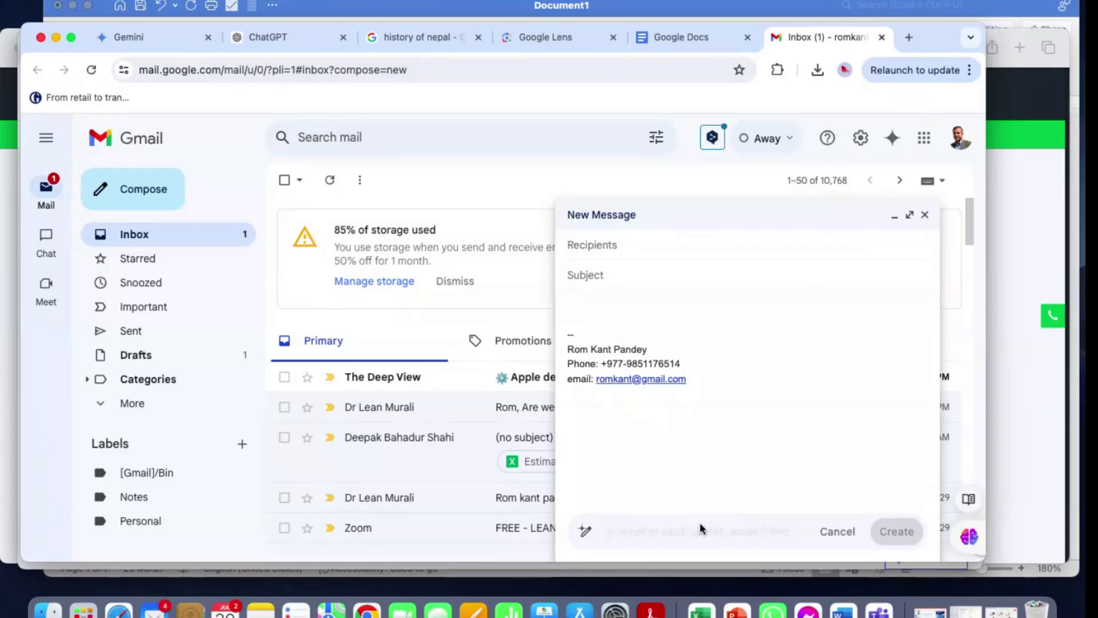
pyautogui.write('Le')
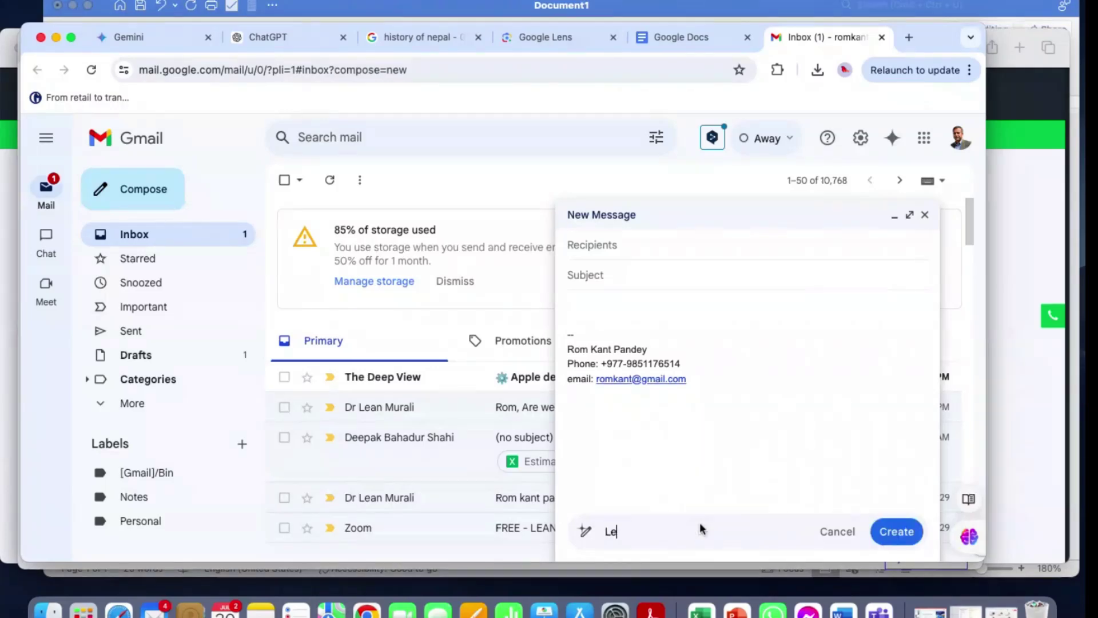
pyautogui.write('ave ')
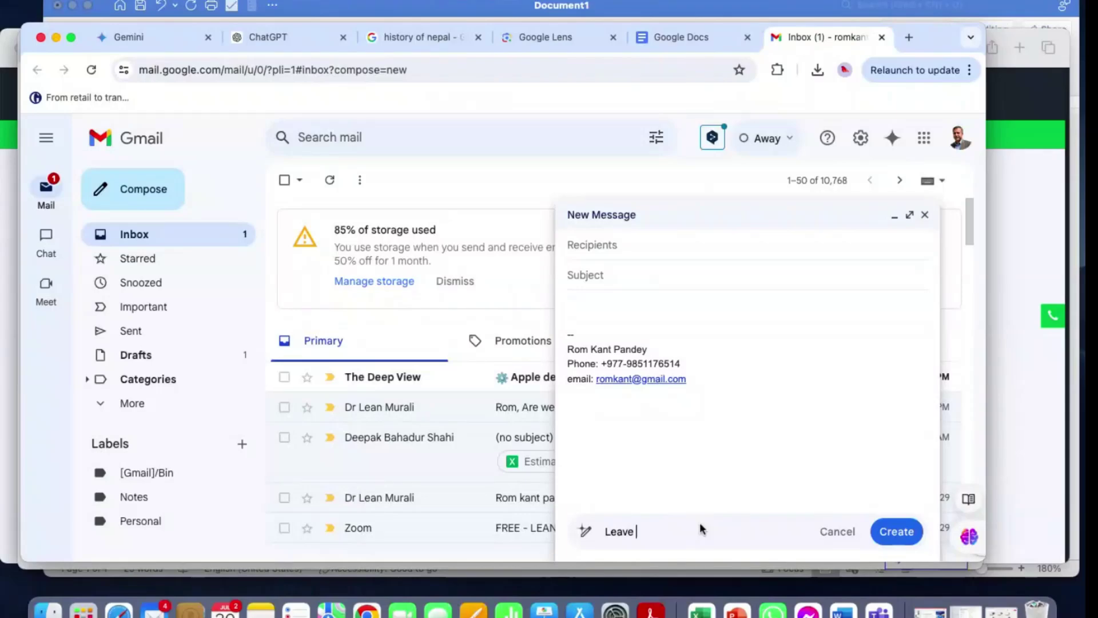
pyautogui.write('for')
pyautogui.press('BackSpace')
pyautogui.press('BackSpace')
pyautogui.press('BackSpace')
pyautogui.press('BackSpace')
pyautogui.press('BackSpace')
pyautogui.press('BackSpace')
pyautogui.press('BackSpace')
pyautogui.press('BackSpace')
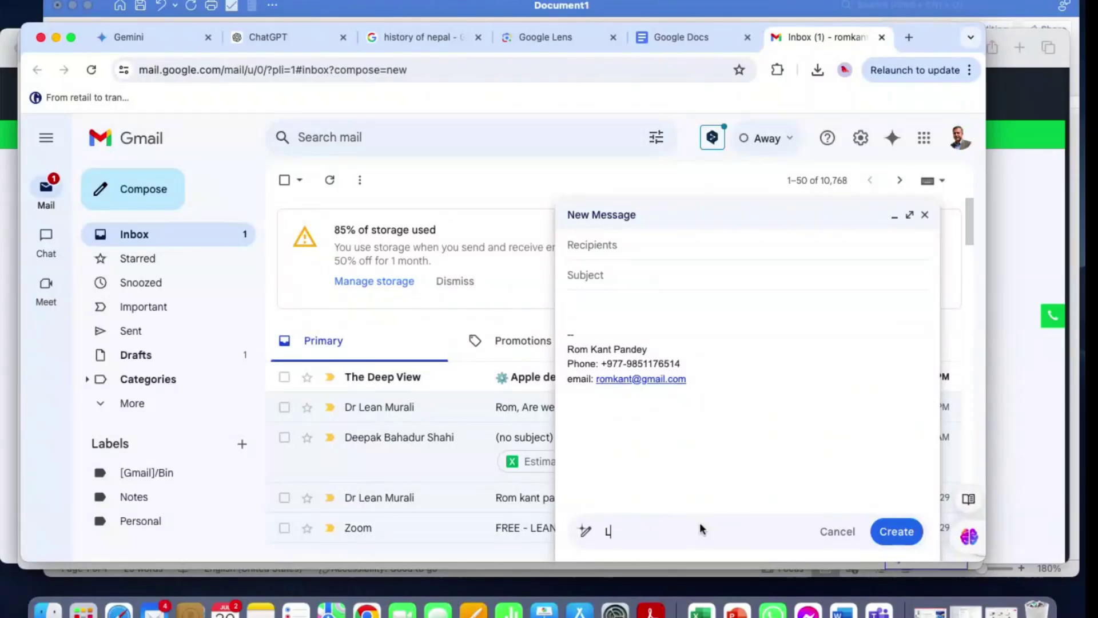
# - Generate an email draft with the AI prompt "sick leave for tomorrow"
pyautogui.write('sick ')
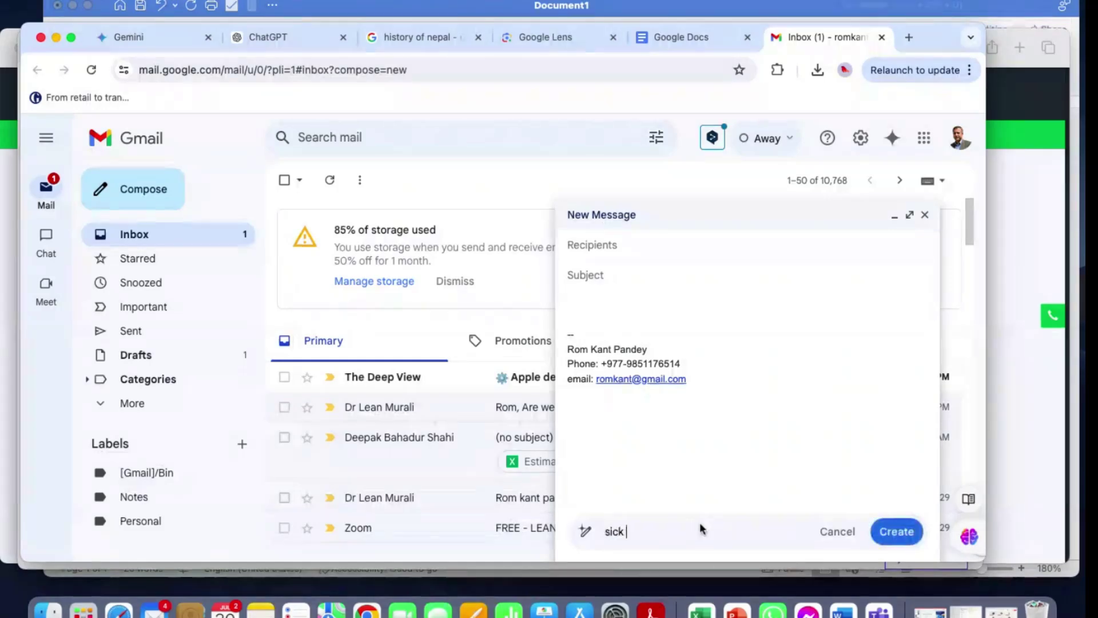
pyautogui.write('leave ')
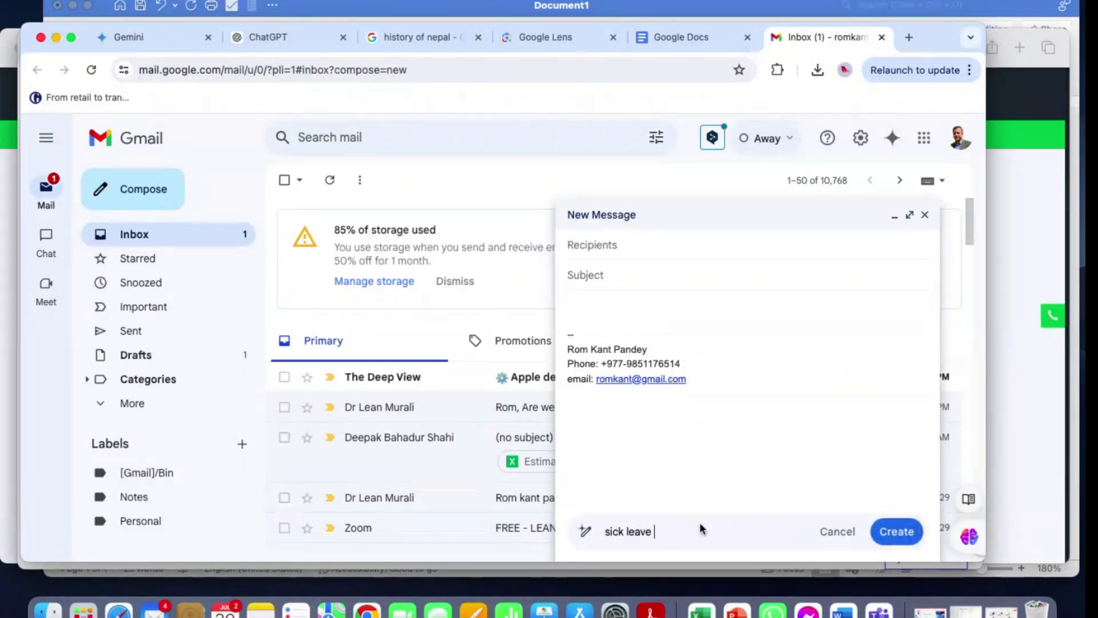
pyautogui.write('for tomor')
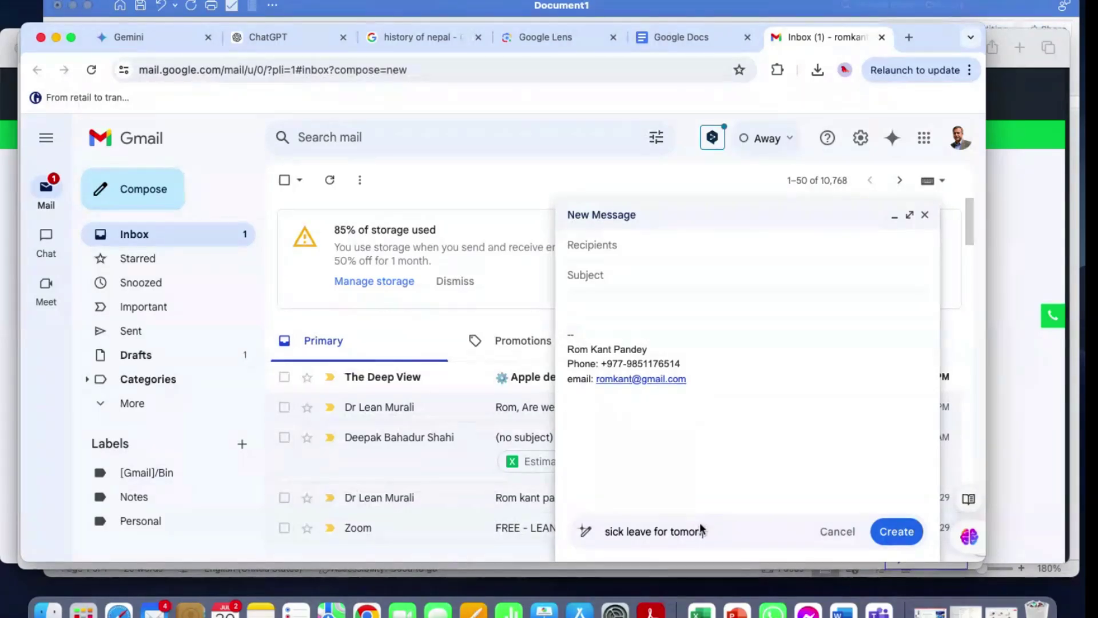
pyautogui.write('row')
pyautogui.click(891, 533)
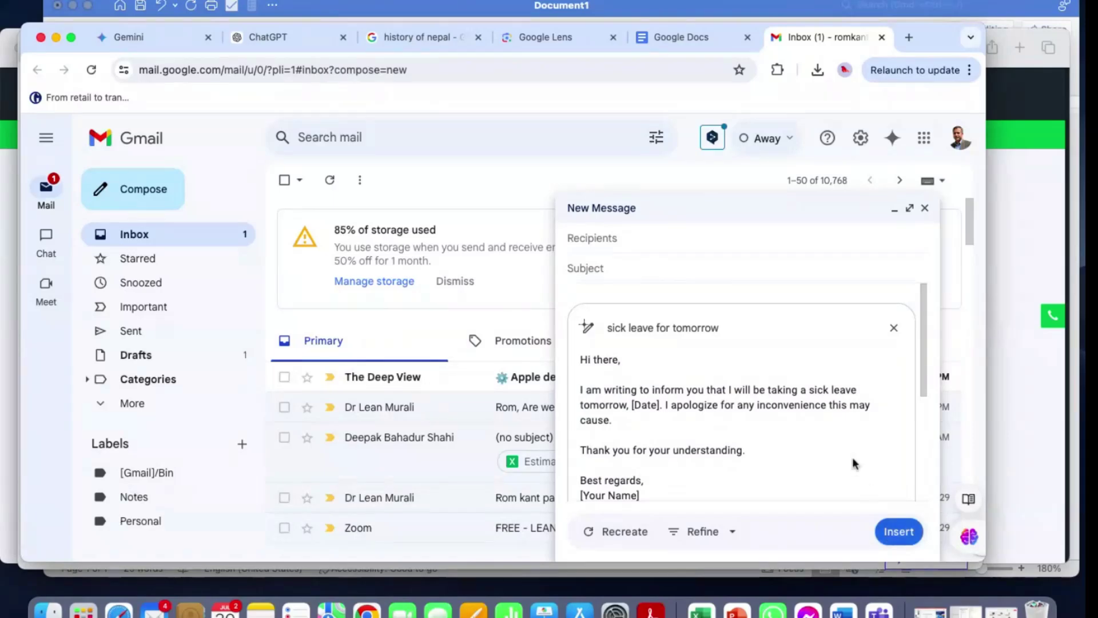
# - Read through the generated sick leave draft, from its greeting to the sign-off and the suggestion rating options
pyautogui.scroll(-2, 852, 462)
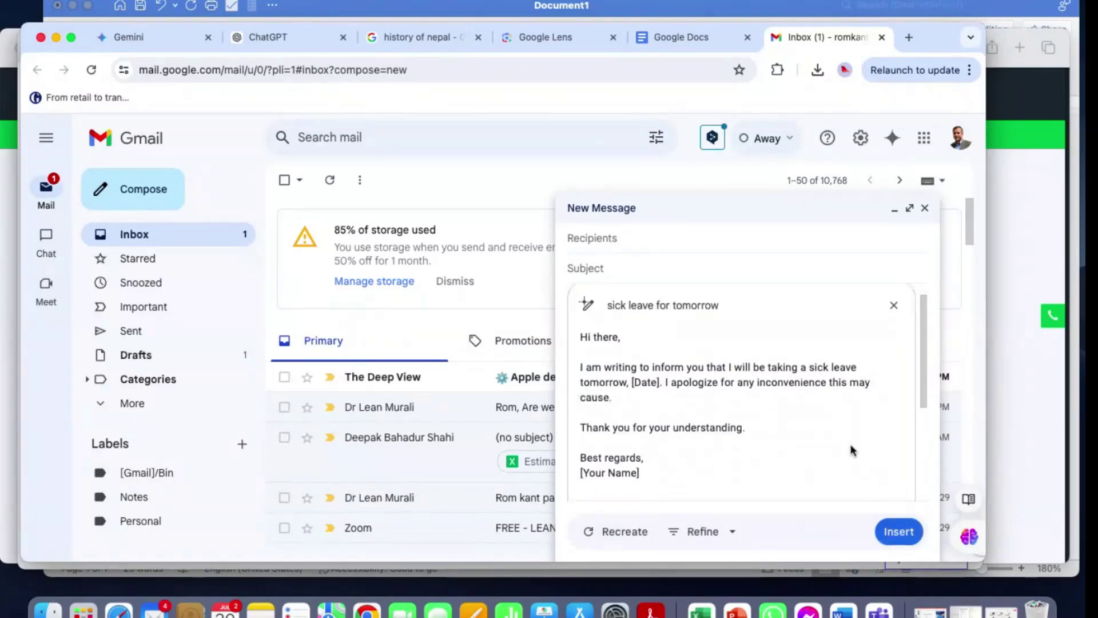
pyautogui.scroll(-3, 850, 449)
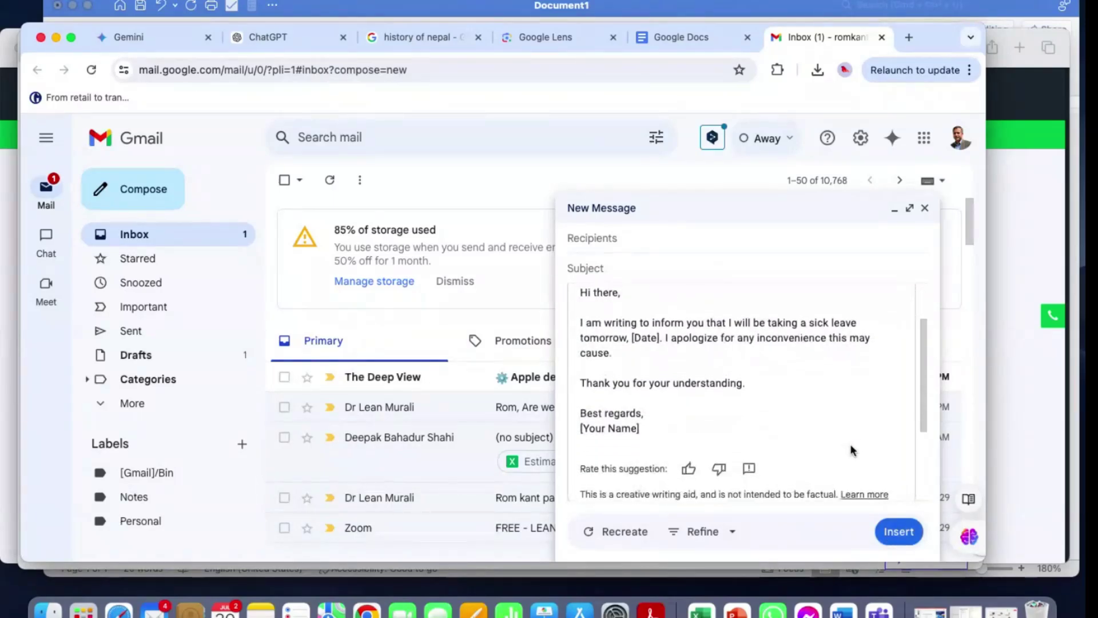
pyautogui.scroll(2, 850, 450)
pyautogui.scroll(2, 850, 449)
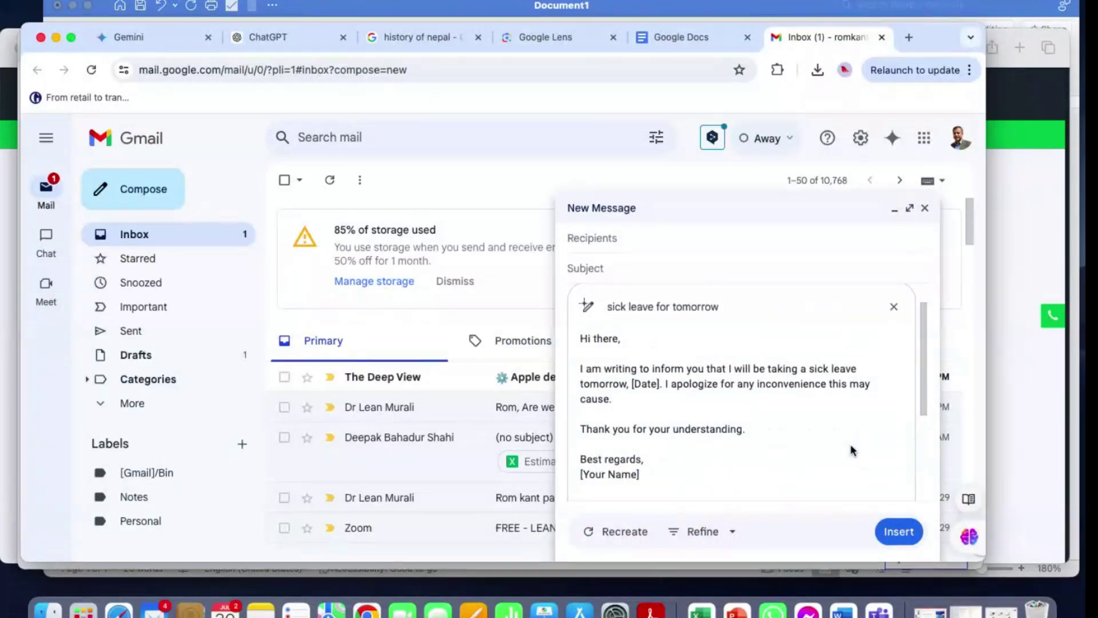
pyautogui.scroll(-4, 850, 450)
pyautogui.scroll(4, 850, 449)
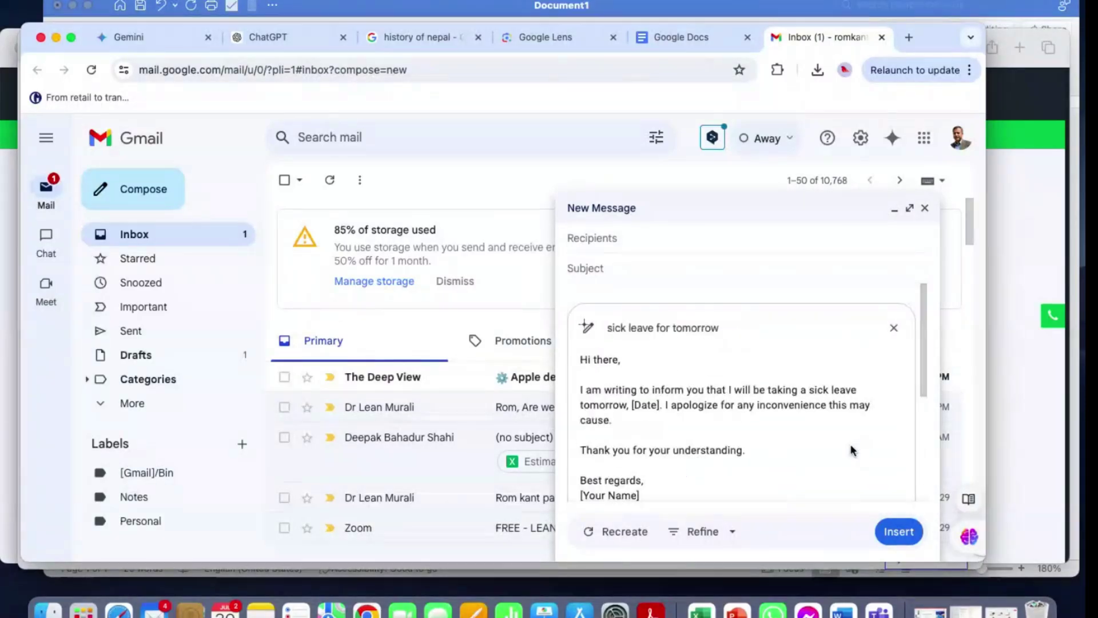
pyautogui.scroll(-1, 850, 450)
pyautogui.scroll(-1, 849, 450)
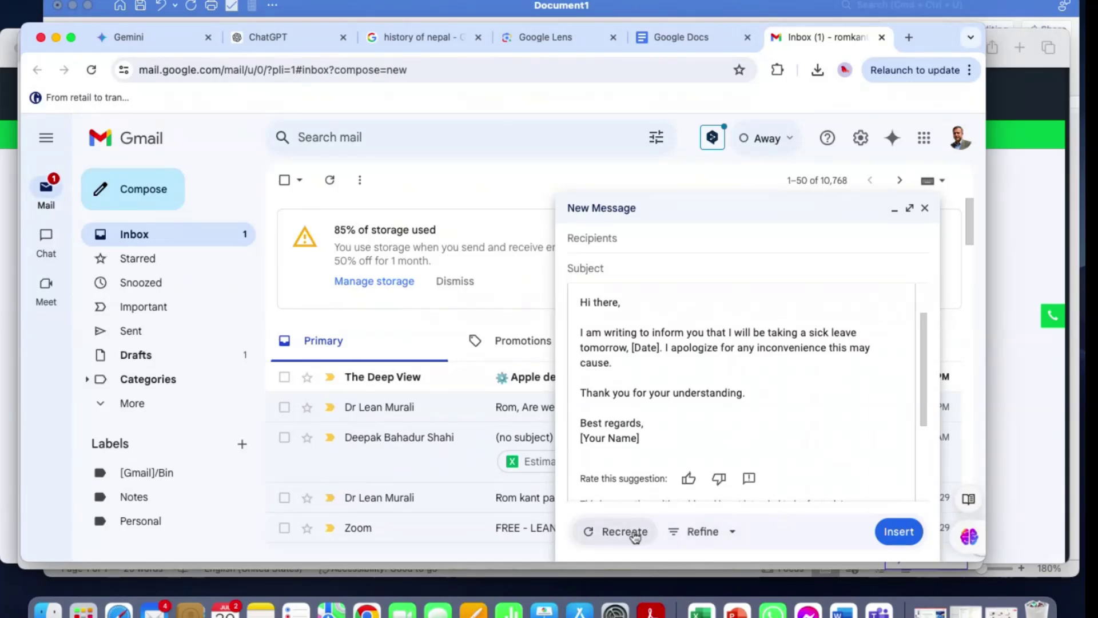
# - Refine the sick leave draft with Formalize and insert it into the email, closing the message unsent
pyautogui.click(732, 533)
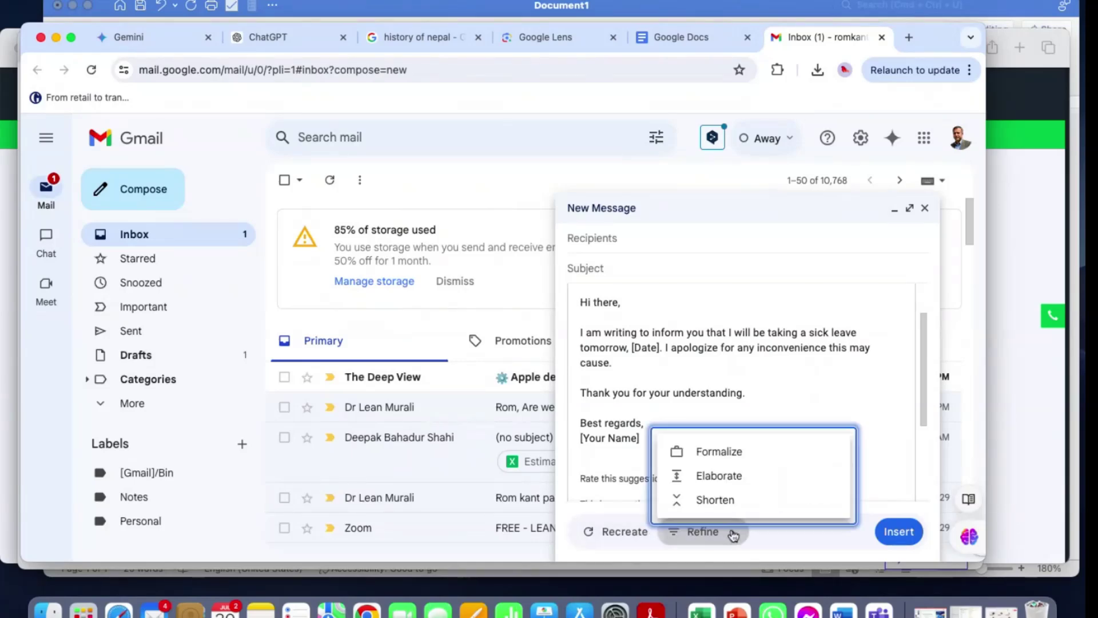
pyautogui.click(729, 452)
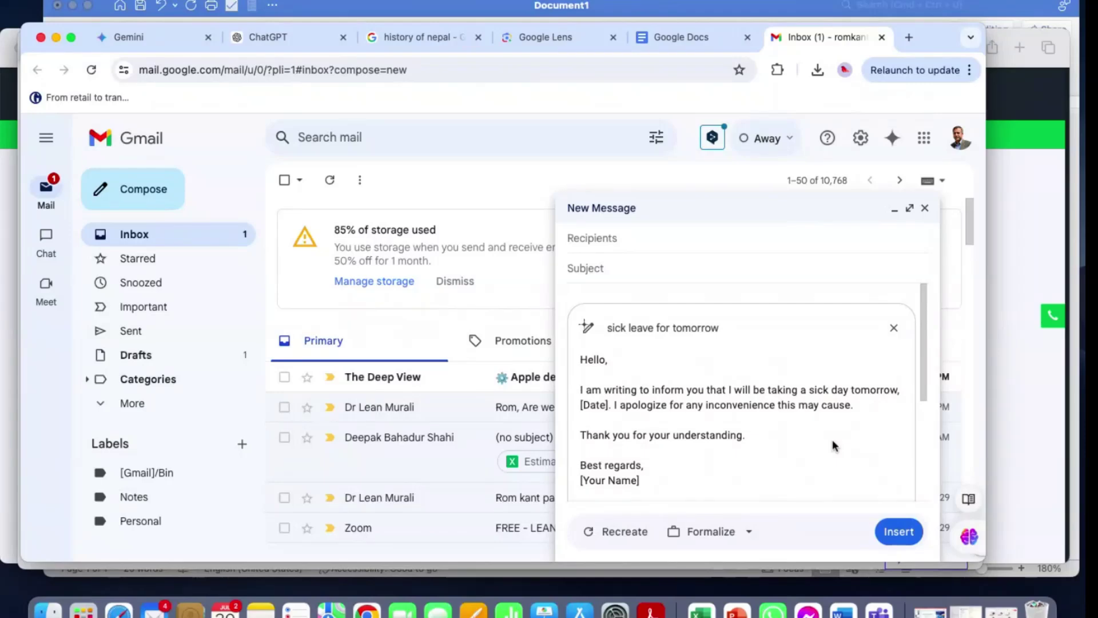
pyautogui.click(898, 532)
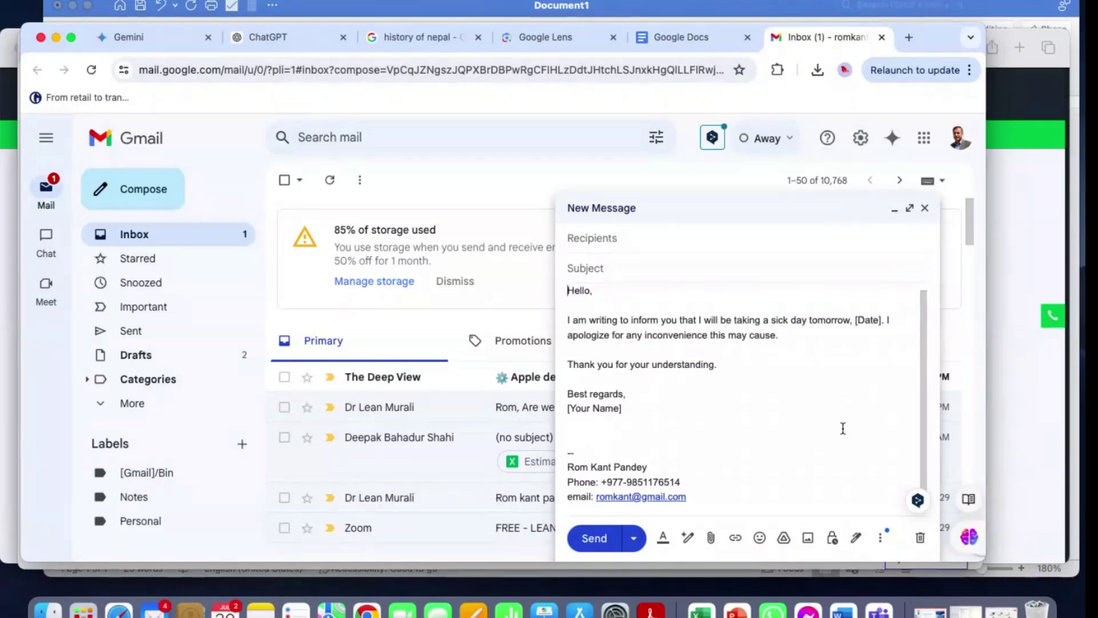
pyautogui.click(926, 209)
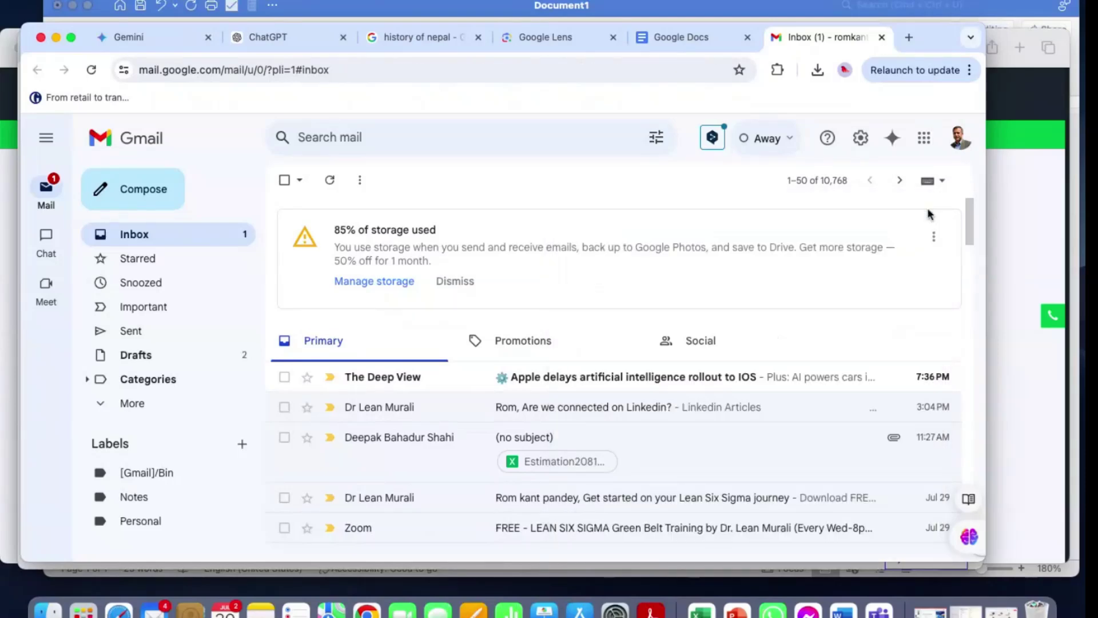
# - Compose a new email to the first suggested contact matching "bis", with the subject "Next AI Series"
pyautogui.click(150, 191)
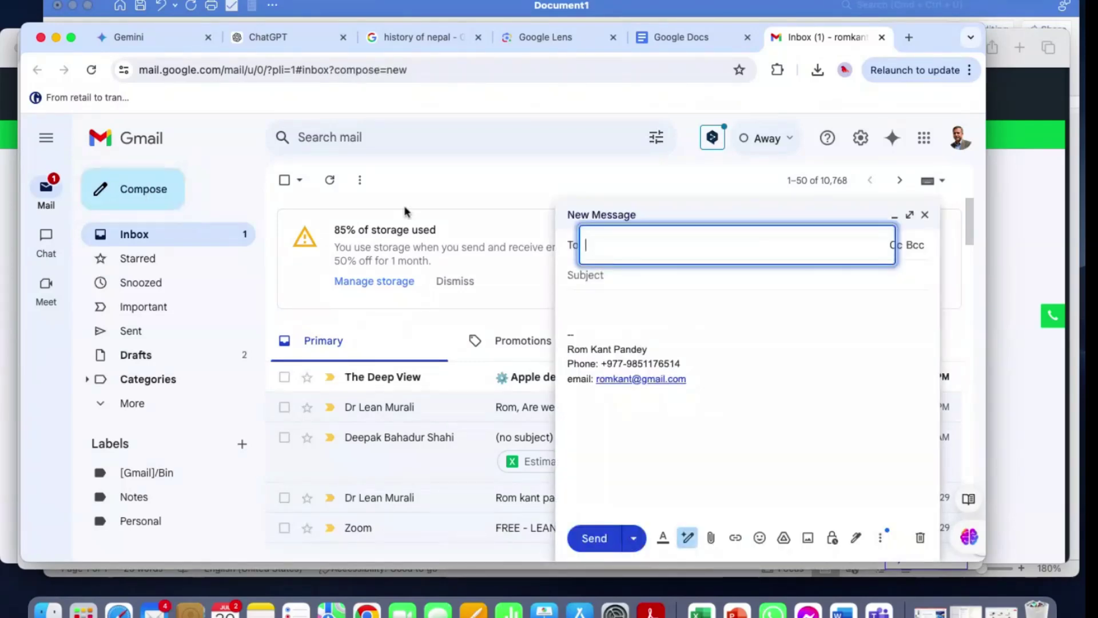
pyautogui.click(664, 254)
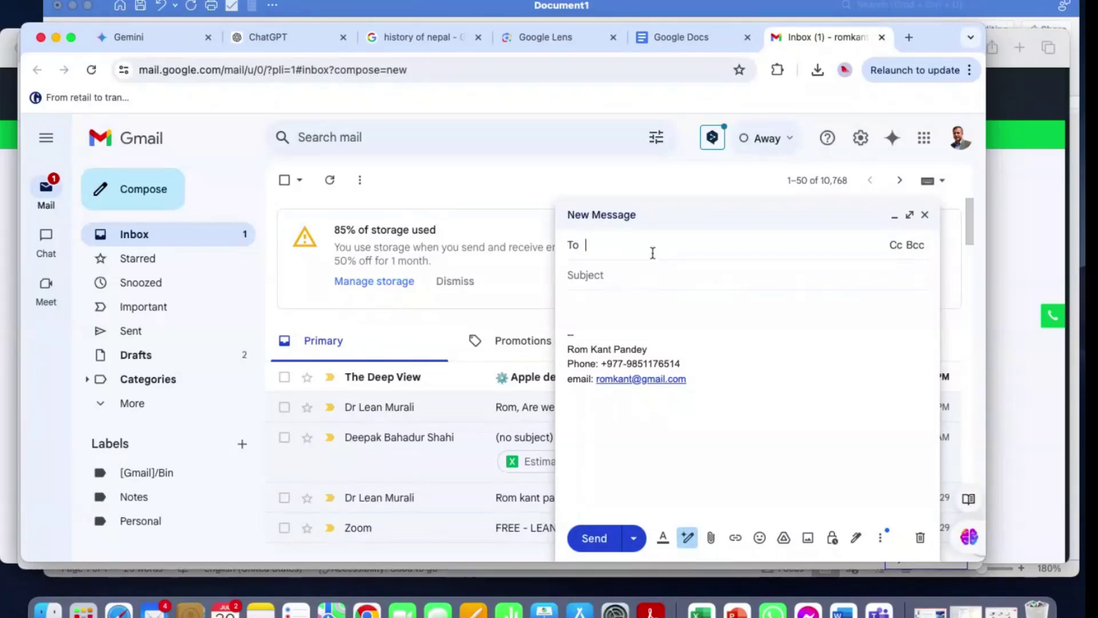
pyautogui.write('bis')
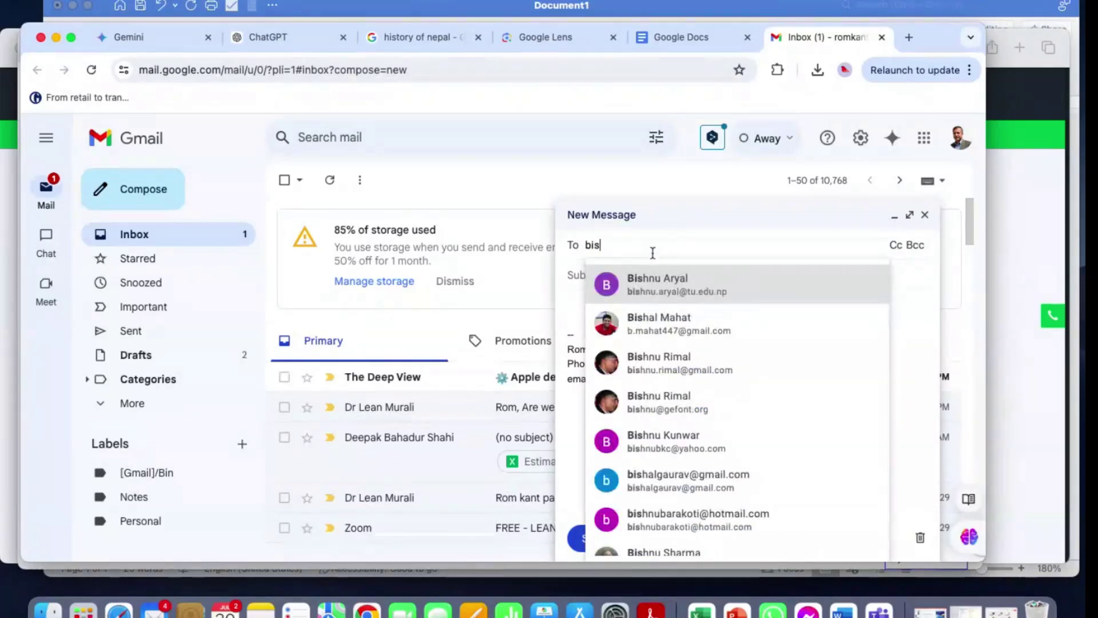
pyautogui.click(656, 289)
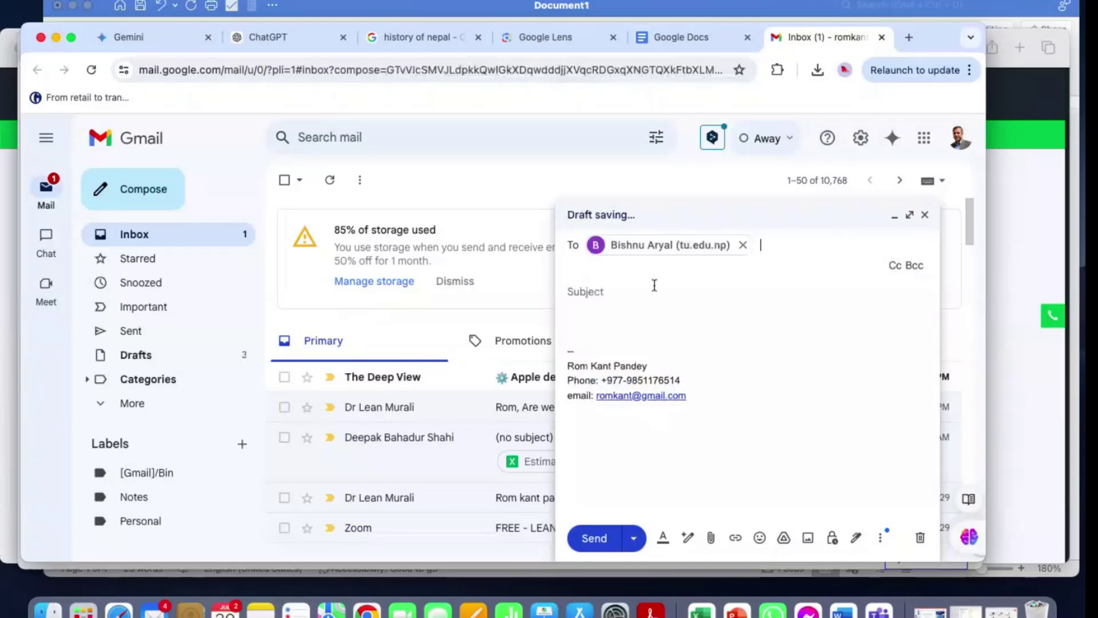
pyautogui.click(664, 293)
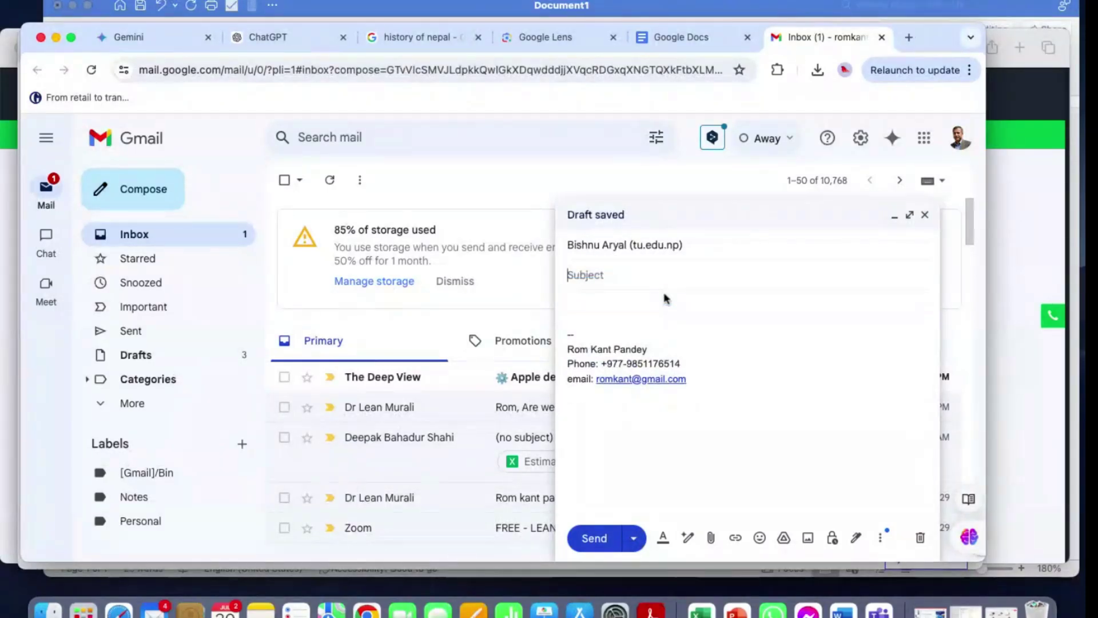
pyautogui.write('Ne')
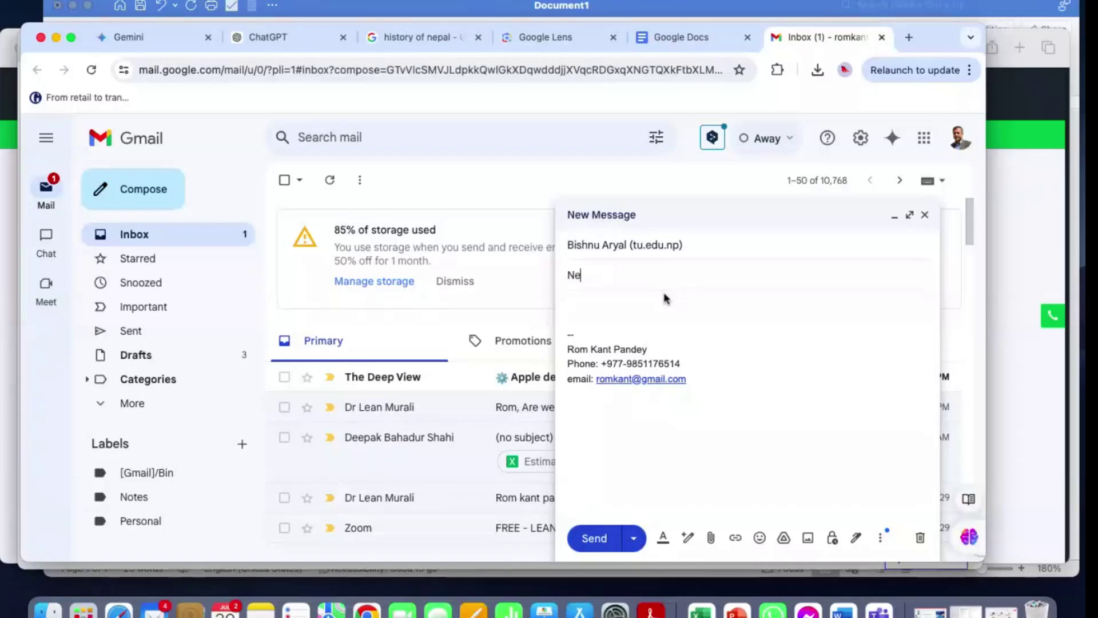
pyautogui.write('xt AI ')
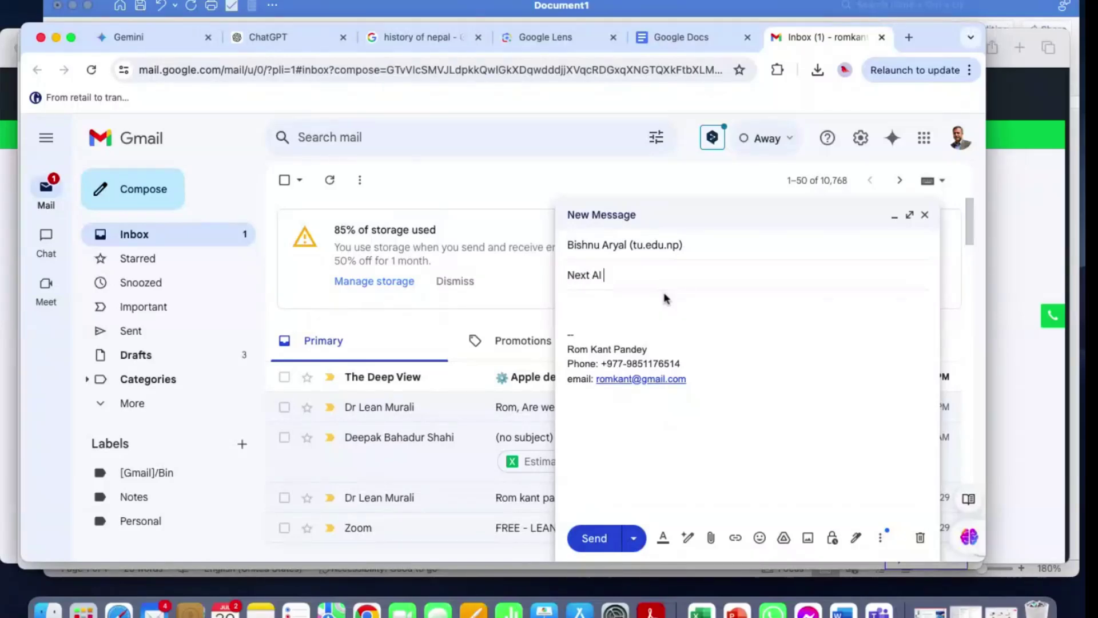
pyautogui.write('Series')
# - Generate an email draft with the AI prompt "Write a short email about next AI series of AI in workspace, suggest with five topics"
pyautogui.click(689, 537)
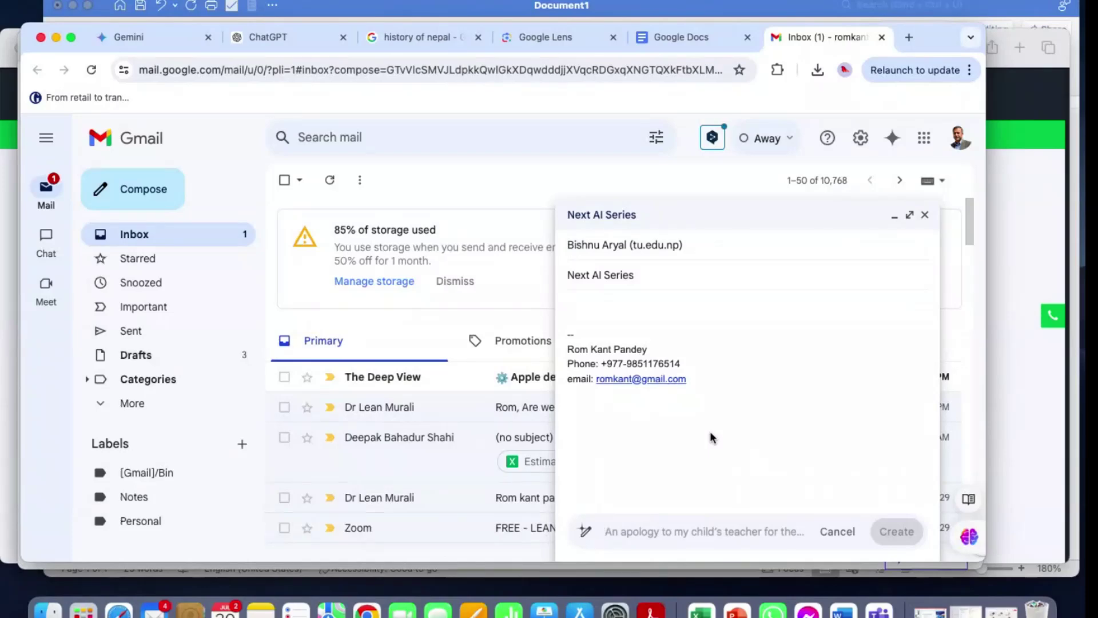
pyautogui.write('Write')
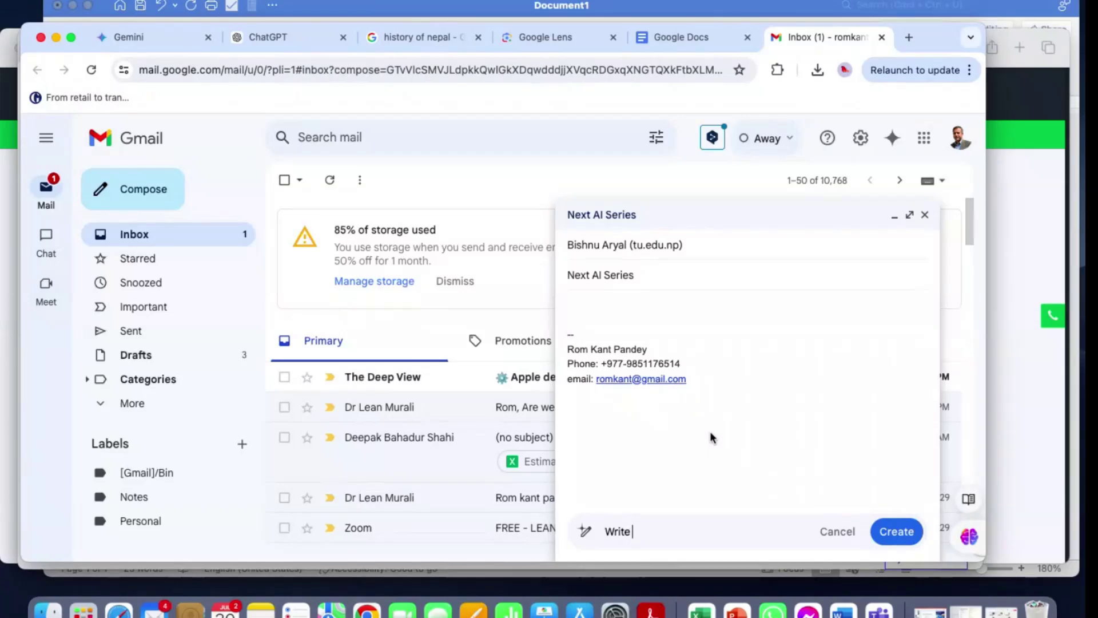
pyautogui.write('a short email ')
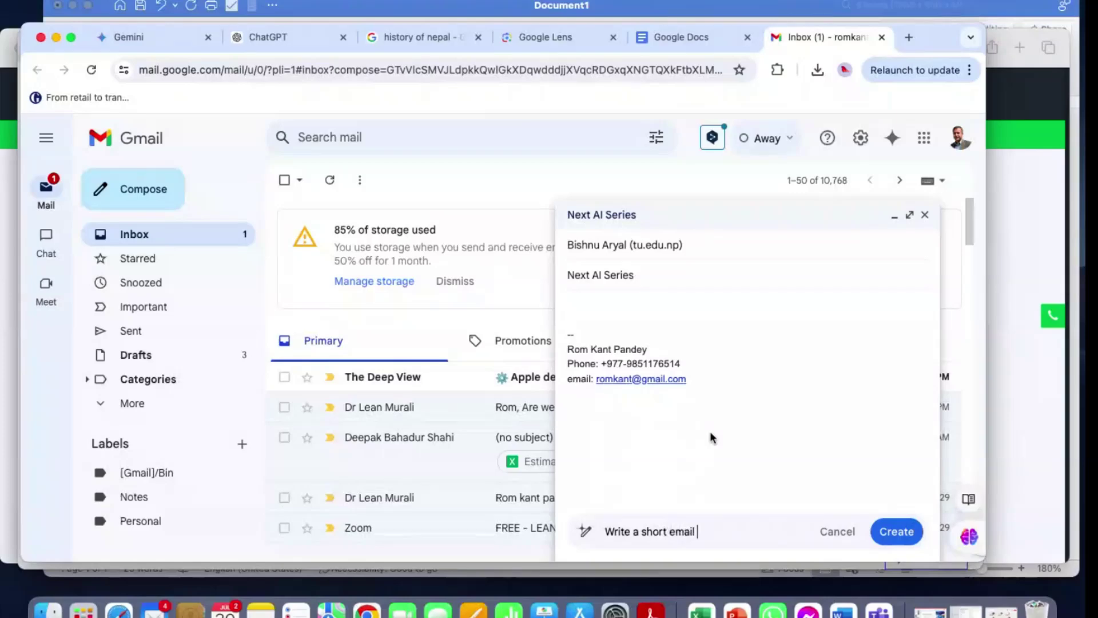
pyautogui.write('about')
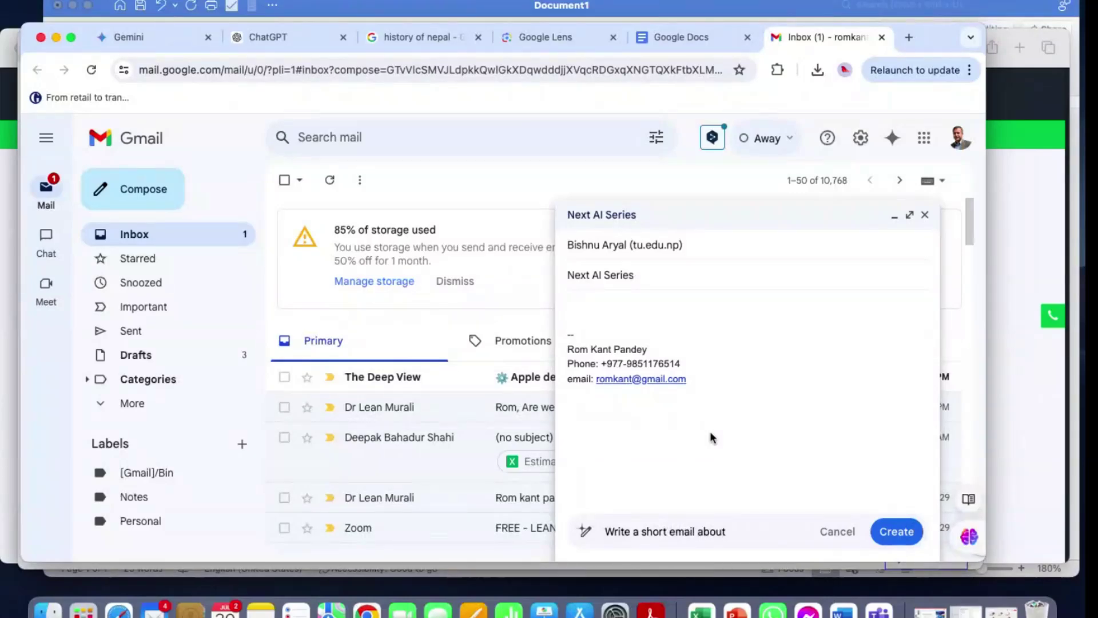
pyautogui.write(' next ')
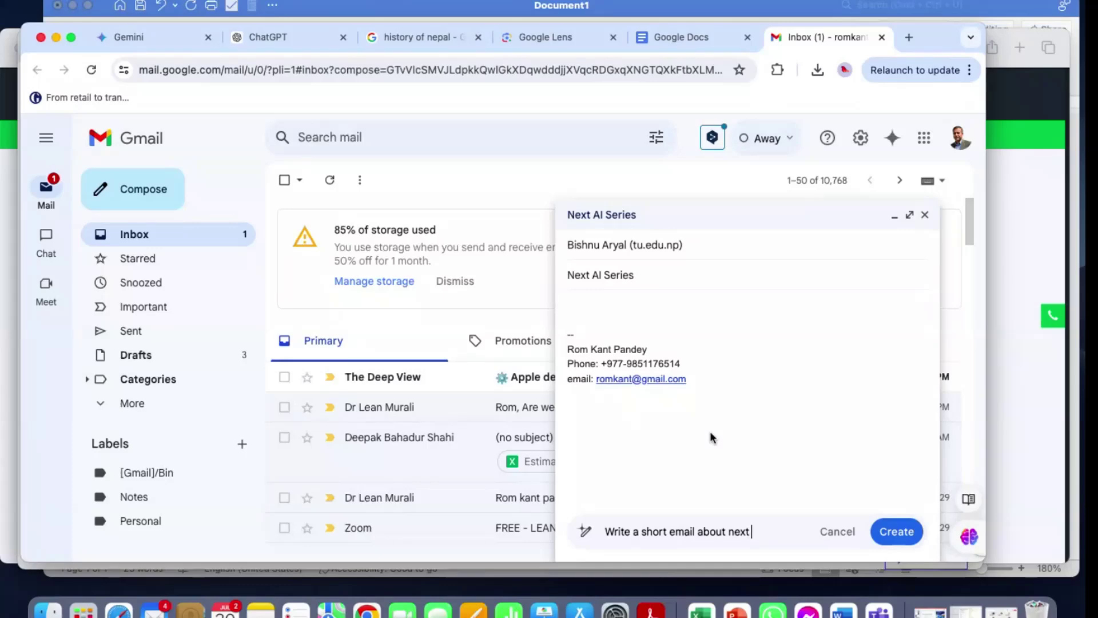
pyautogui.write('AI series ')
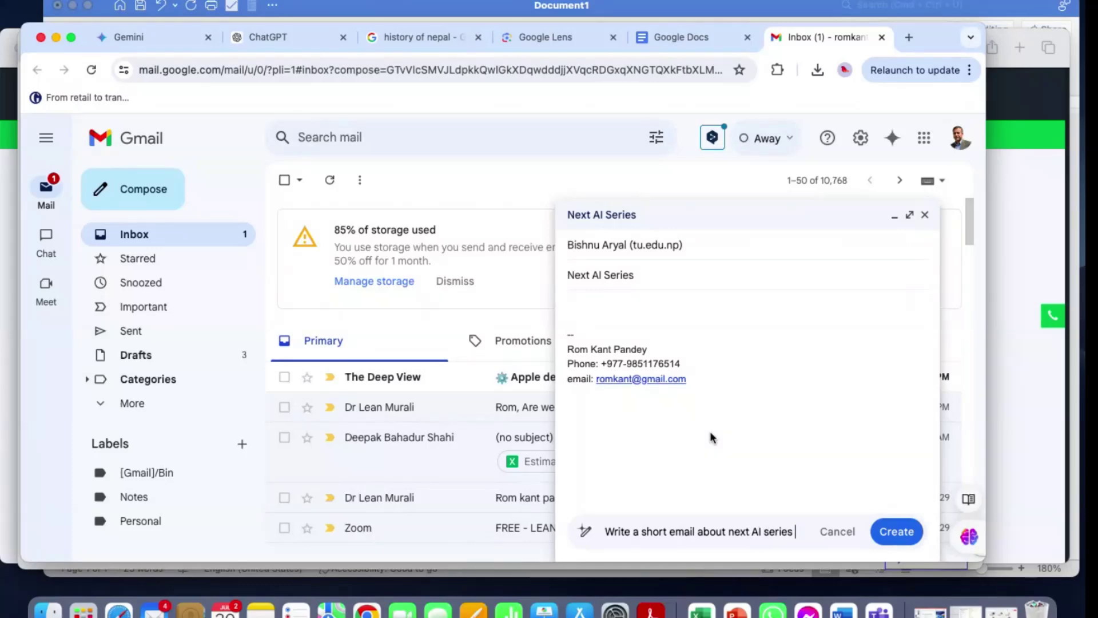
pyautogui.write('of')
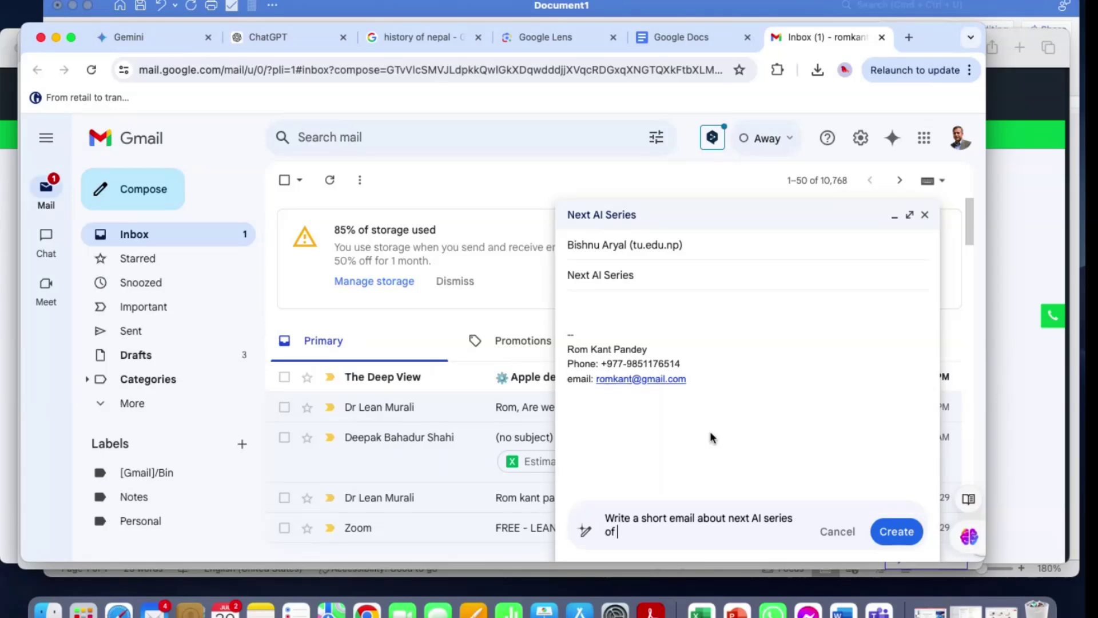
pyautogui.write(' AI ')
pyautogui.write('in workspace, sugges')
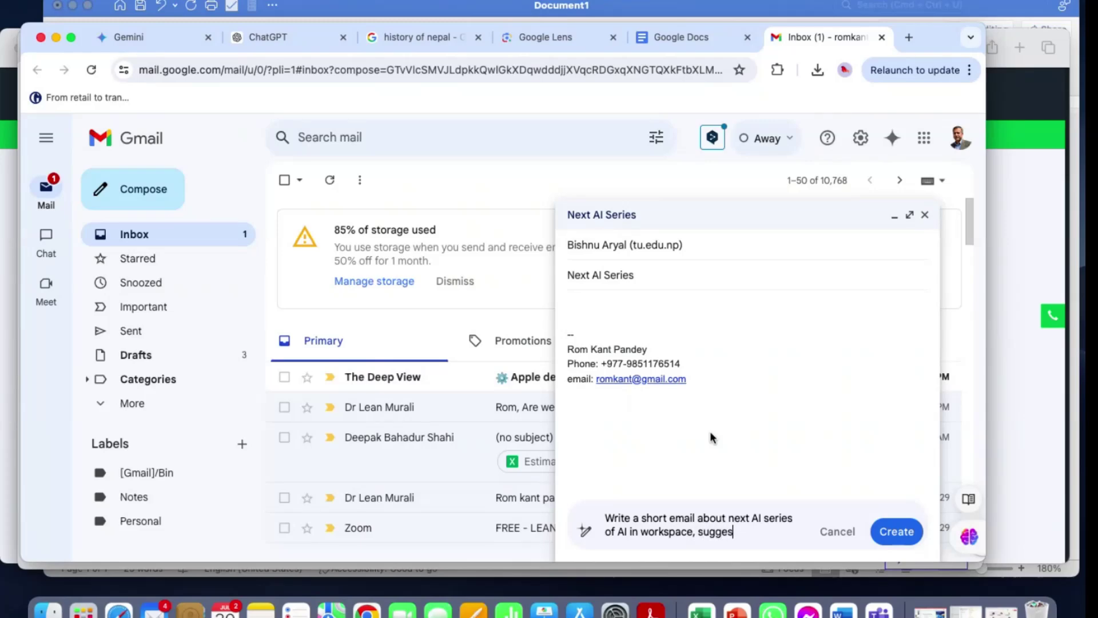
pyautogui.write('t with five topics')
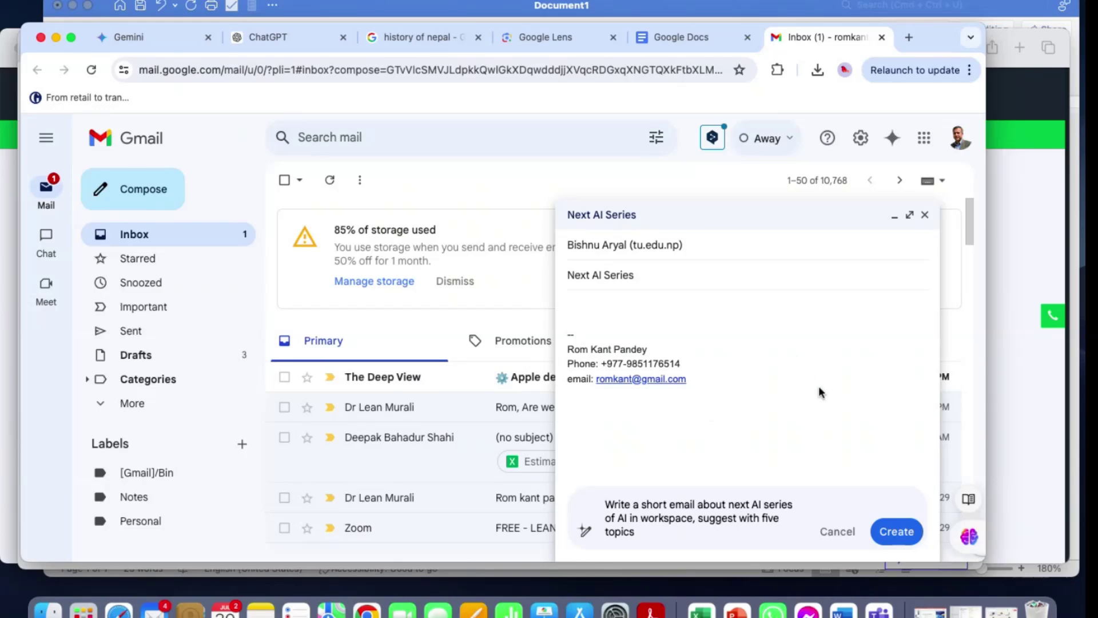
pyautogui.click(903, 533)
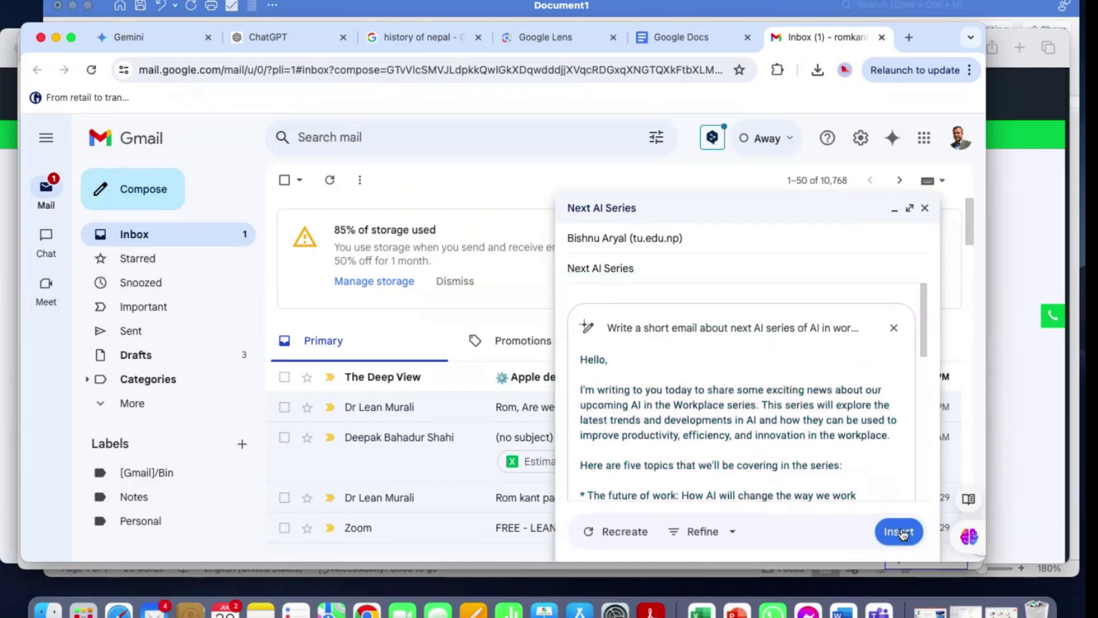
# - Read through the generated draft, refine it with Shorten and recreate the shortened version
pyautogui.scroll(-4, 873, 466)
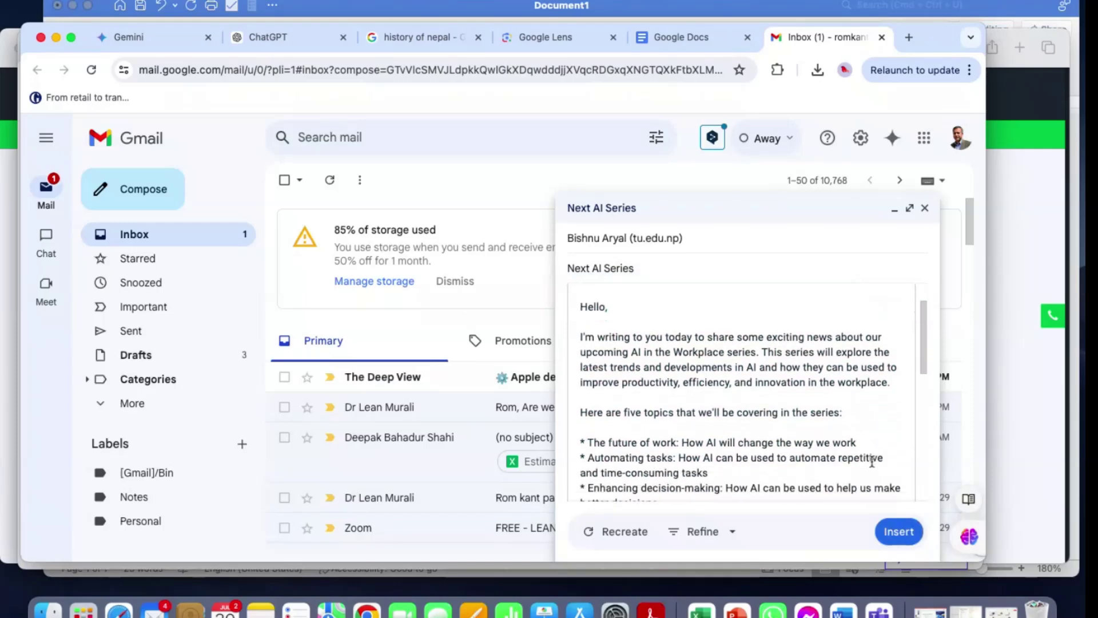
pyautogui.scroll(-6, 872, 467)
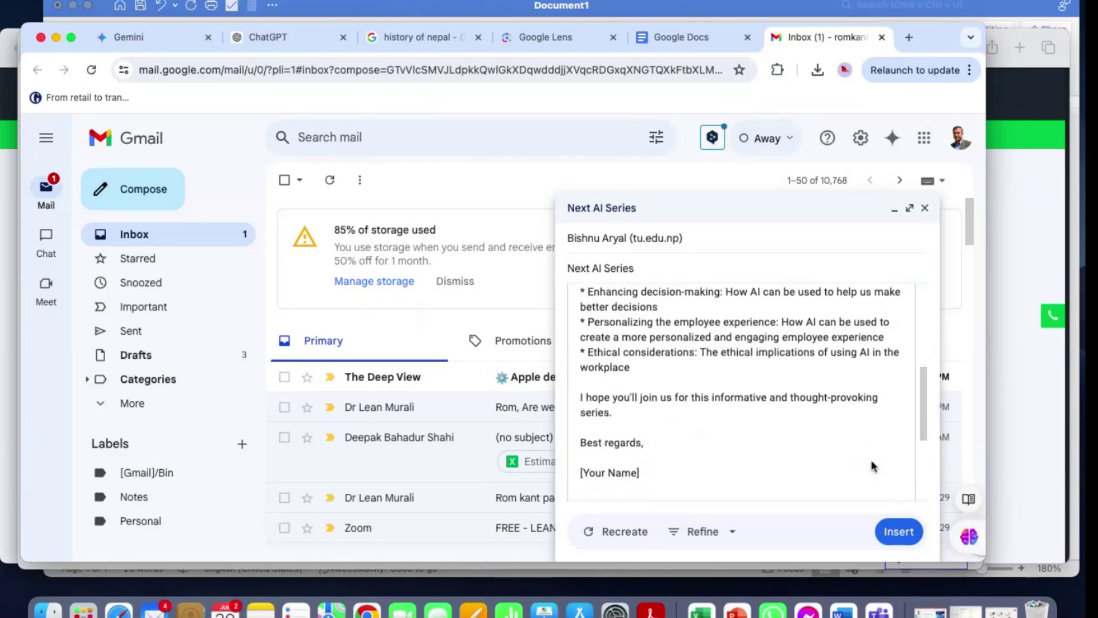
pyautogui.click(733, 532)
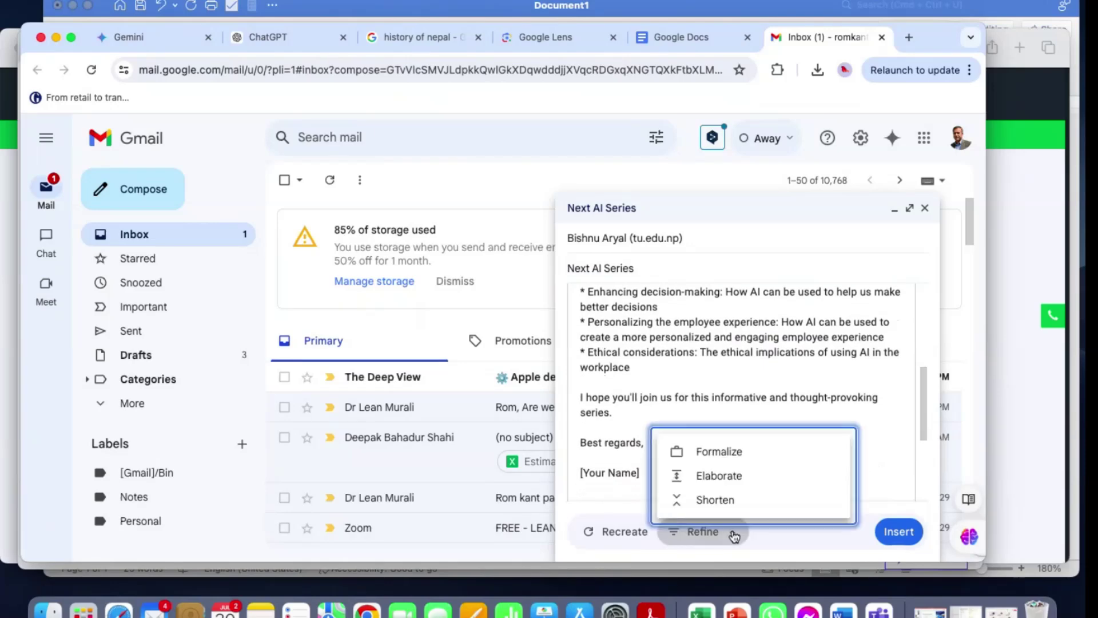
pyautogui.click(729, 502)
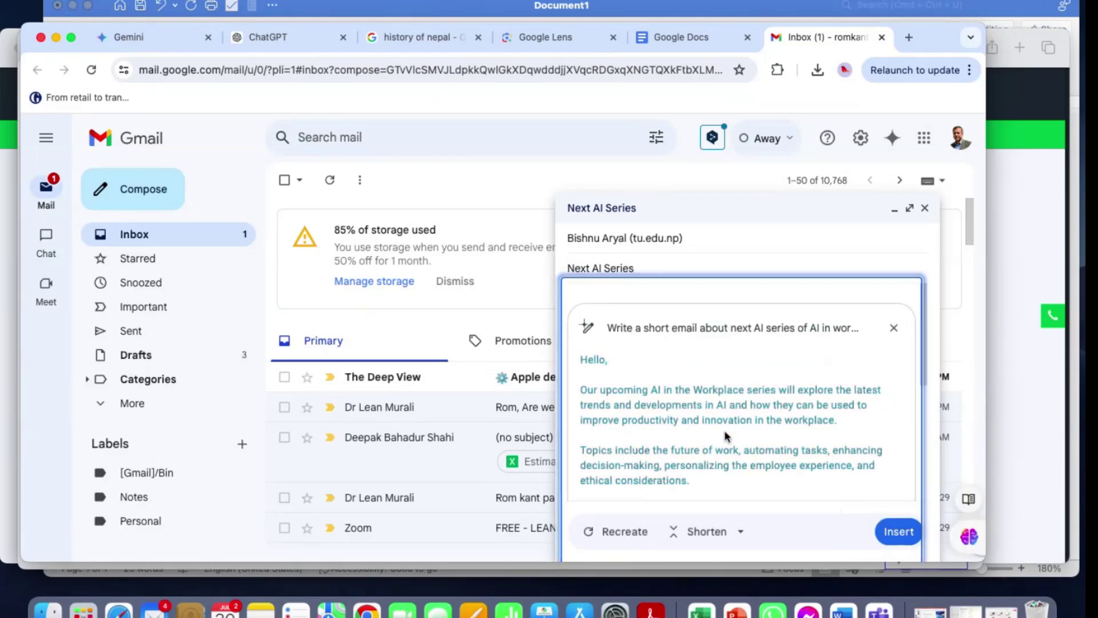
pyautogui.scroll(-2, 724, 430)
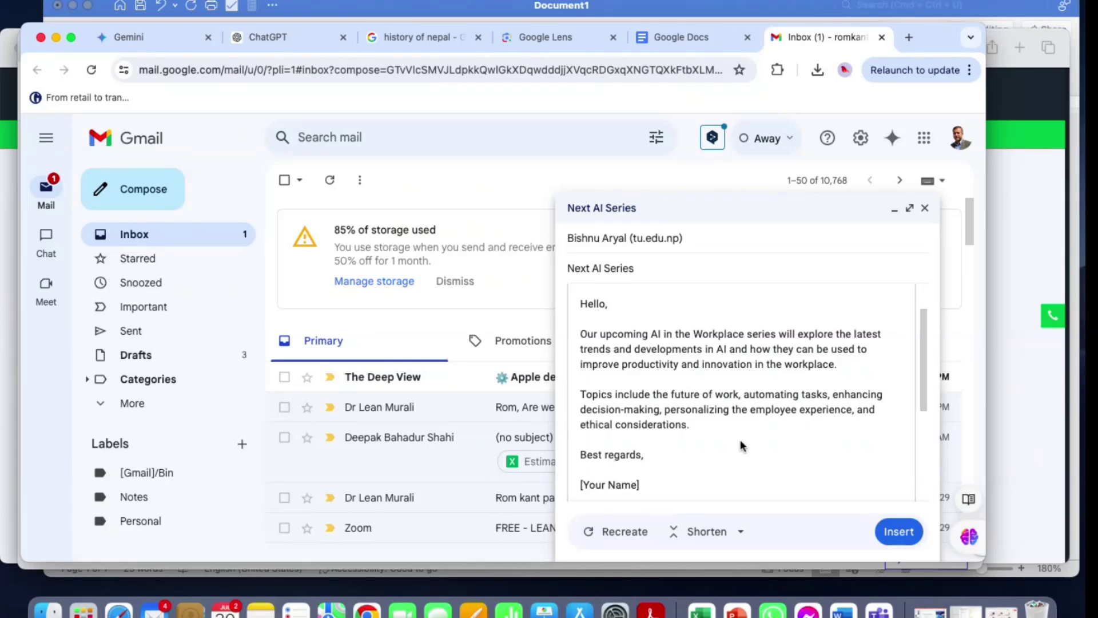
pyautogui.scroll(-2, 741, 445)
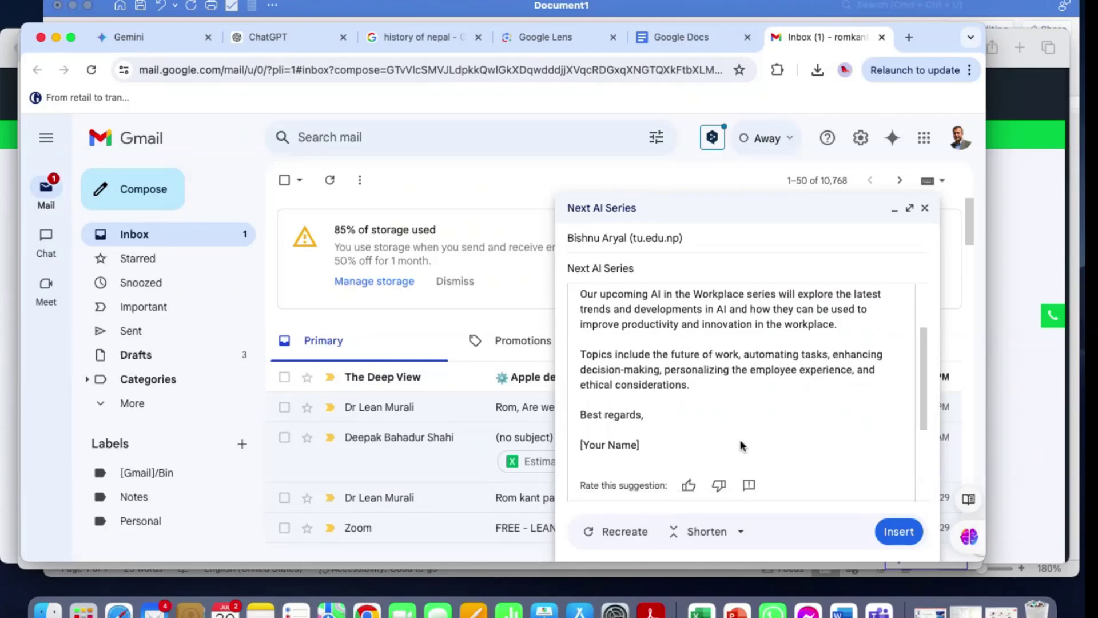
pyautogui.click(616, 534)
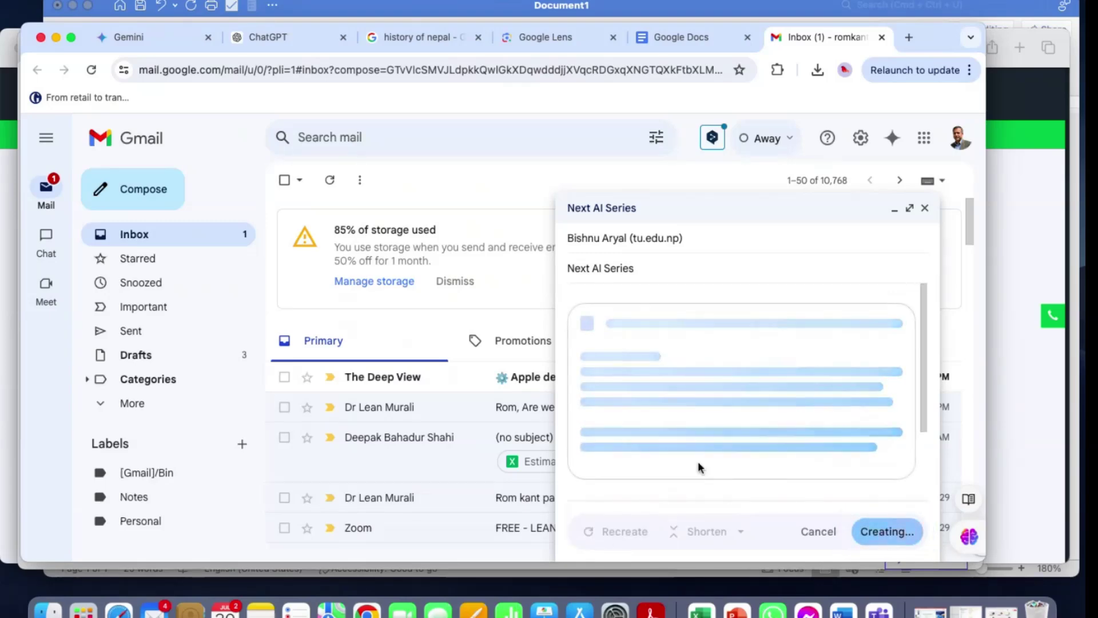
pyautogui.scroll(-3, 760, 465)
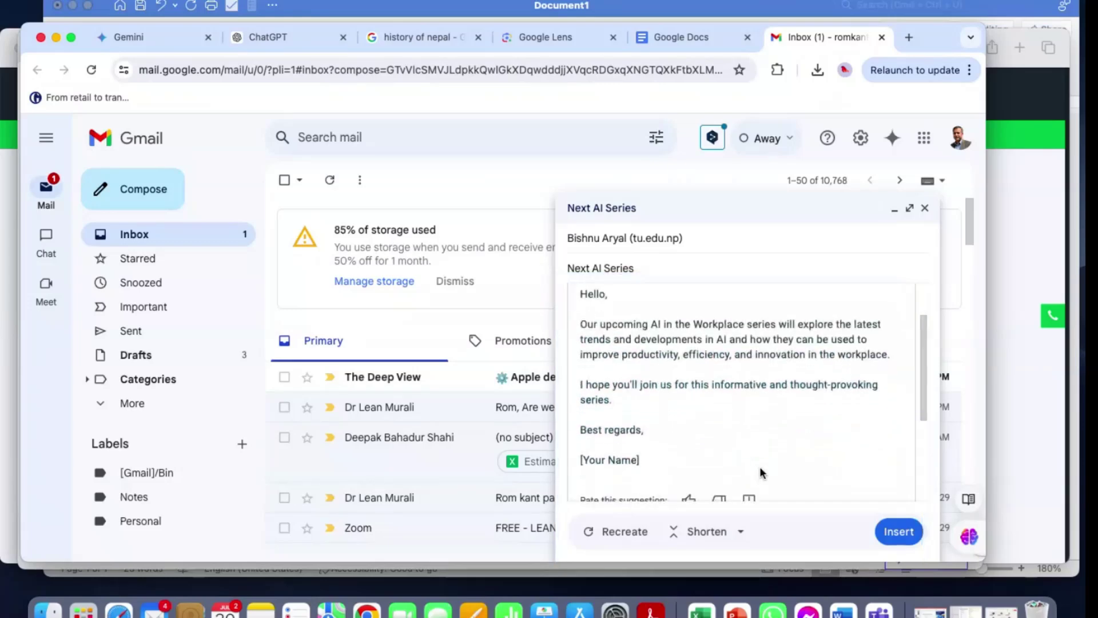
# - Refine the AI series email draft with Elaborate and check the expanded text
pyautogui.click(743, 532)
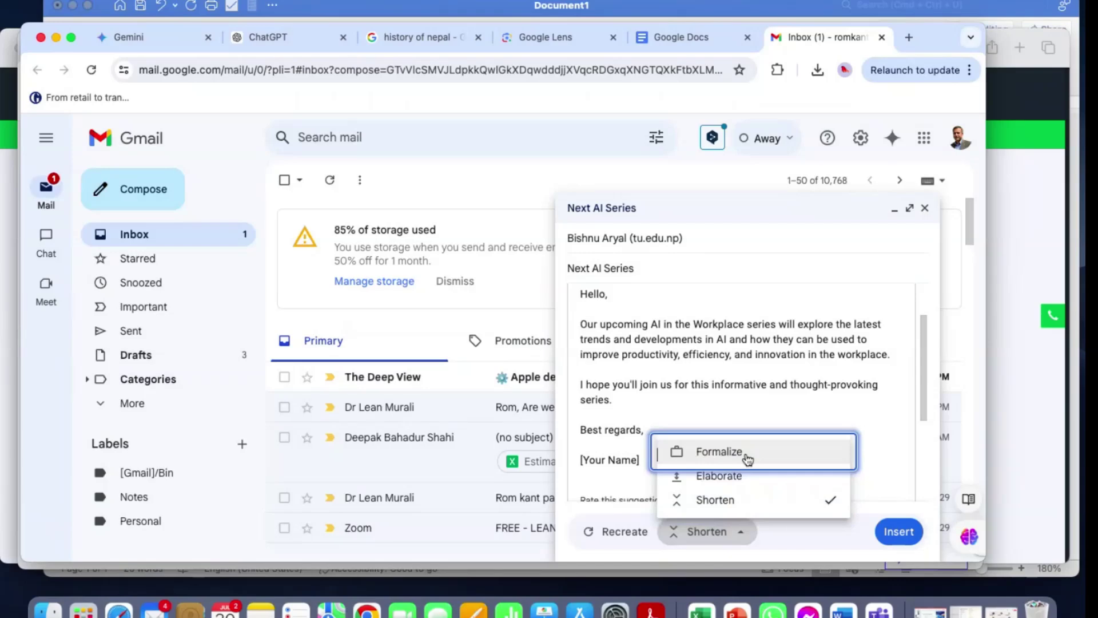
pyautogui.click(730, 482)
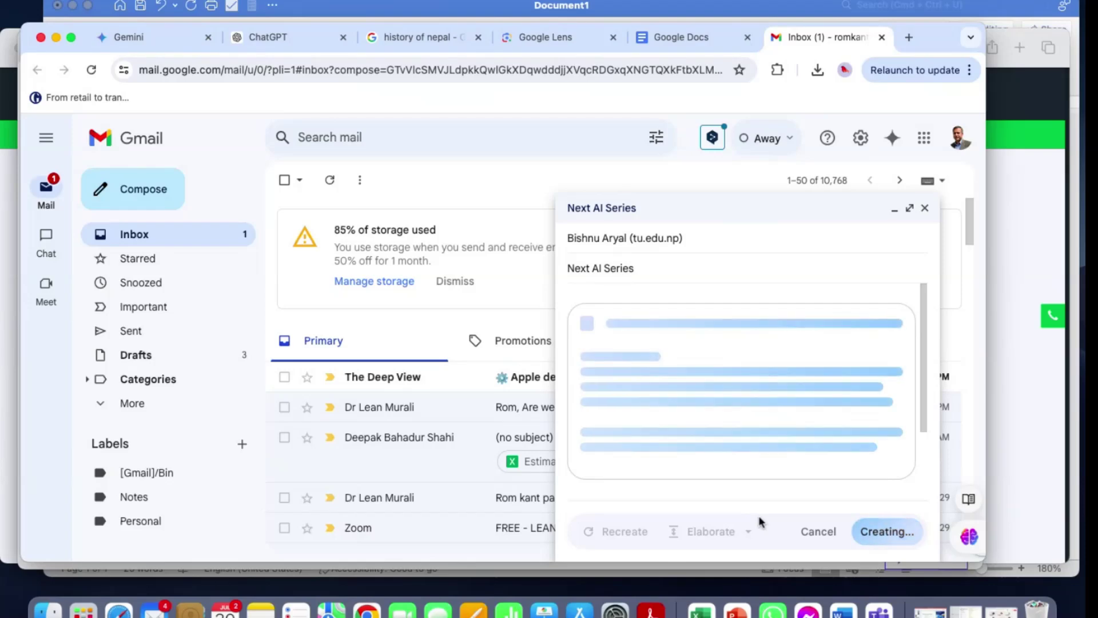
pyautogui.scroll(-5, 755, 421)
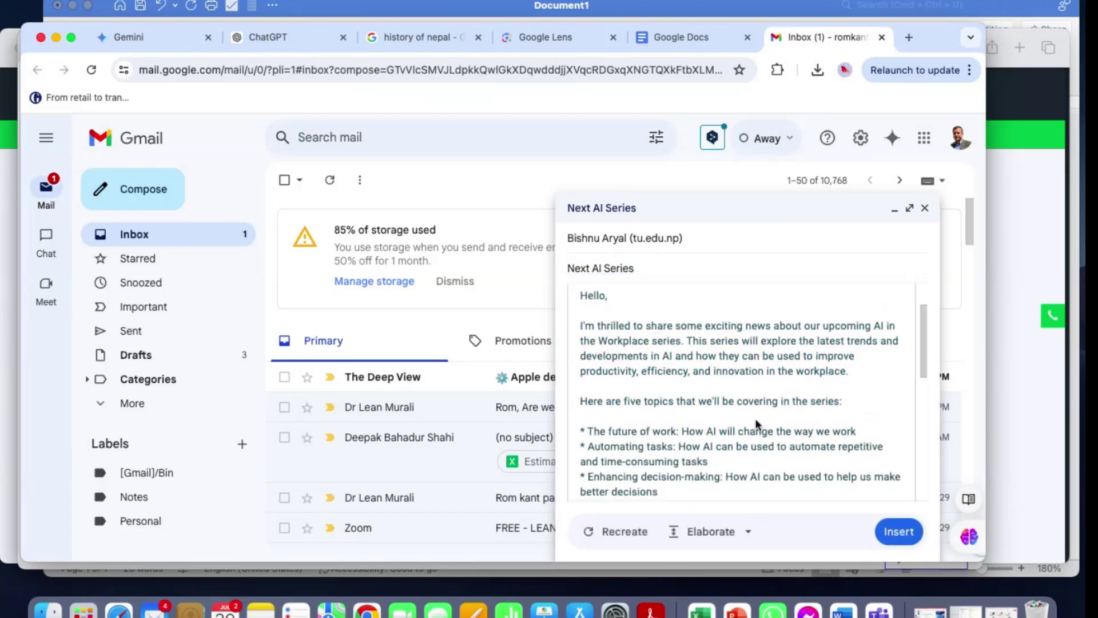
# - Insert the elaborated draft into the email and send it to the recipient
pyautogui.click(896, 531)
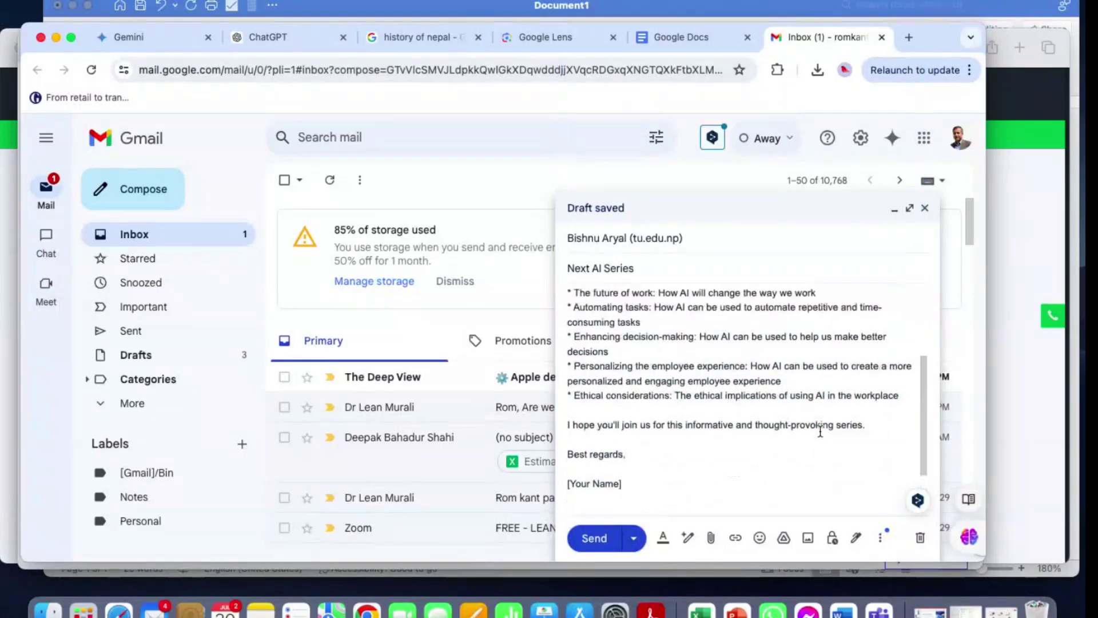
pyautogui.scroll(5, 820, 431)
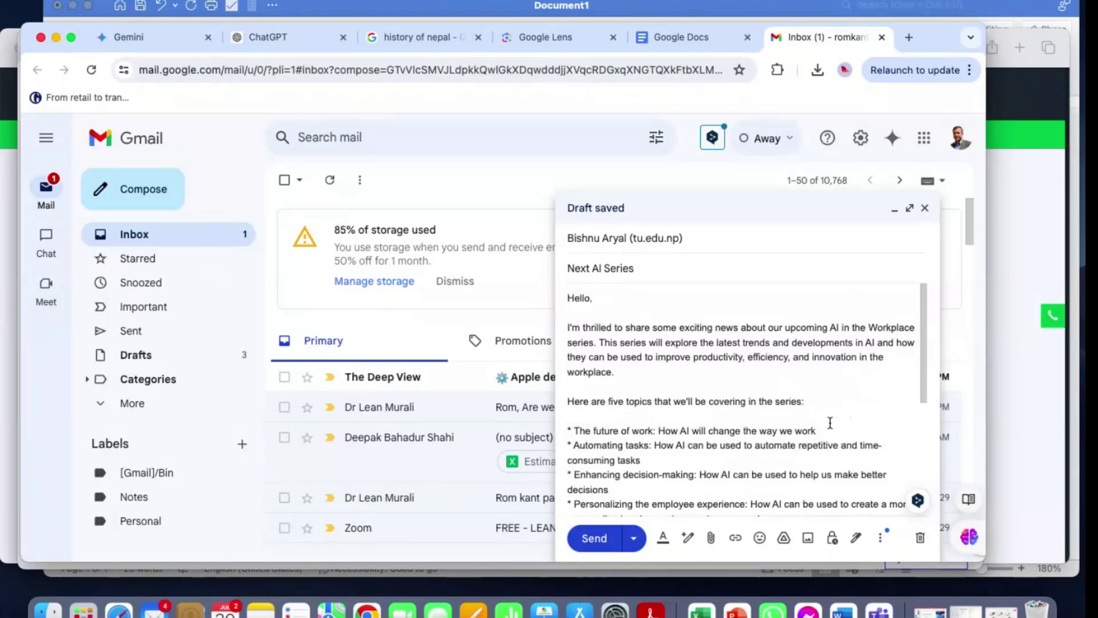
pyautogui.click(593, 541)
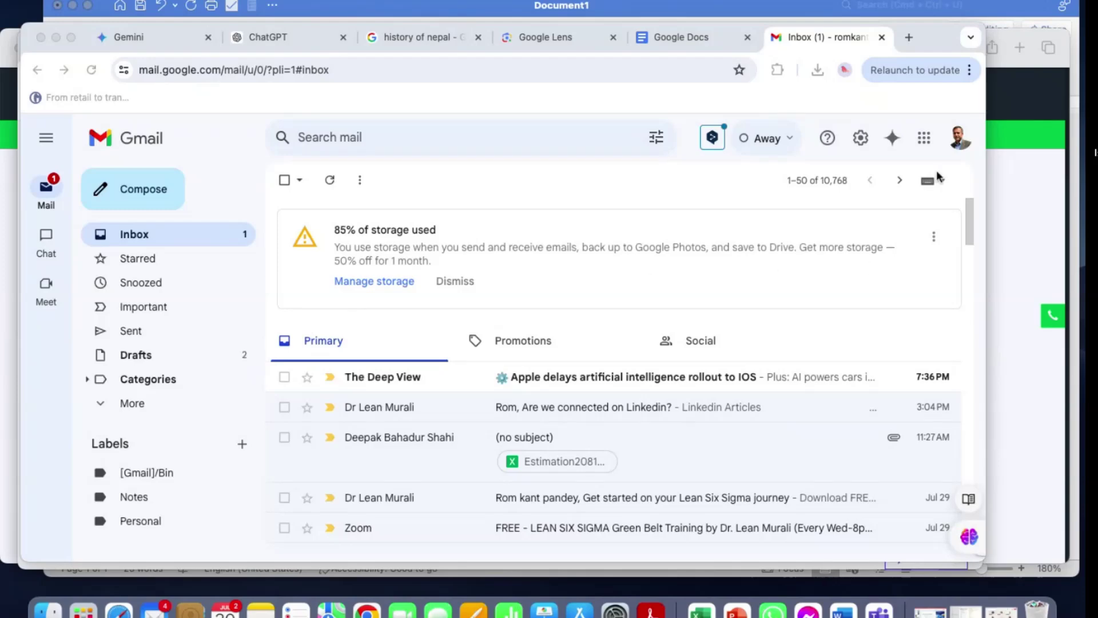
# - Switch to Google Docs through the Google apps and open a new blank document
pyautogui.click(925, 139)
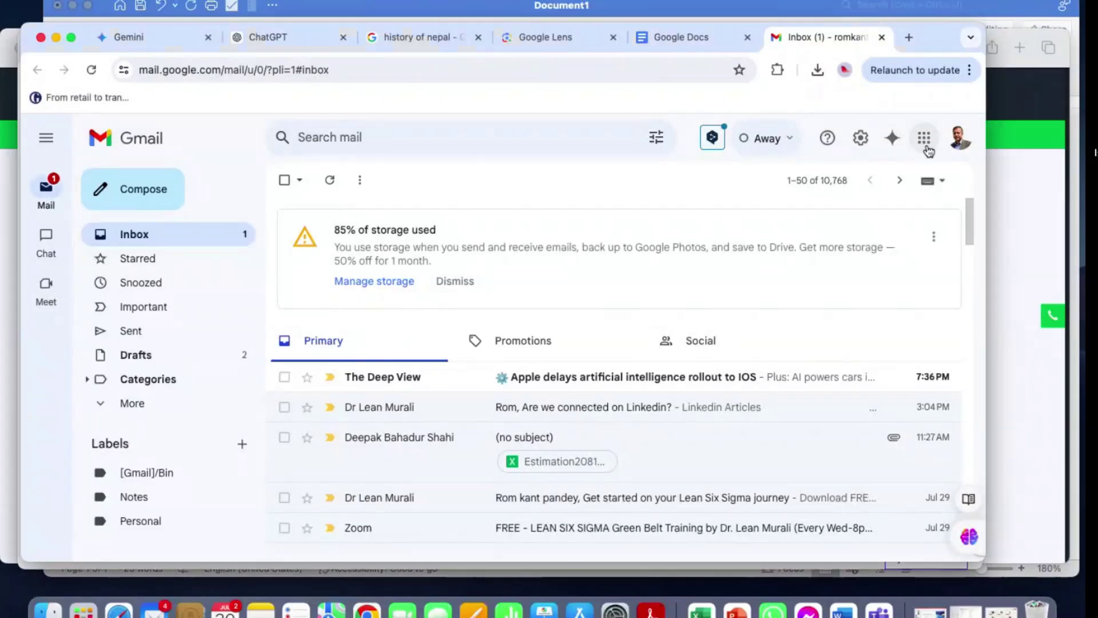
pyautogui.click(925, 139)
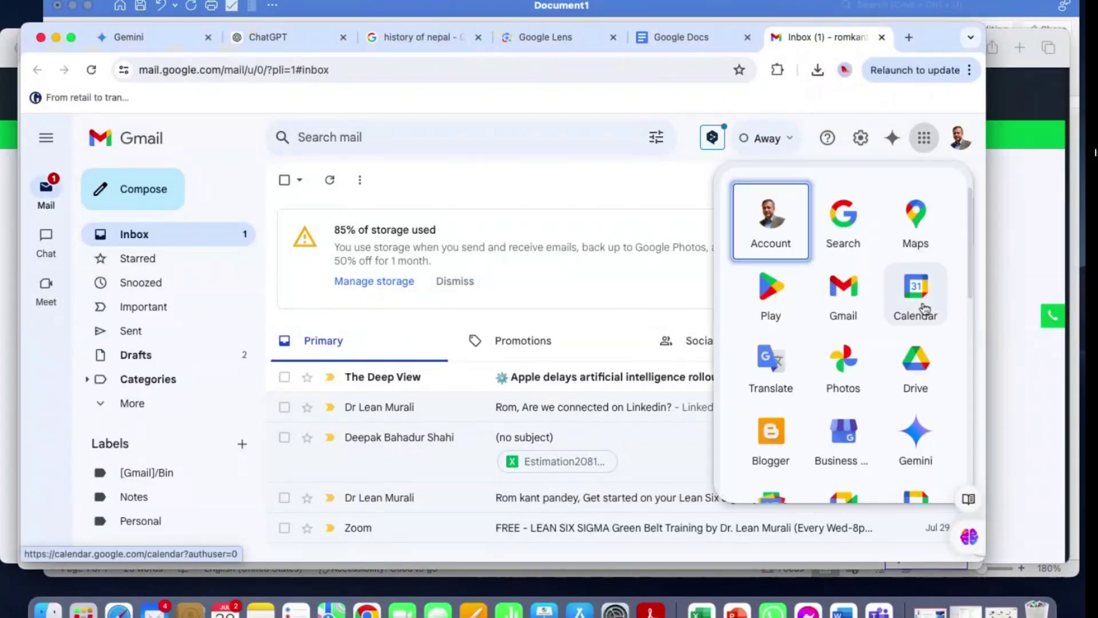
pyautogui.scroll(-2, 922, 312)
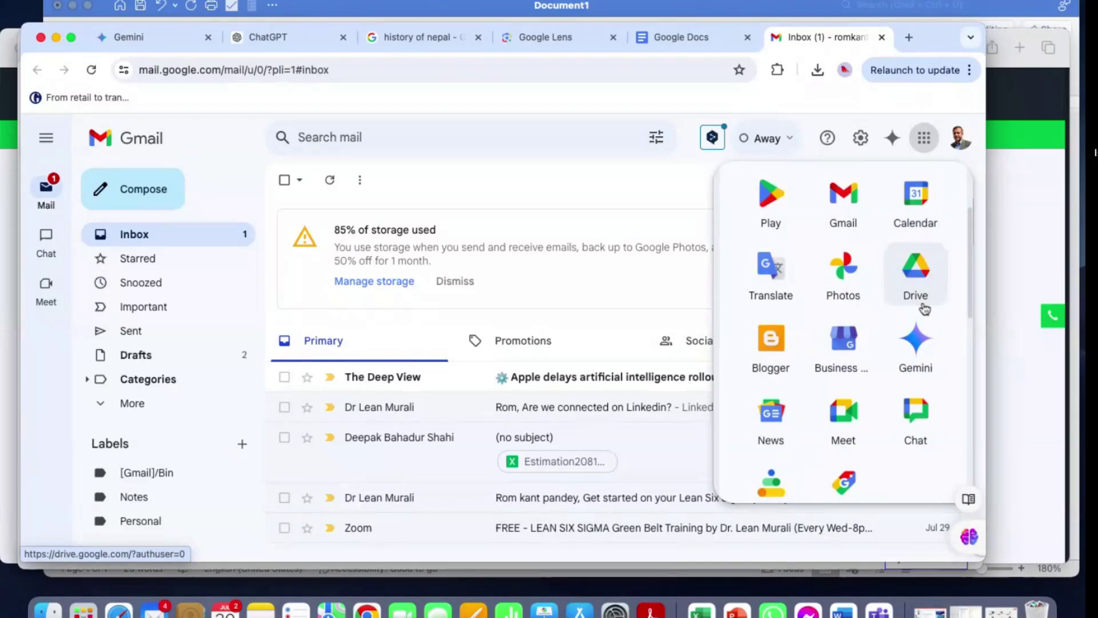
pyautogui.scroll(-5, 924, 309)
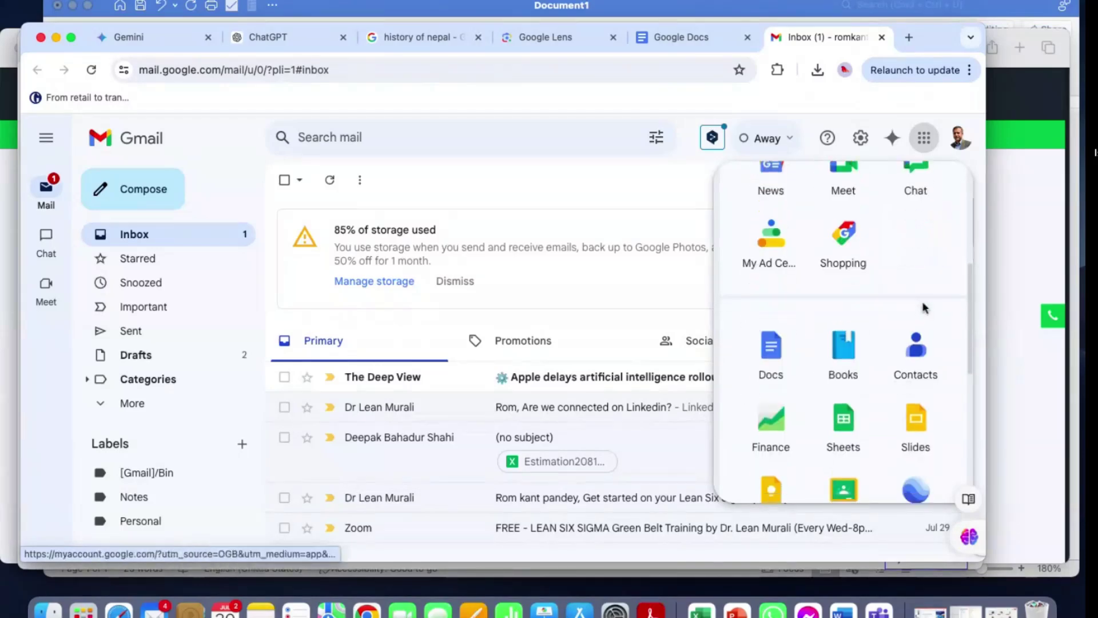
pyautogui.scroll(-1, 924, 307)
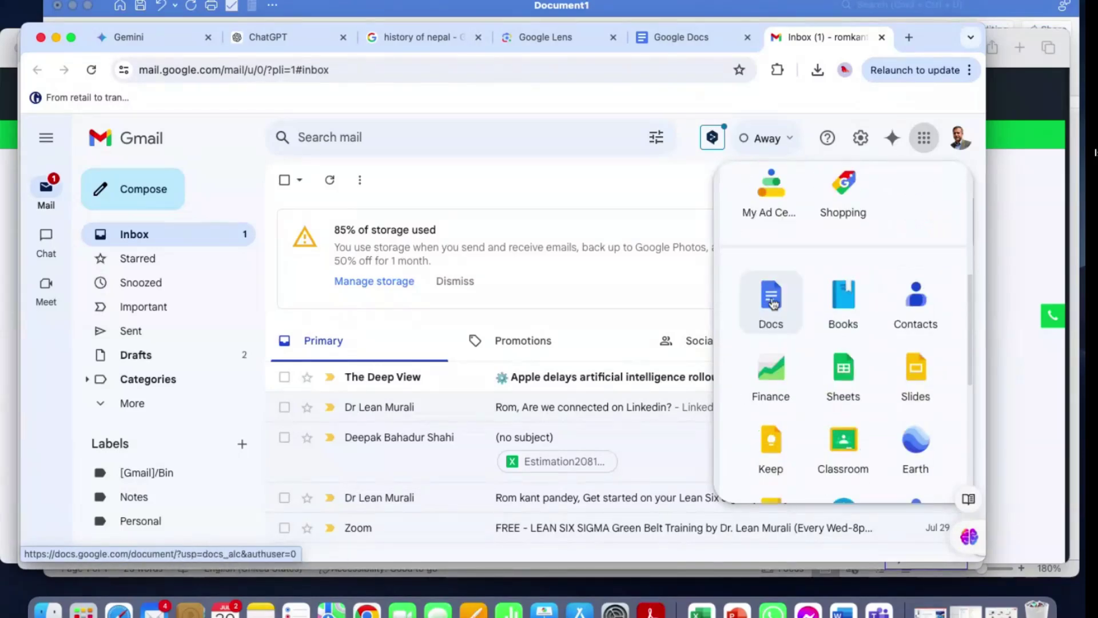
pyautogui.click(772, 303)
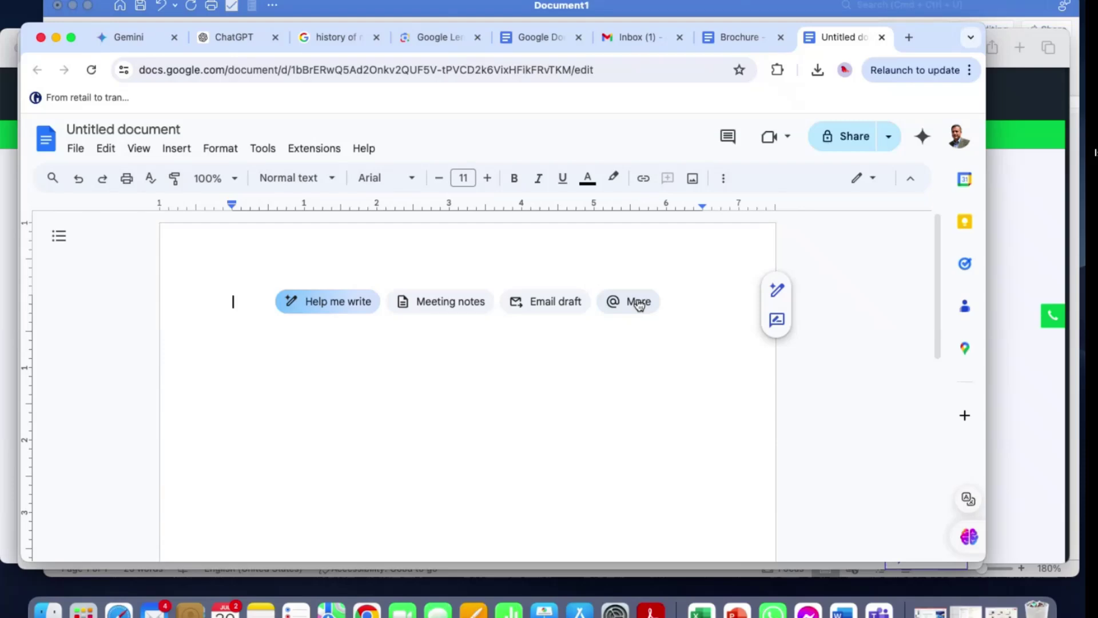
# - Look through the blank document's smart chips and building blocks, and view the Help me write prompt before dismissing it
pyautogui.click(636, 303)
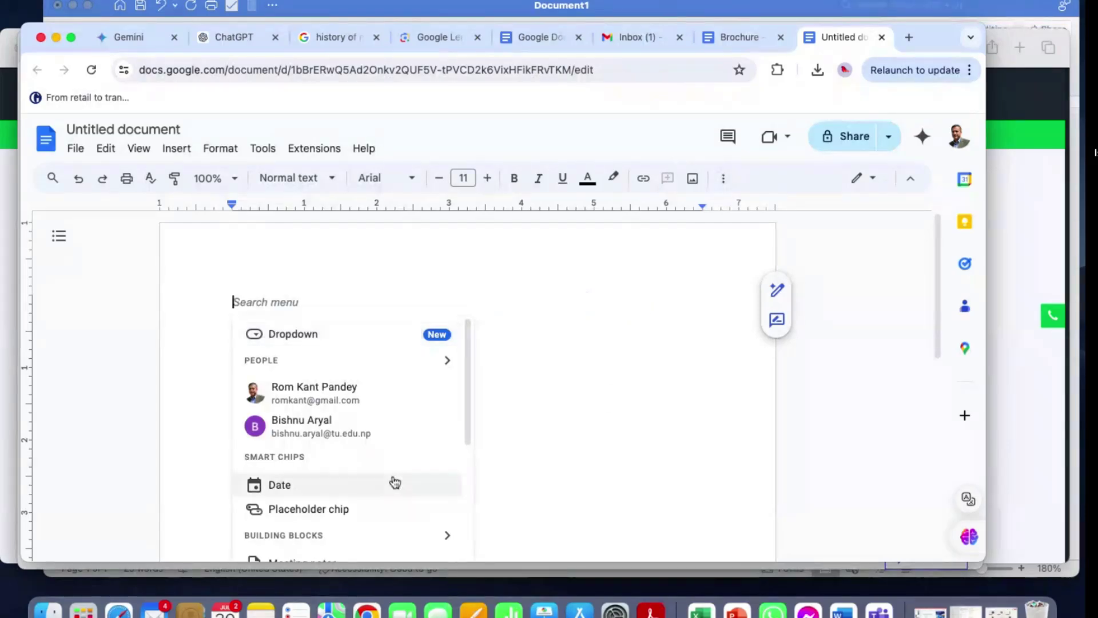
pyautogui.scroll(-5, 394, 482)
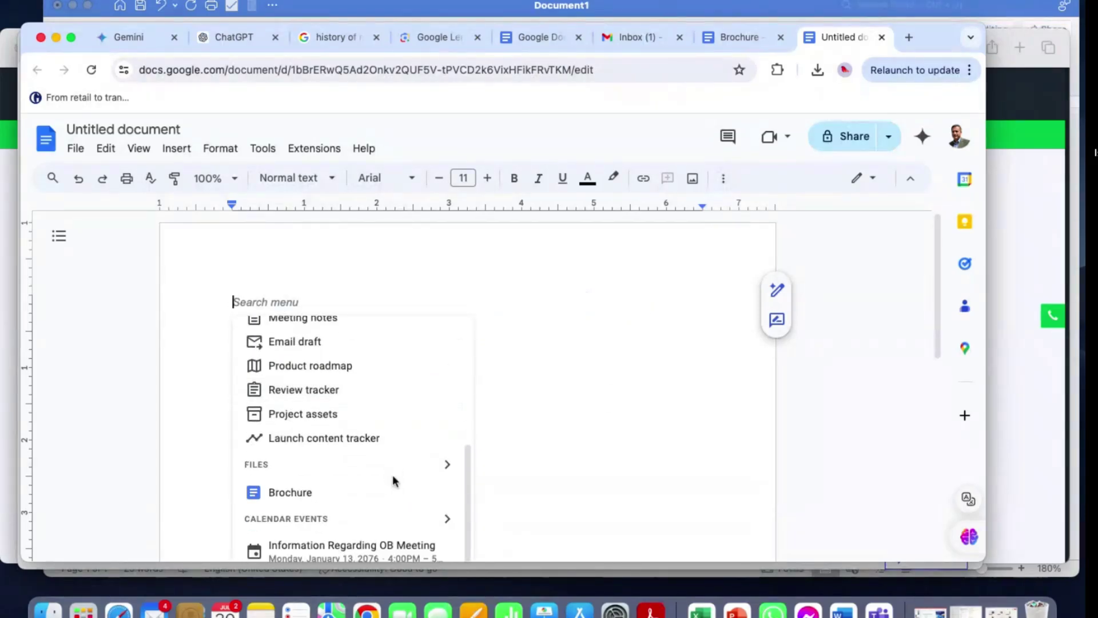
pyautogui.scroll(5, 393, 481)
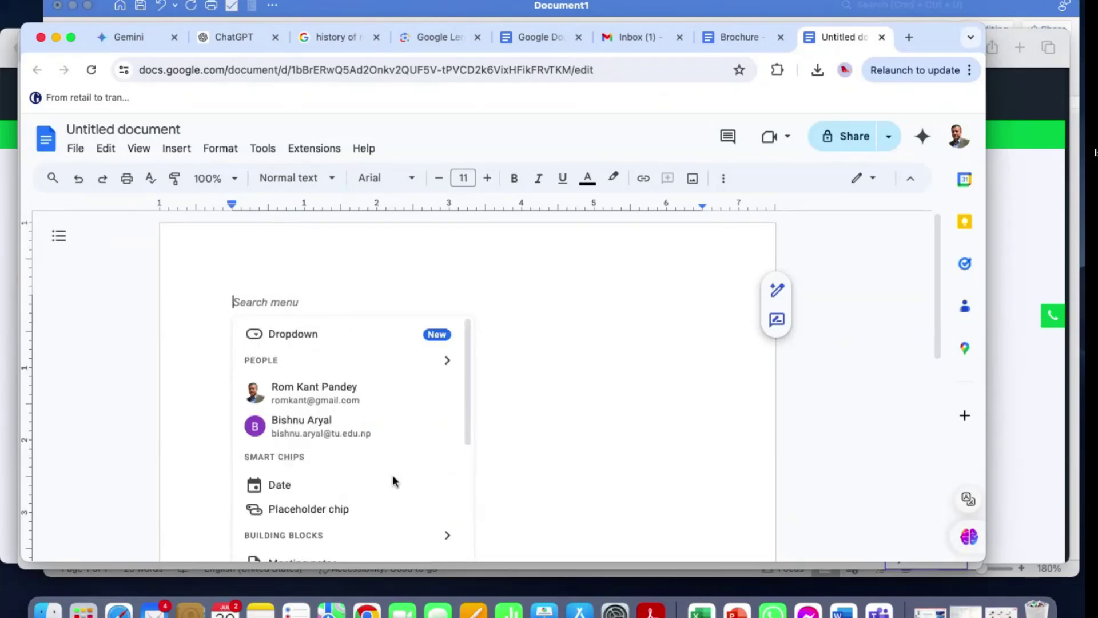
pyautogui.click(644, 368)
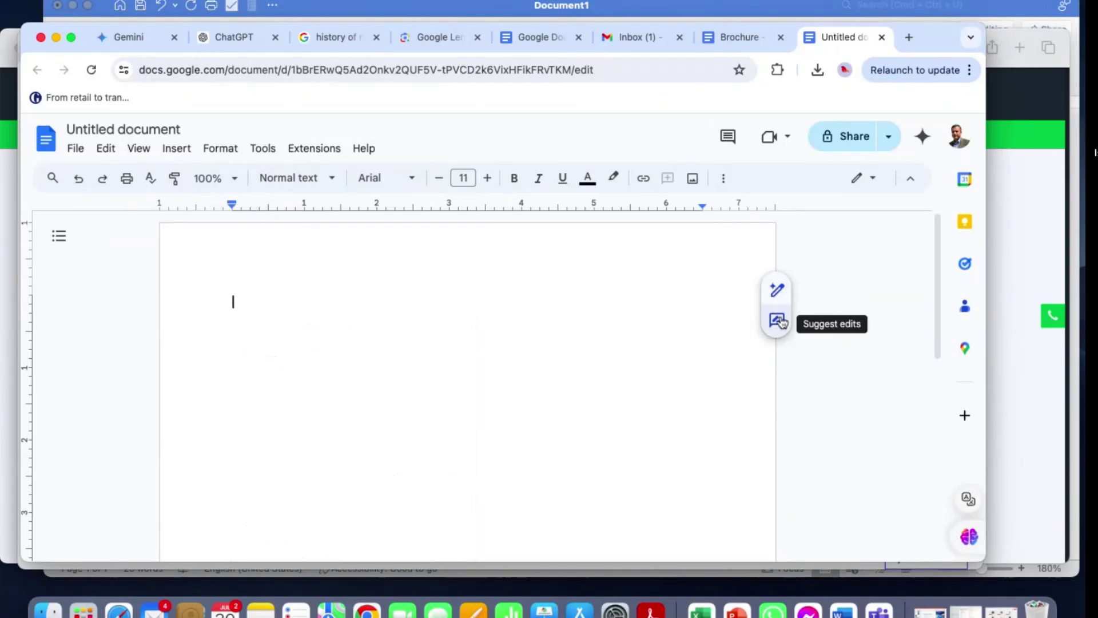
pyautogui.click(775, 290)
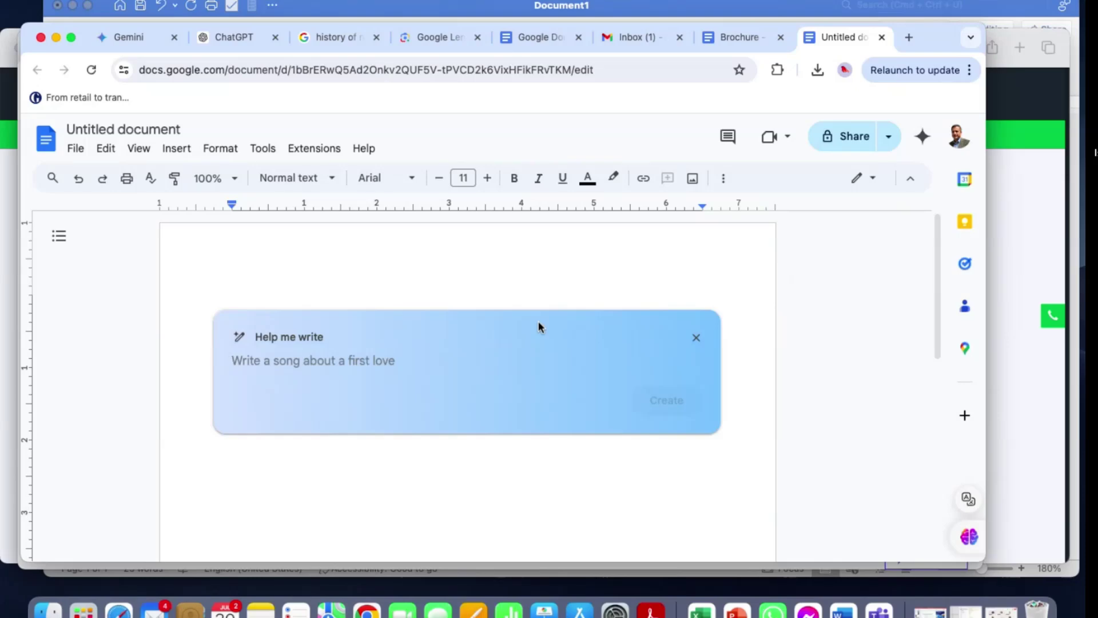
pyautogui.click(520, 275)
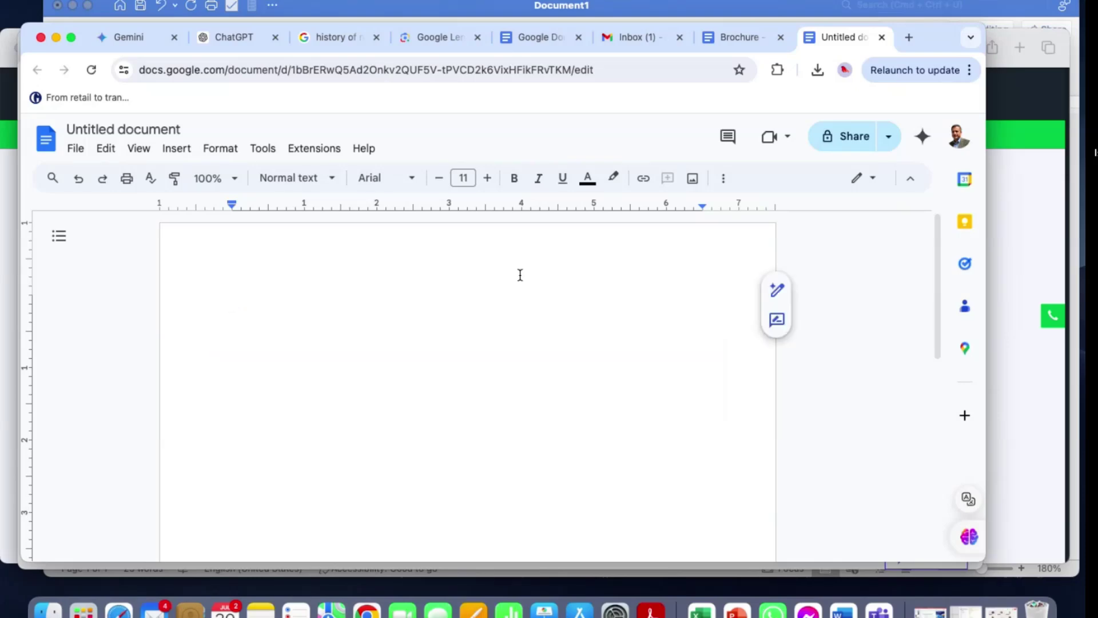